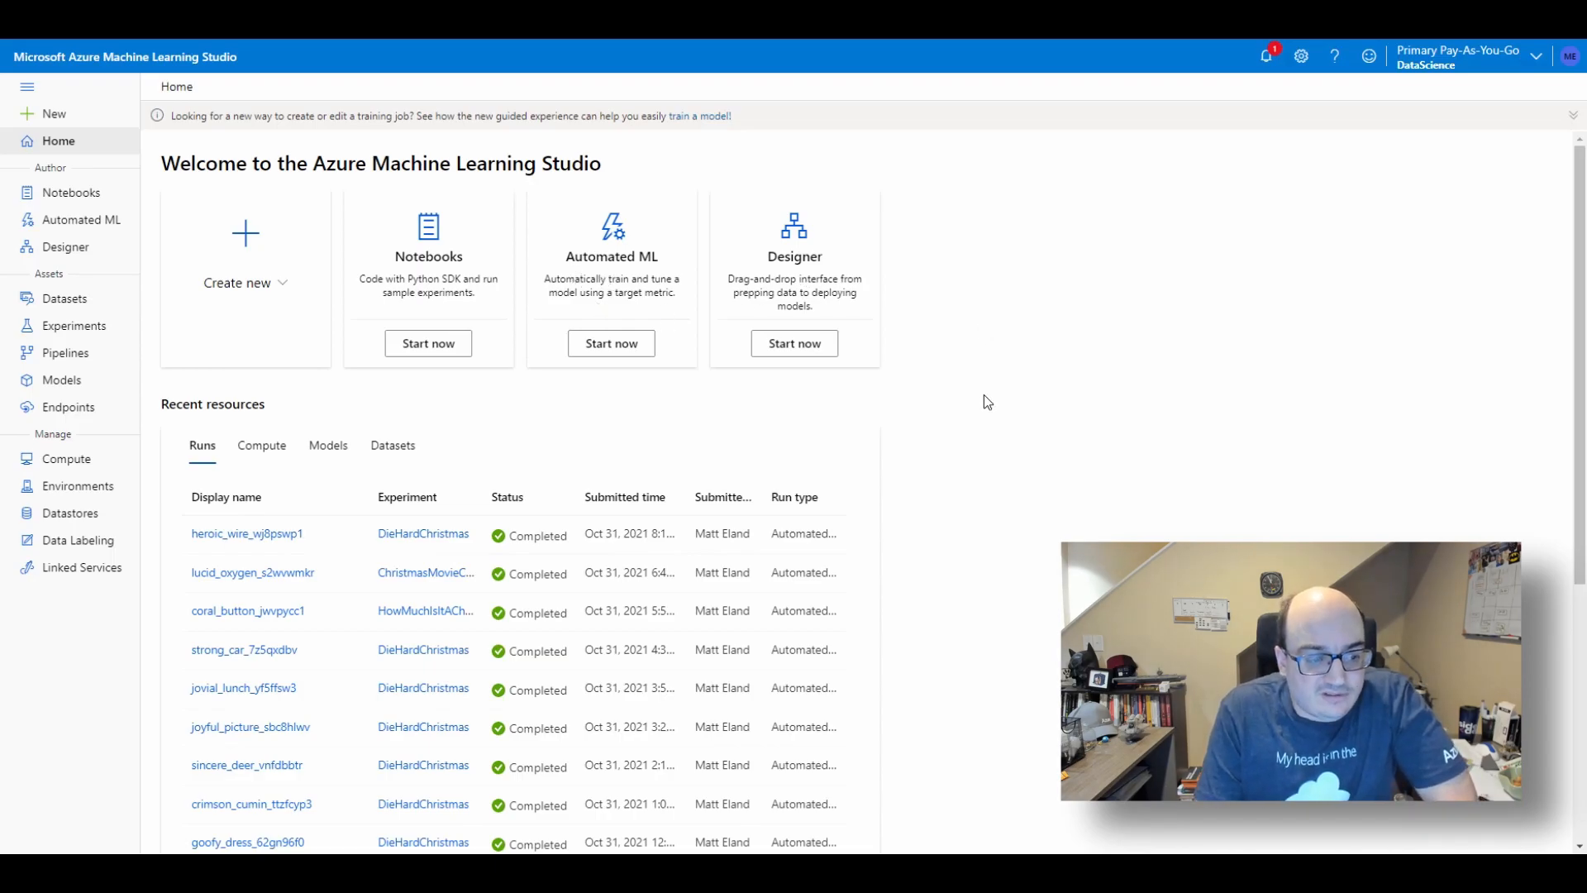
Review the workspace's recent runs, compute resources, models and datasets on the home page.
{"action": "scroll", "coordinate": [986, 401], "scroll_direction": "down", "scroll_amount": 3}
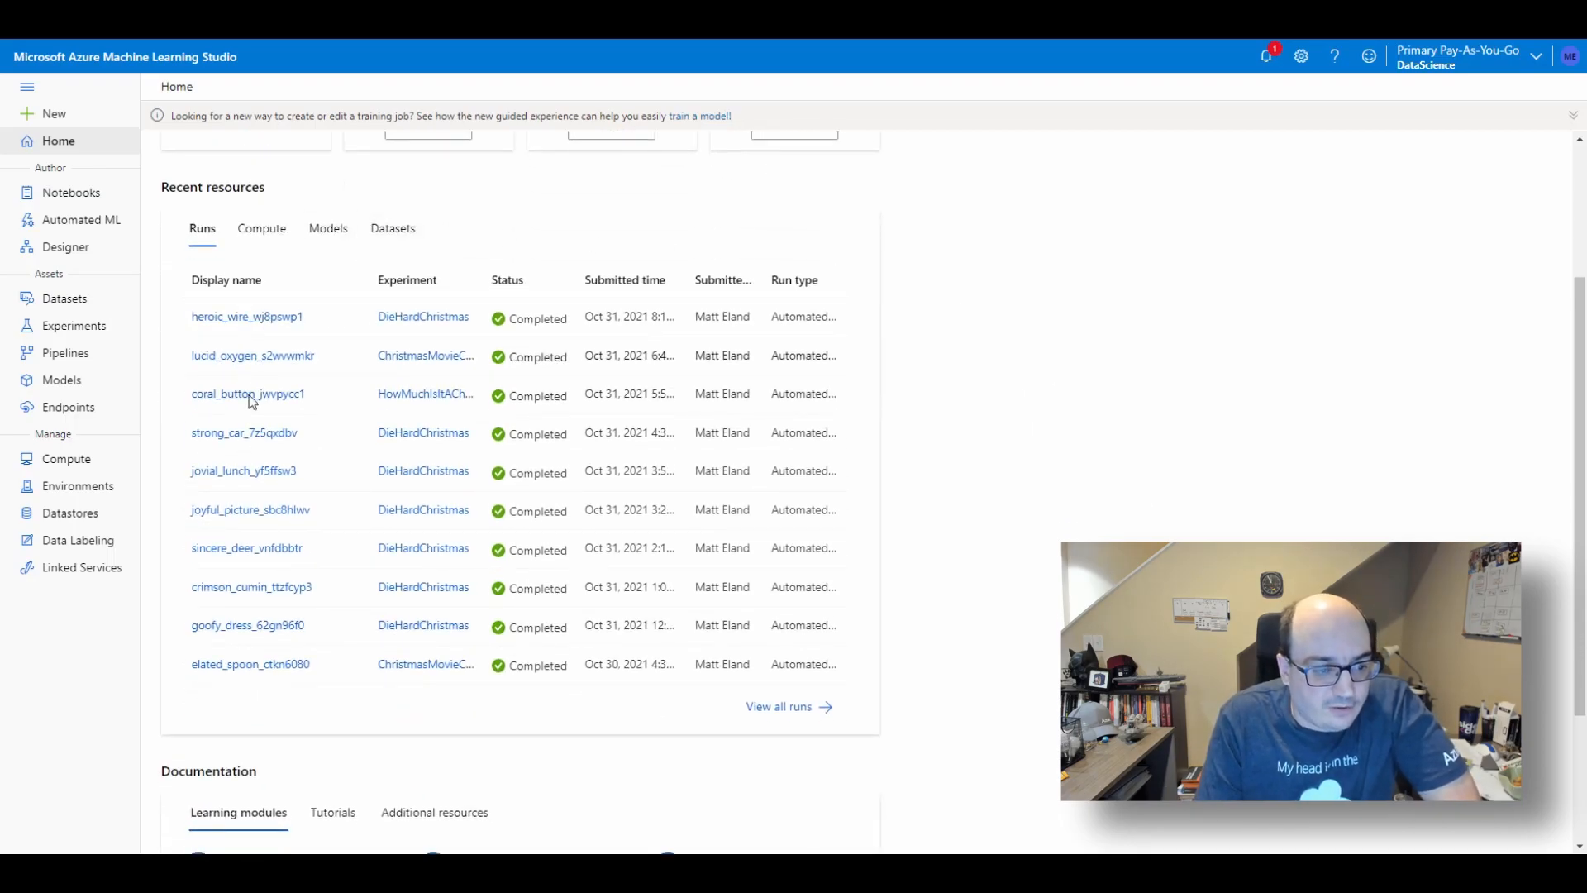
{"action": "left_click", "coordinate": [288, 240]}
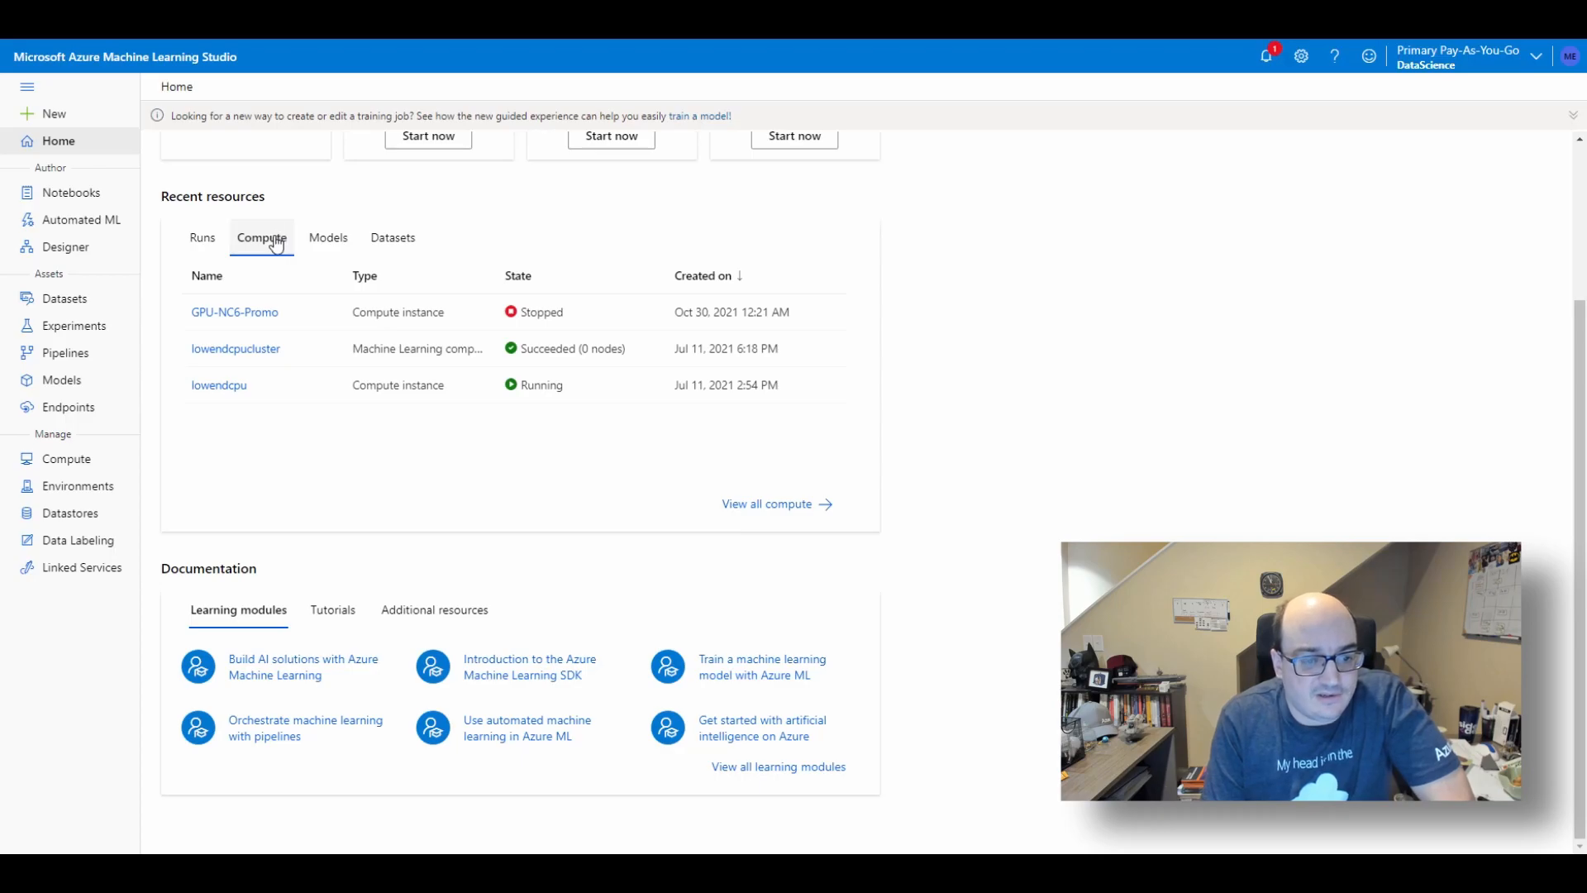
{"action": "left_click", "coordinate": [338, 246]}
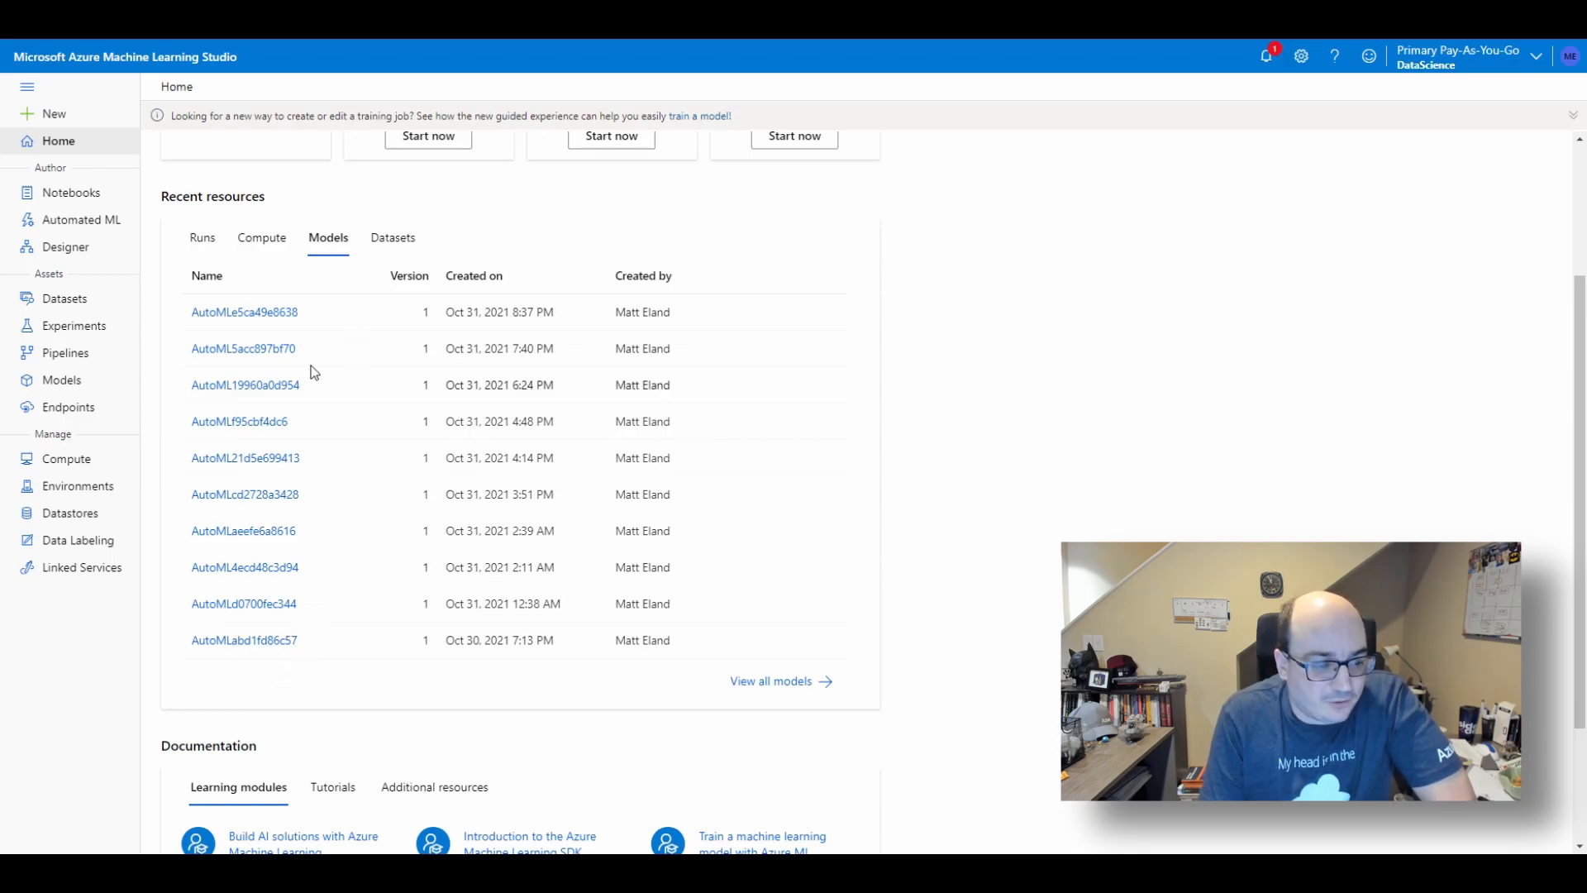
{"action": "left_click", "coordinate": [400, 246]}
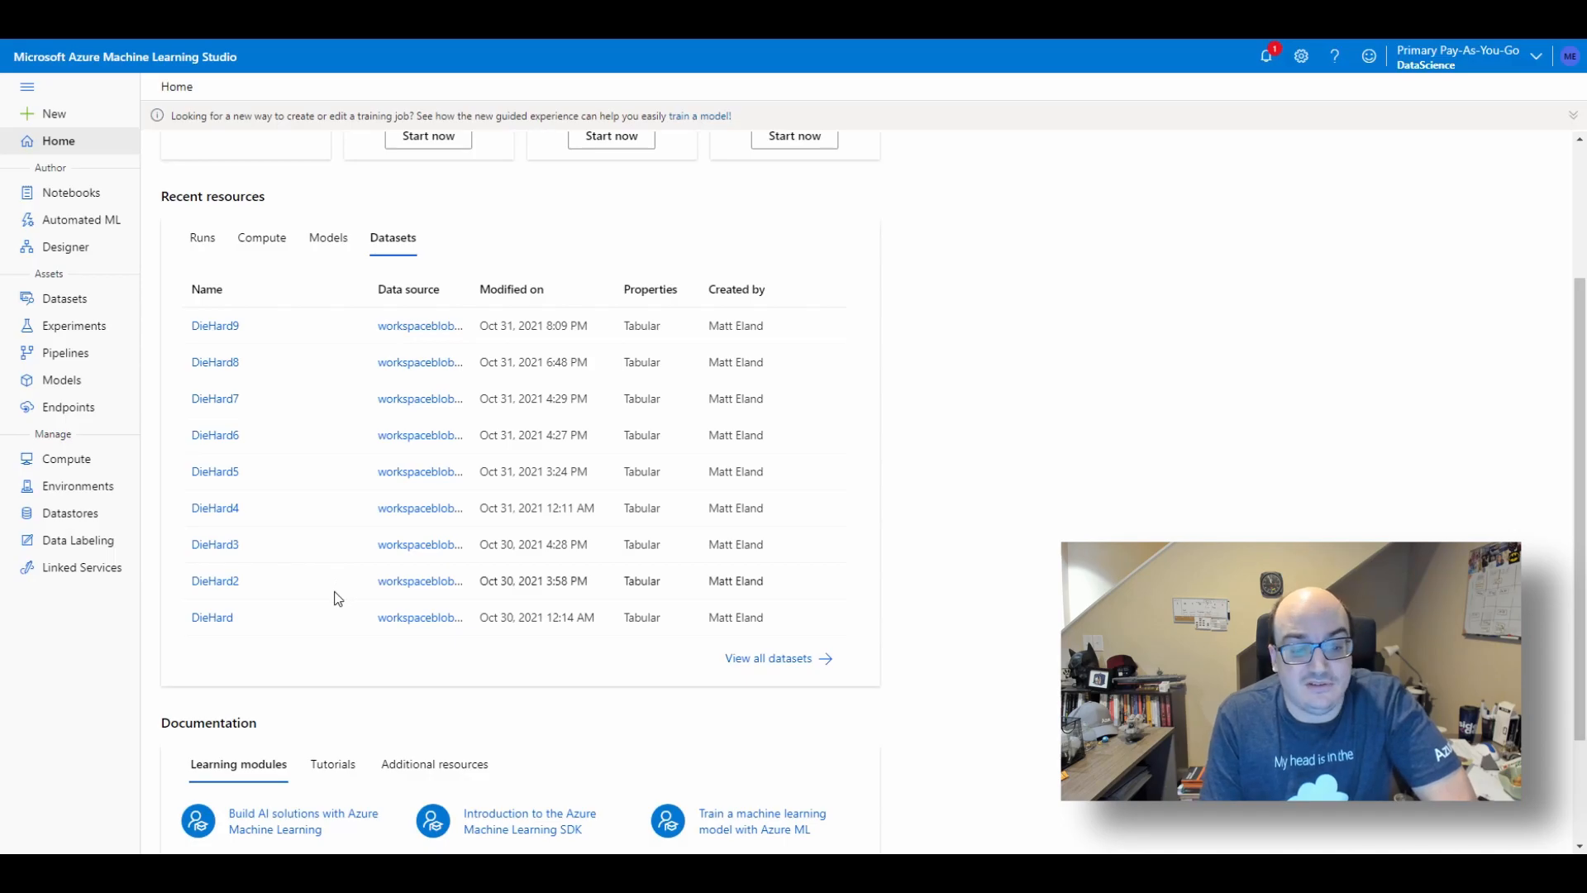
{"action": "scroll", "coordinate": [340, 595], "scroll_direction": "up", "scroll_amount": 3}
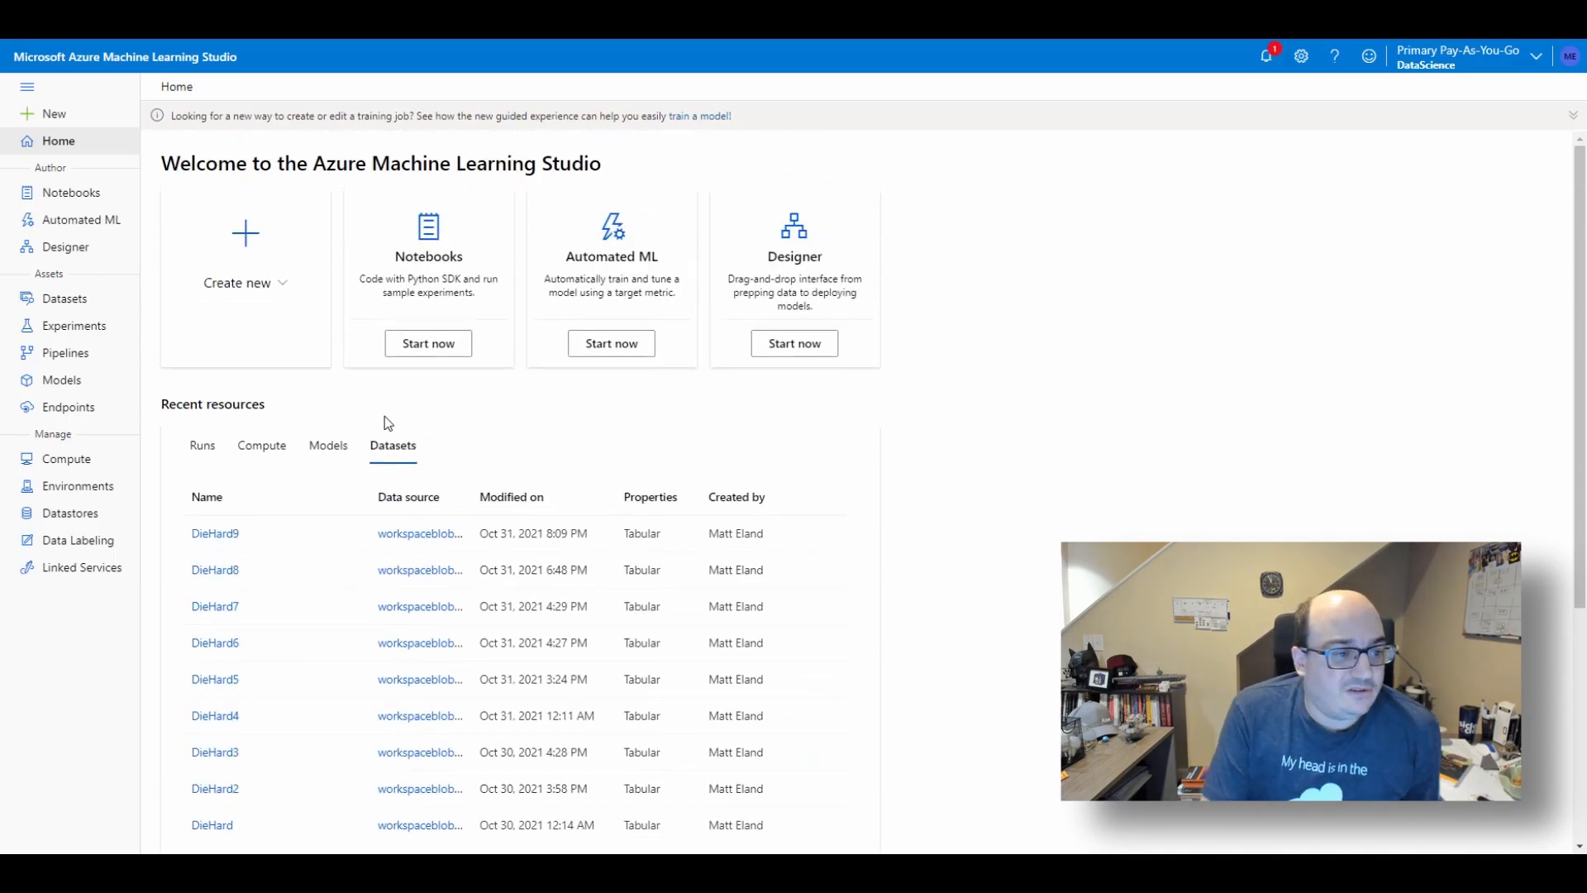
Start a new Automated ML run using the DieHard9 dataset and proceed to the run configuration.
{"action": "left_click", "coordinate": [106, 229]}
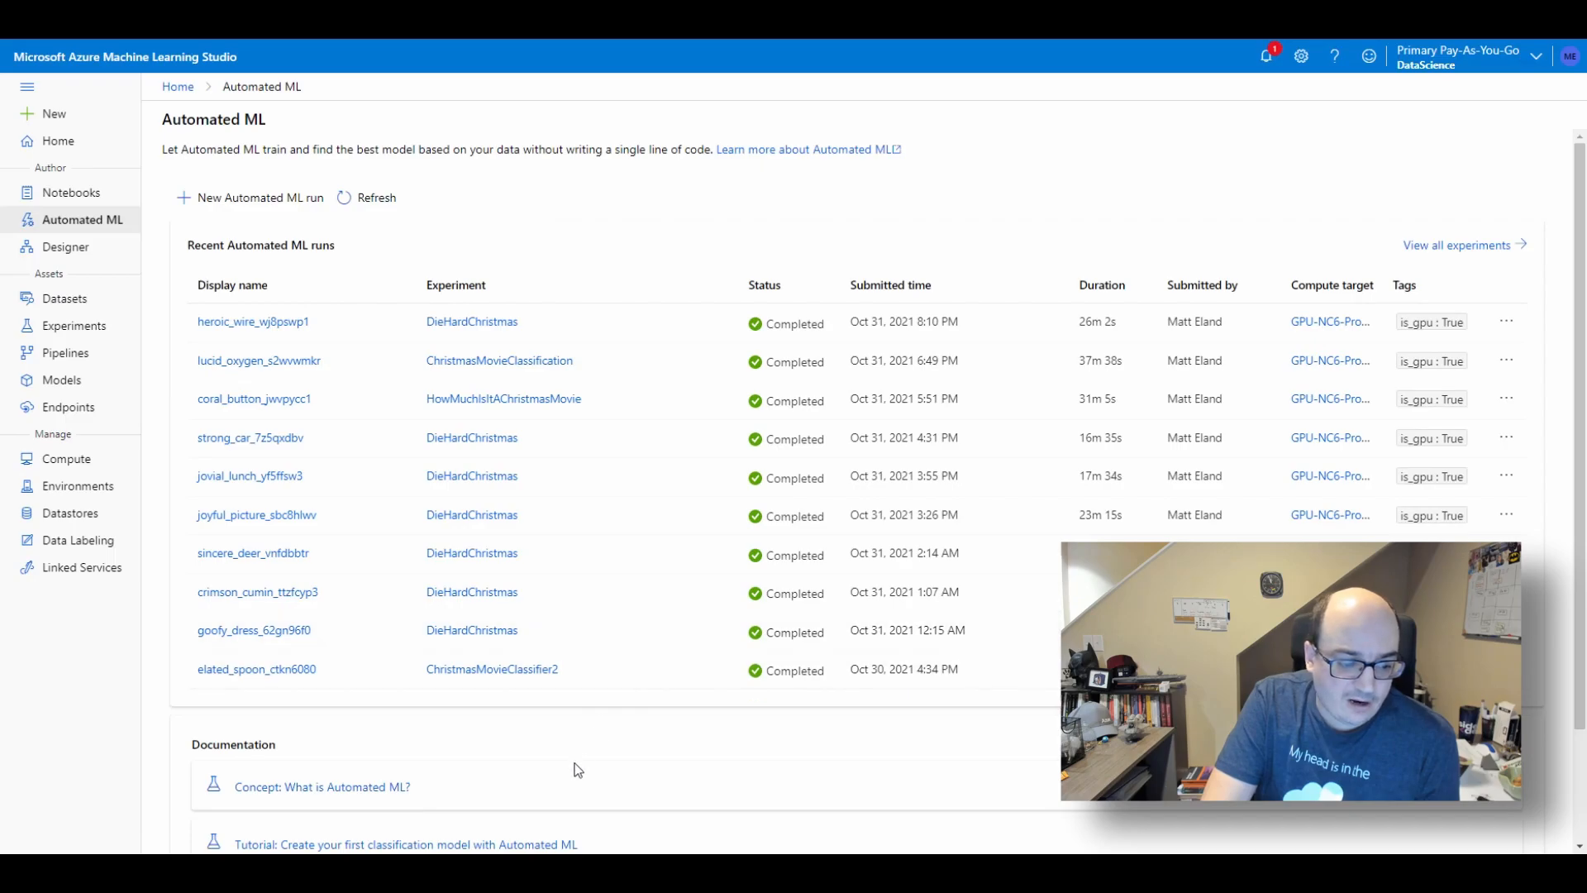
{"action": "scroll", "coordinate": [691, 666], "scroll_direction": "down", "scroll_amount": 2}
{"action": "scroll", "coordinate": [648, 709], "scroll_direction": "up", "scroll_amount": 2}
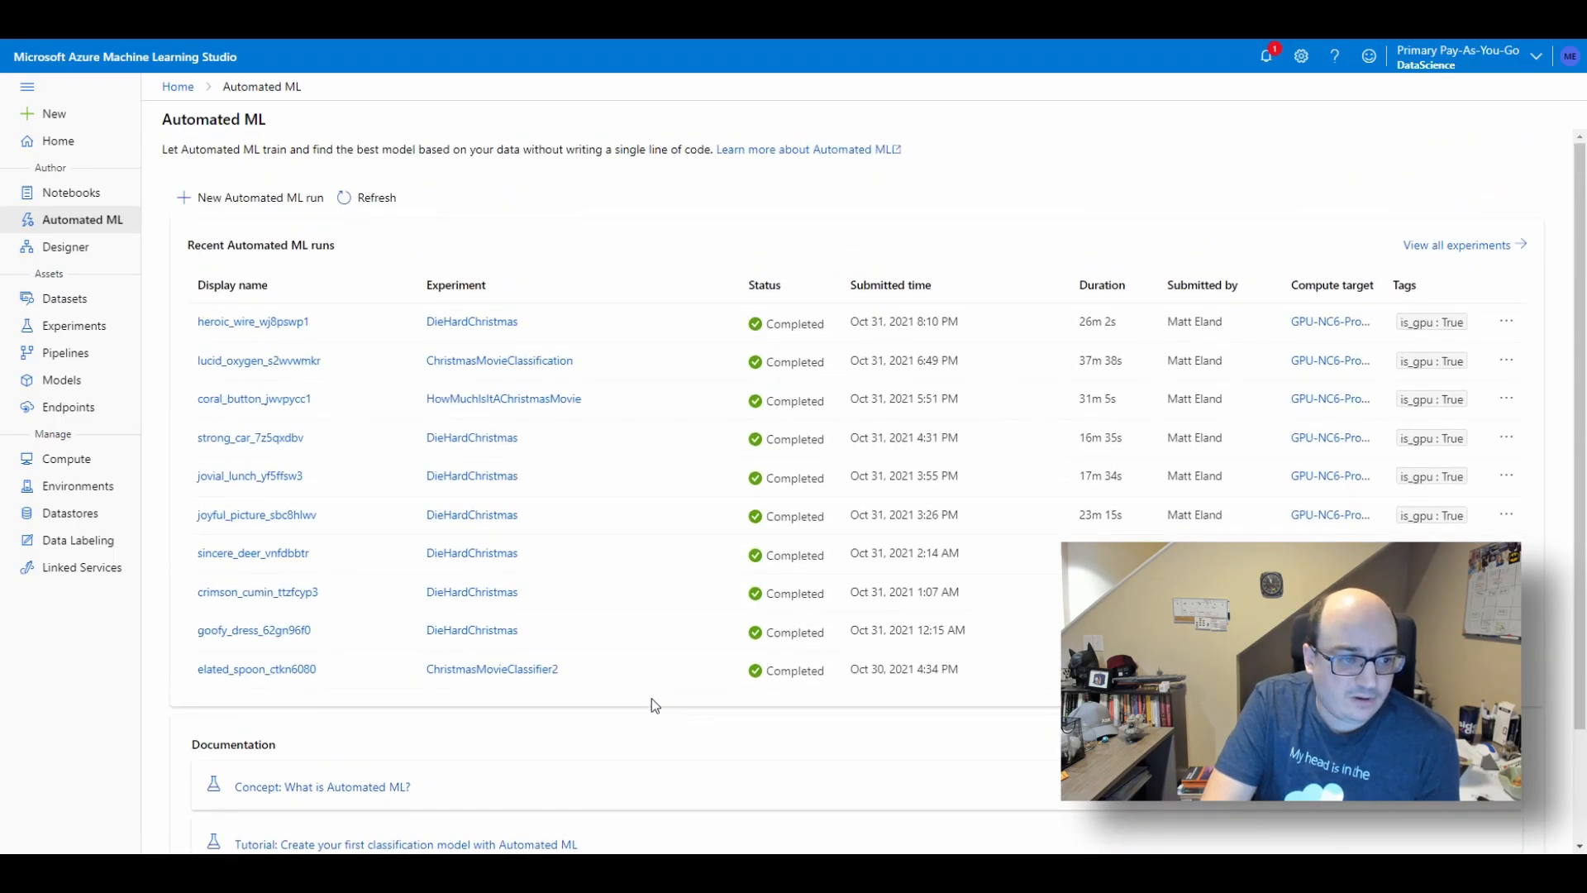
{"action": "left_click", "coordinate": [205, 199]}
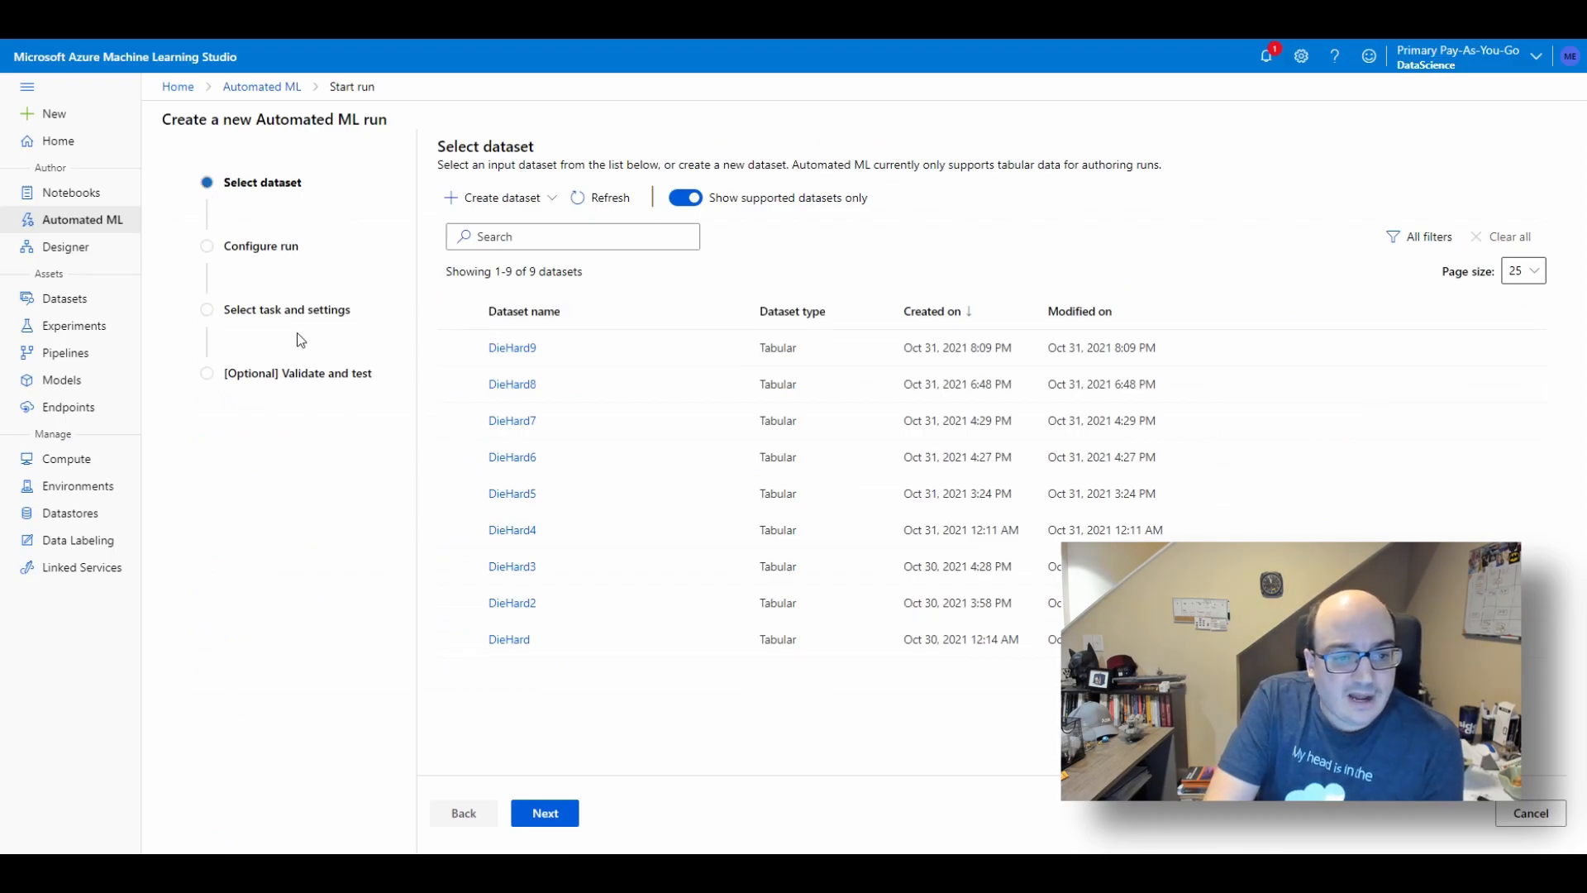
{"action": "left_click", "coordinate": [552, 203]}
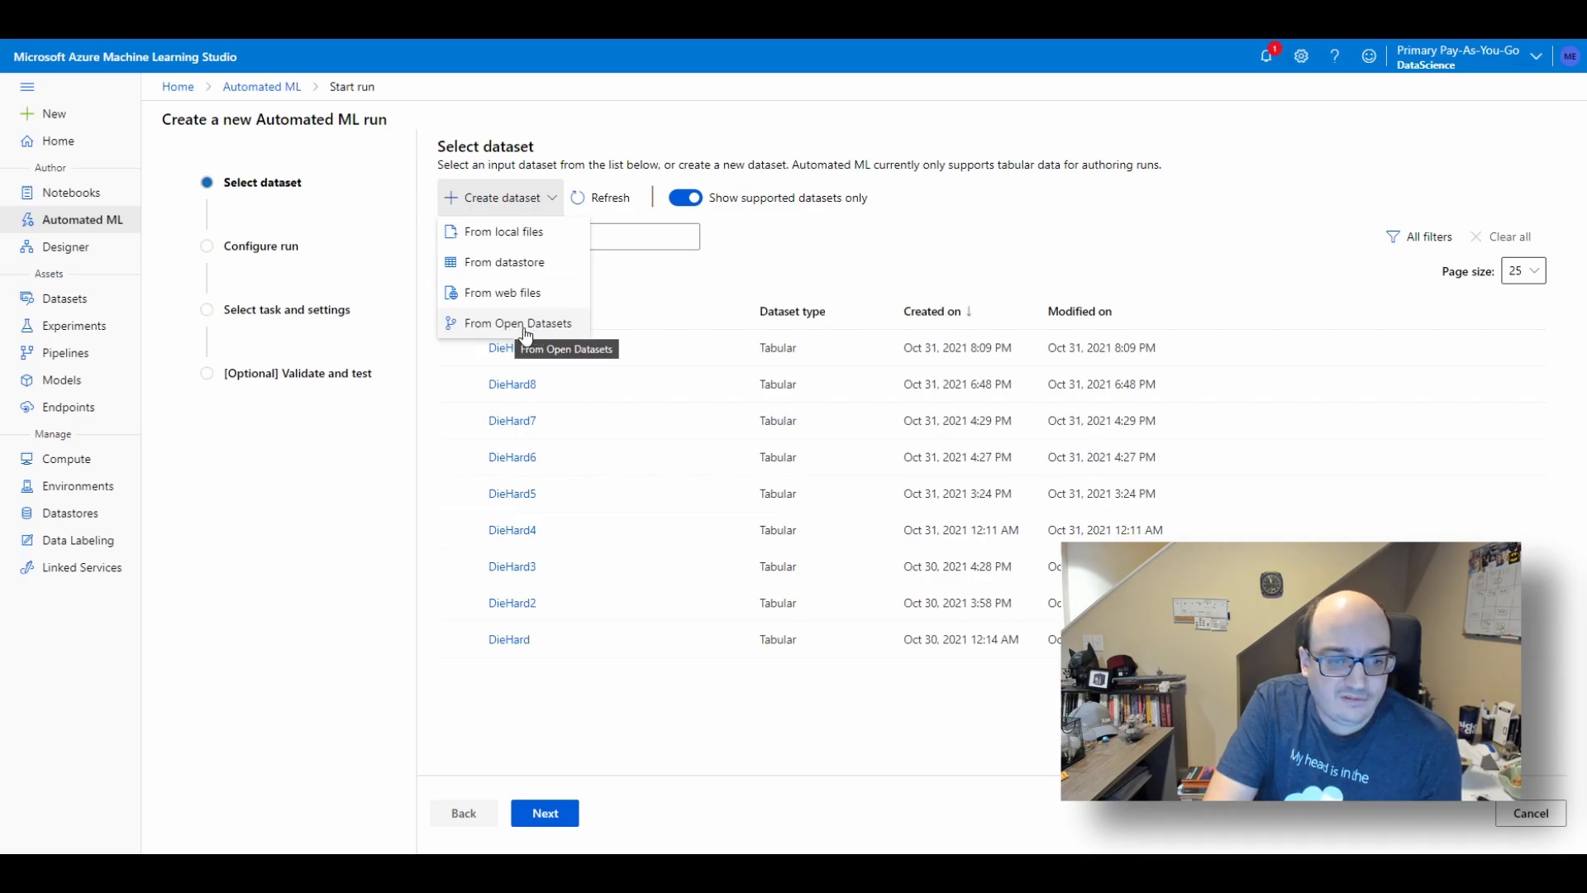
{"action": "left_click", "coordinate": [855, 259]}
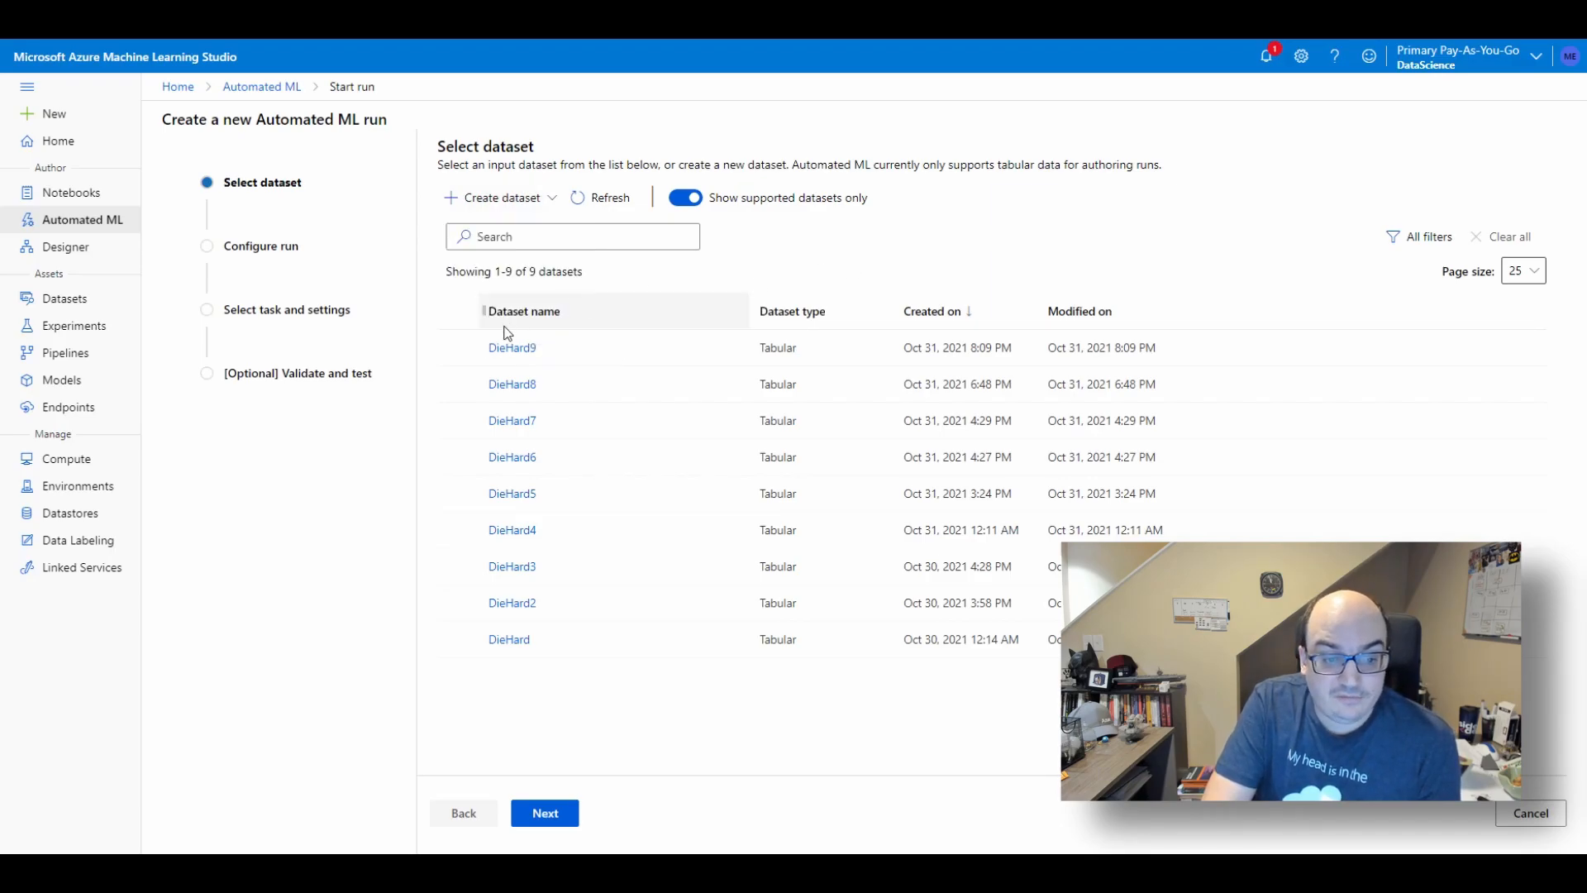
{"action": "left_click", "coordinate": [459, 351]}
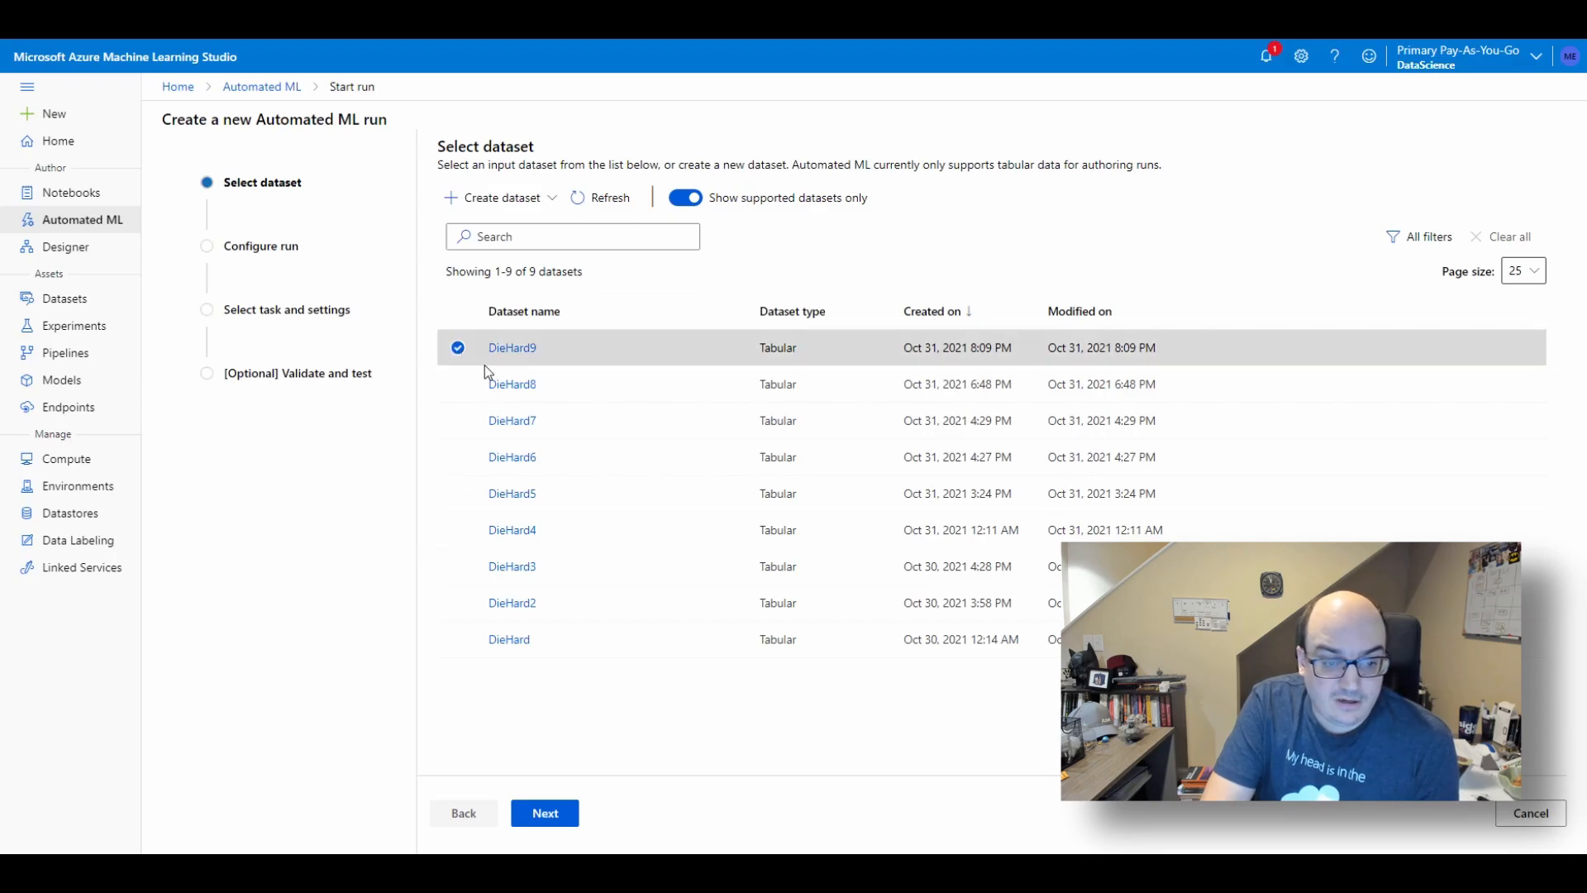
{"action": "left_click", "coordinate": [551, 812]}
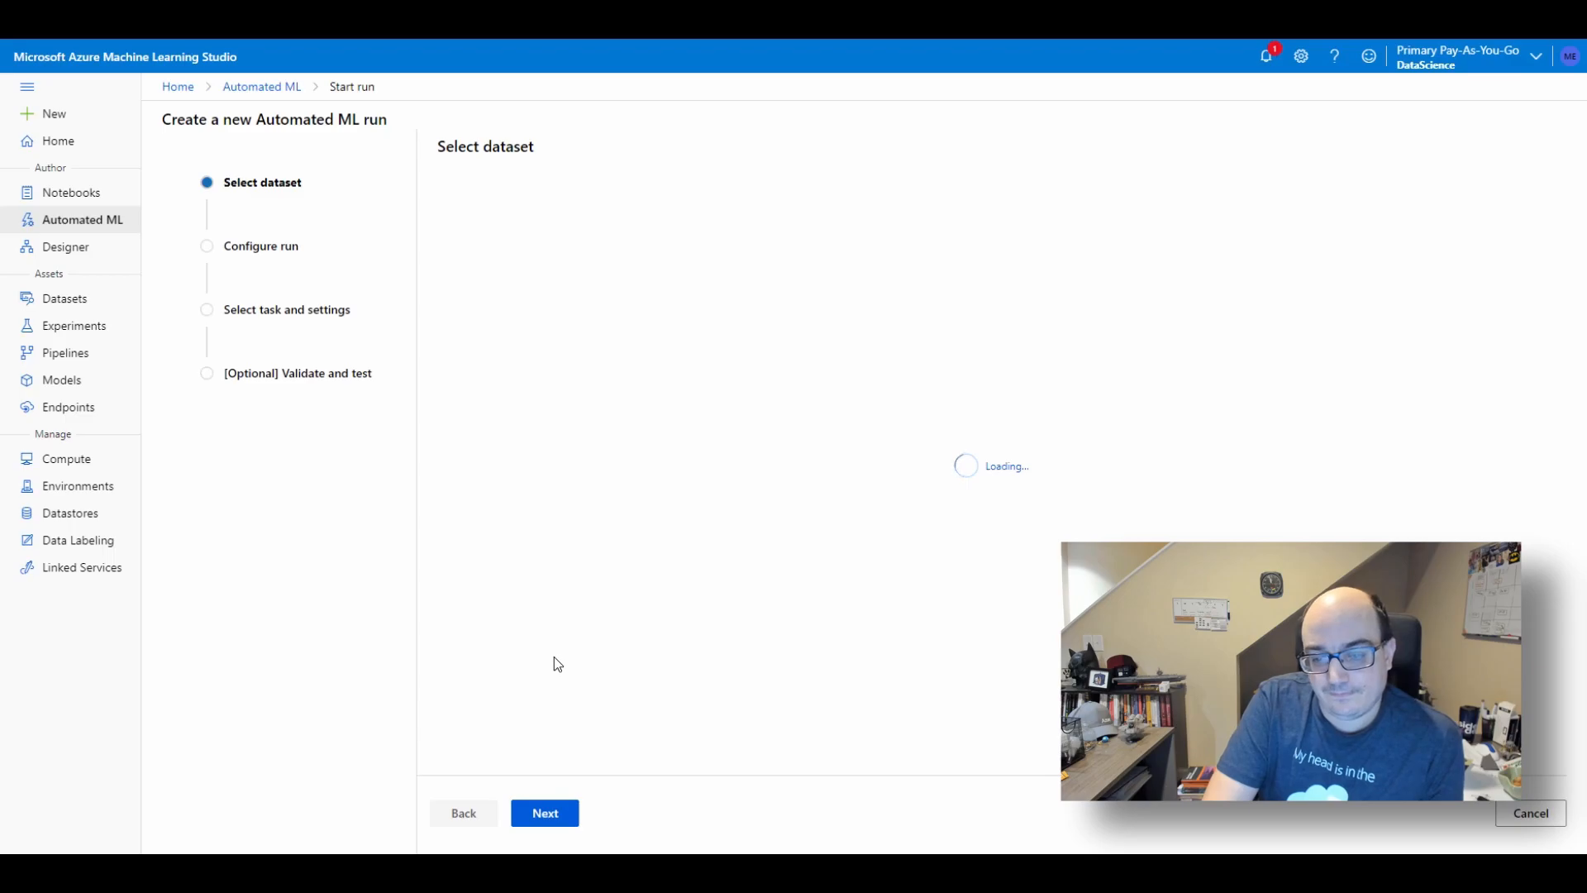
Assign the run to the existing DieHardChristmas experiment with Is Christmas Movie (Integer) as the target column.
{"action": "left_click", "coordinate": [551, 331]}
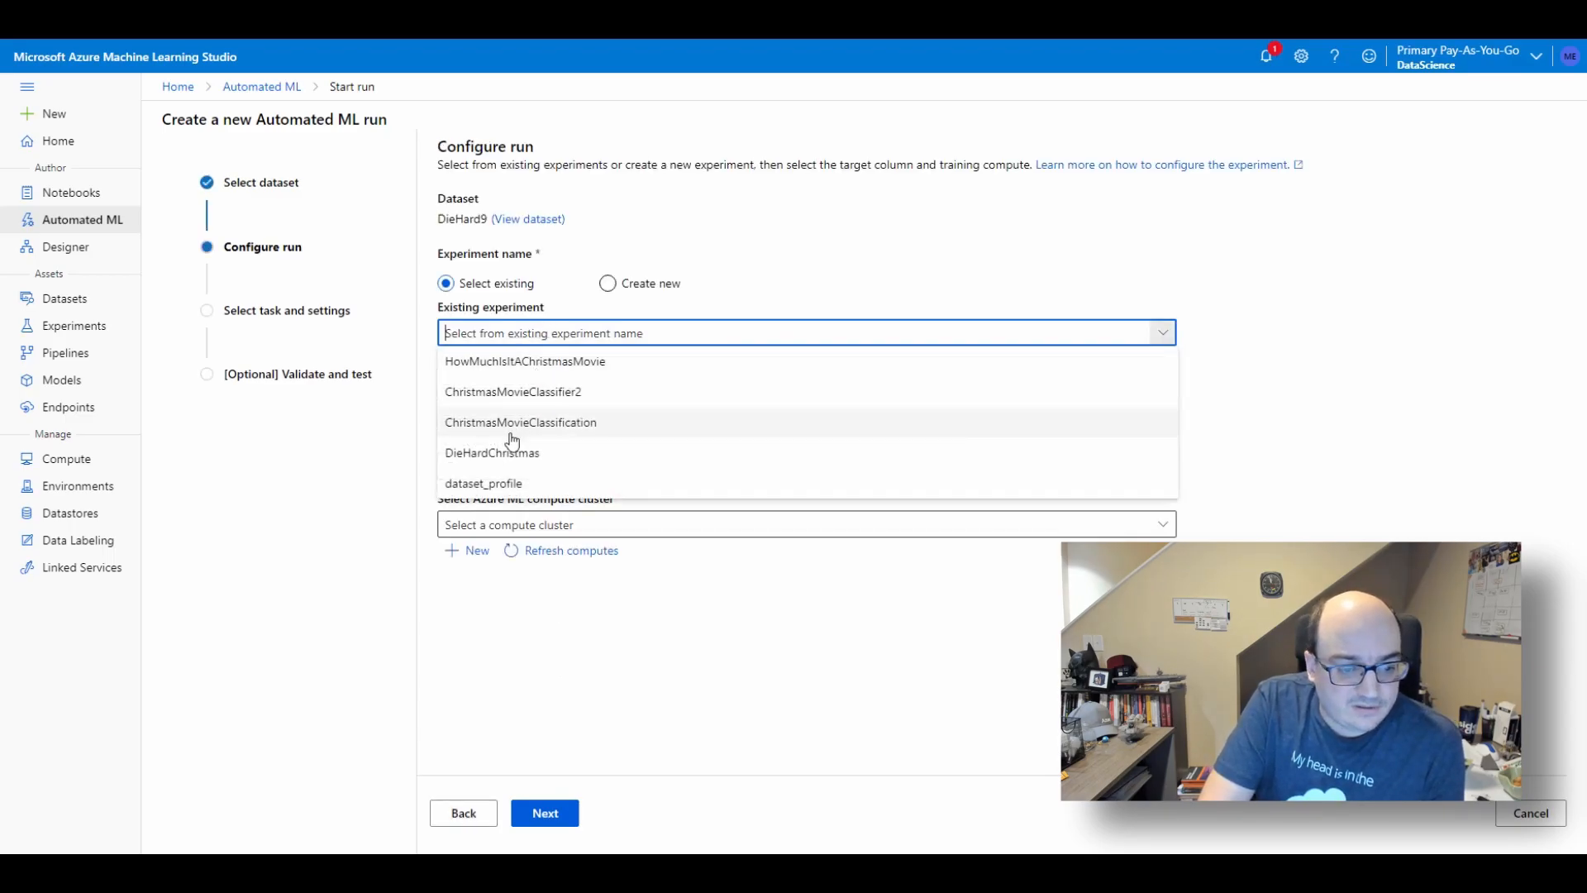
{"action": "left_click", "coordinate": [496, 460]}
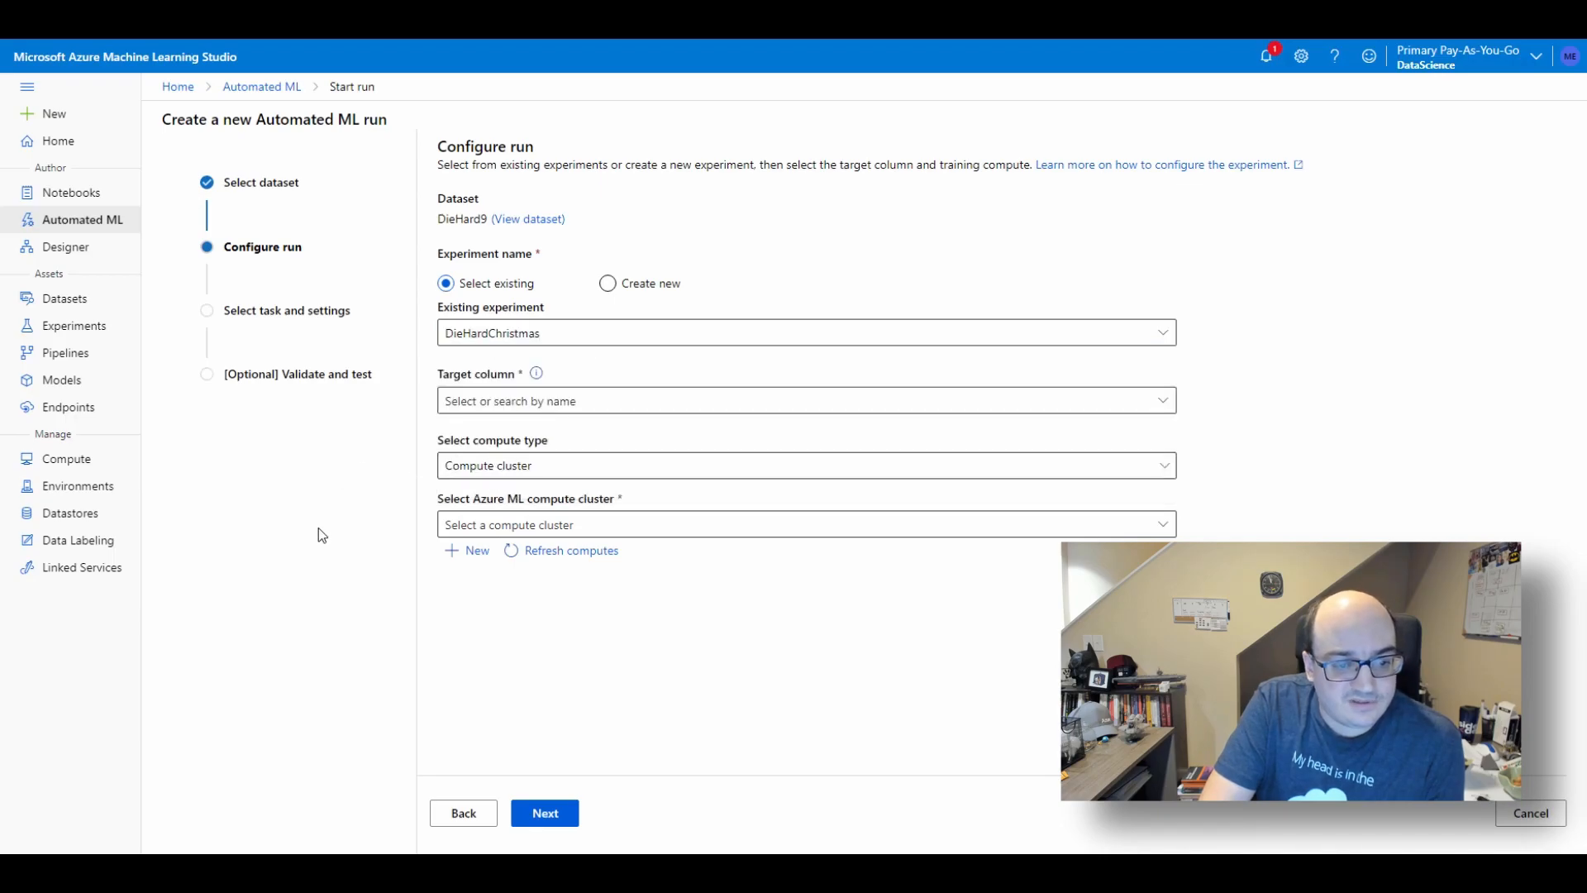
{"action": "left_click", "coordinate": [573, 401]}
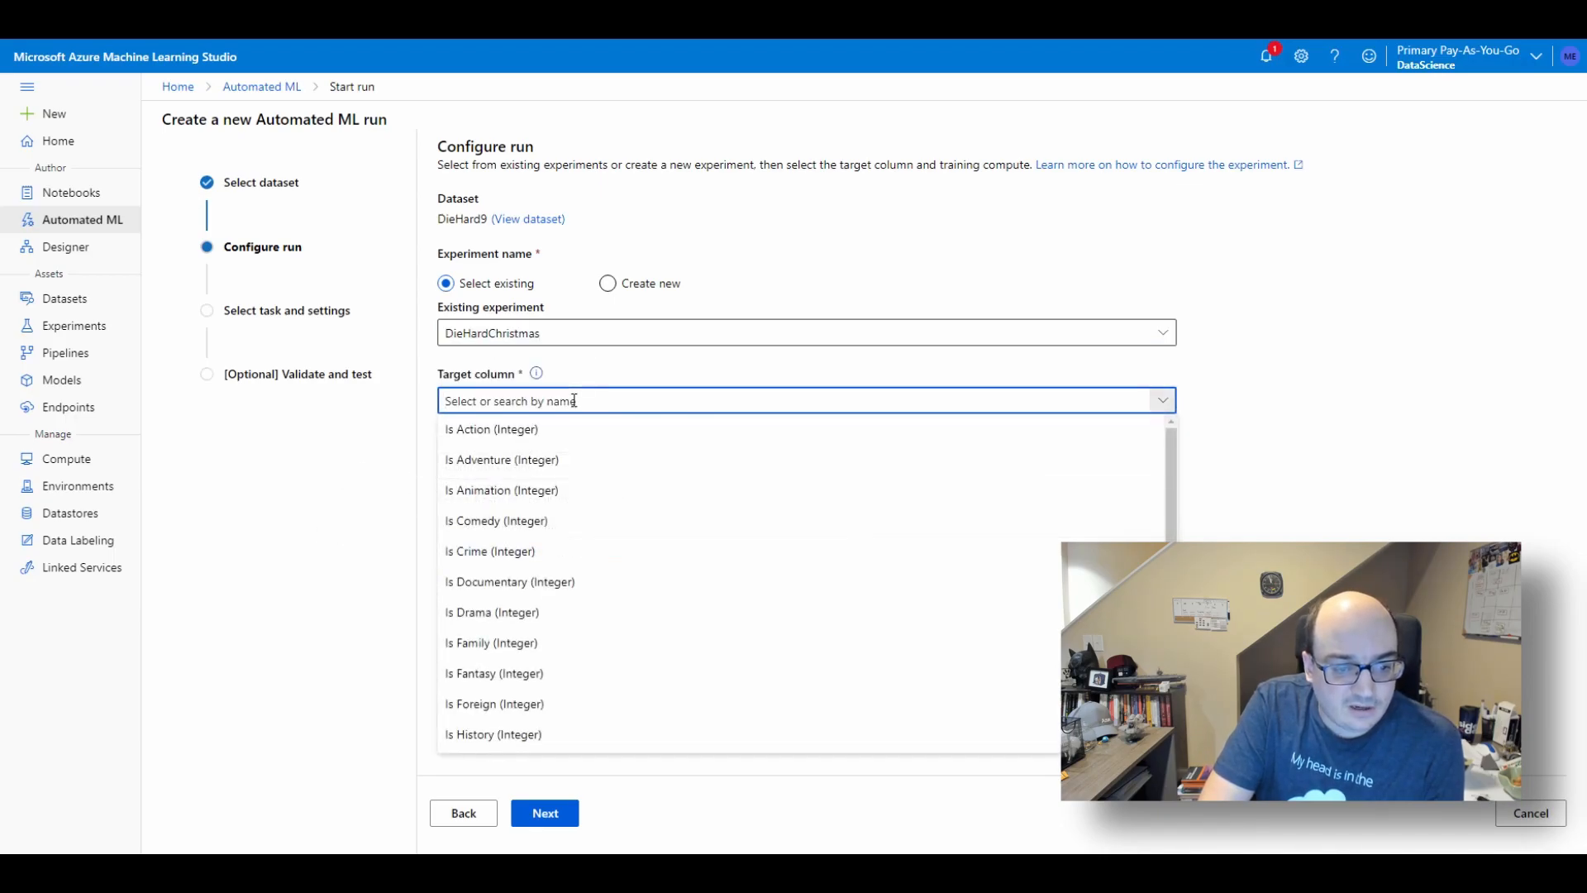
{"action": "scroll", "coordinate": [610, 485], "scroll_direction": "down", "scroll_amount": 2}
{"action": "scroll", "coordinate": [610, 485], "scroll_direction": "down", "scroll_amount": 5}
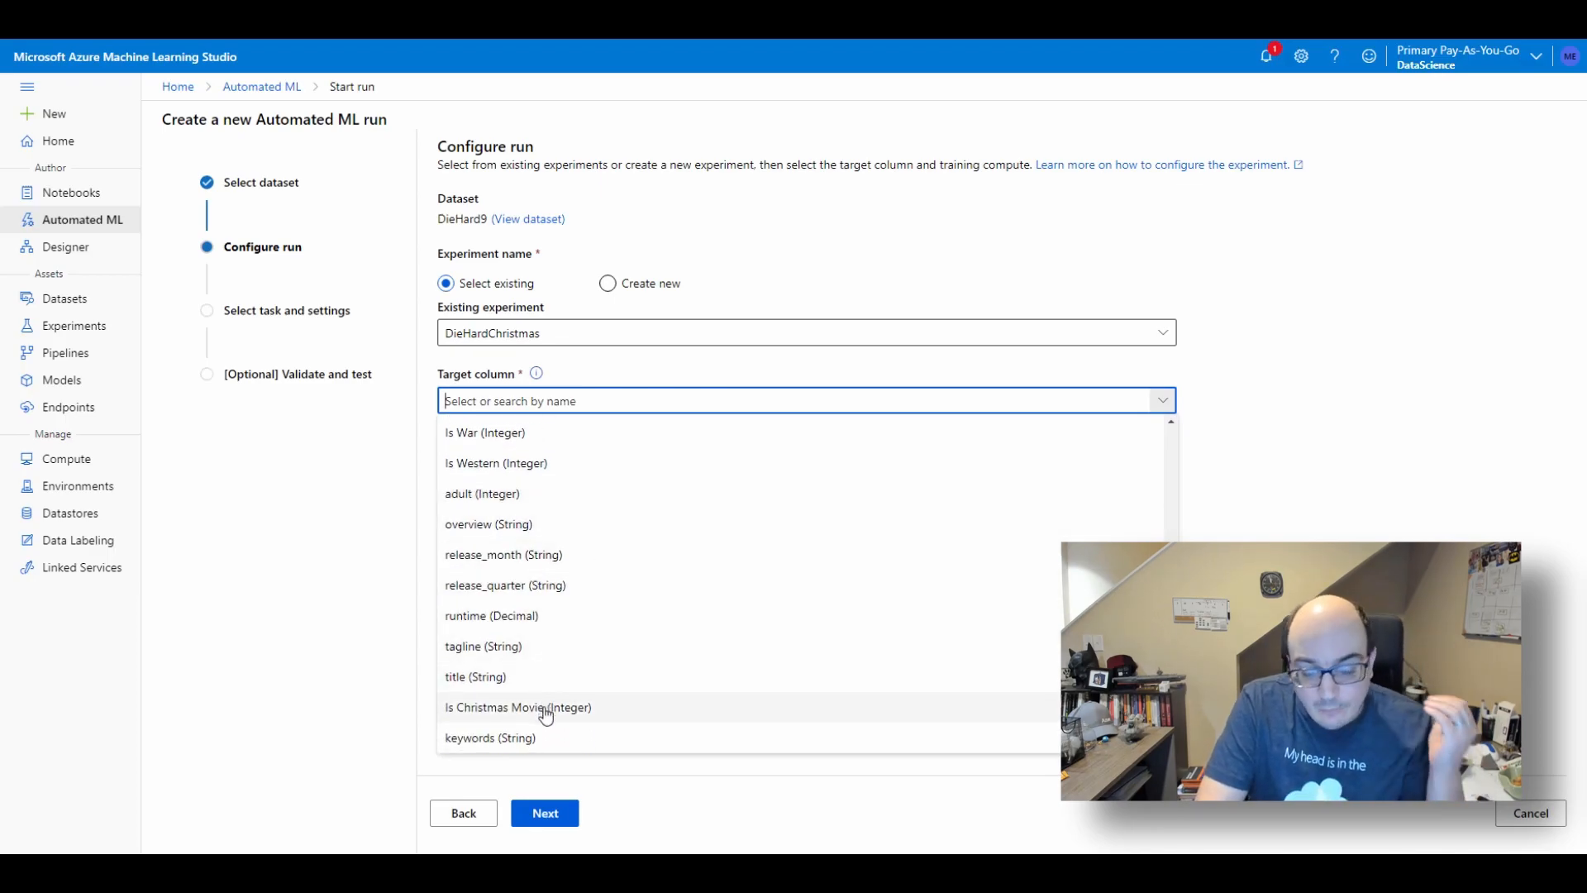
{"action": "left_click", "coordinate": [546, 709]}
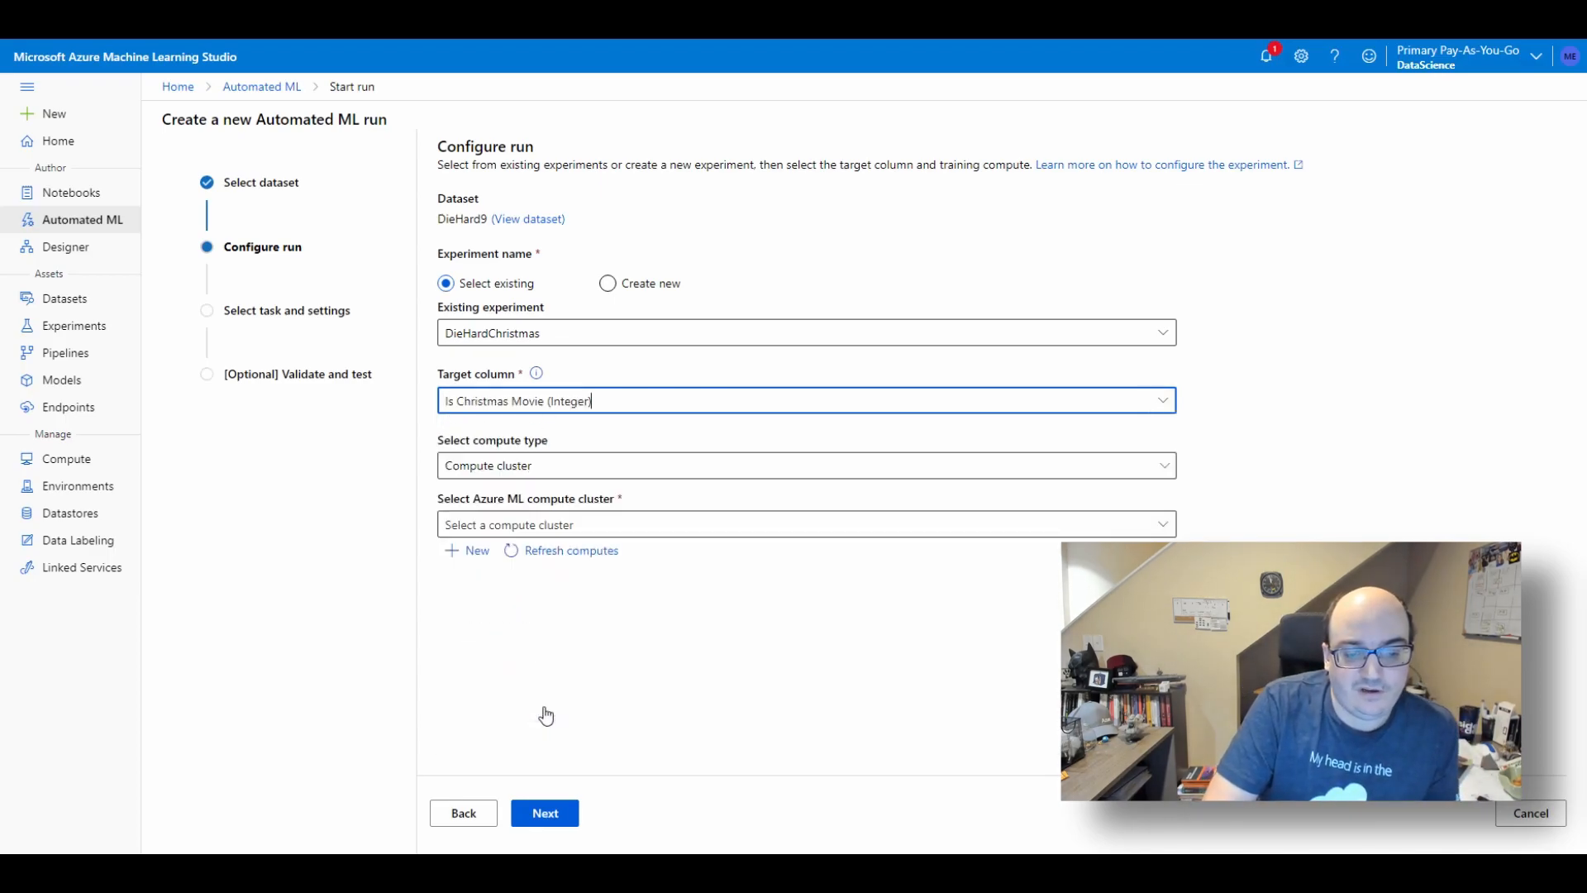
Set the compute type to Compute instance, choose the lowendcpu instance and proceed to the task settings.
{"action": "left_click", "coordinate": [484, 466]}
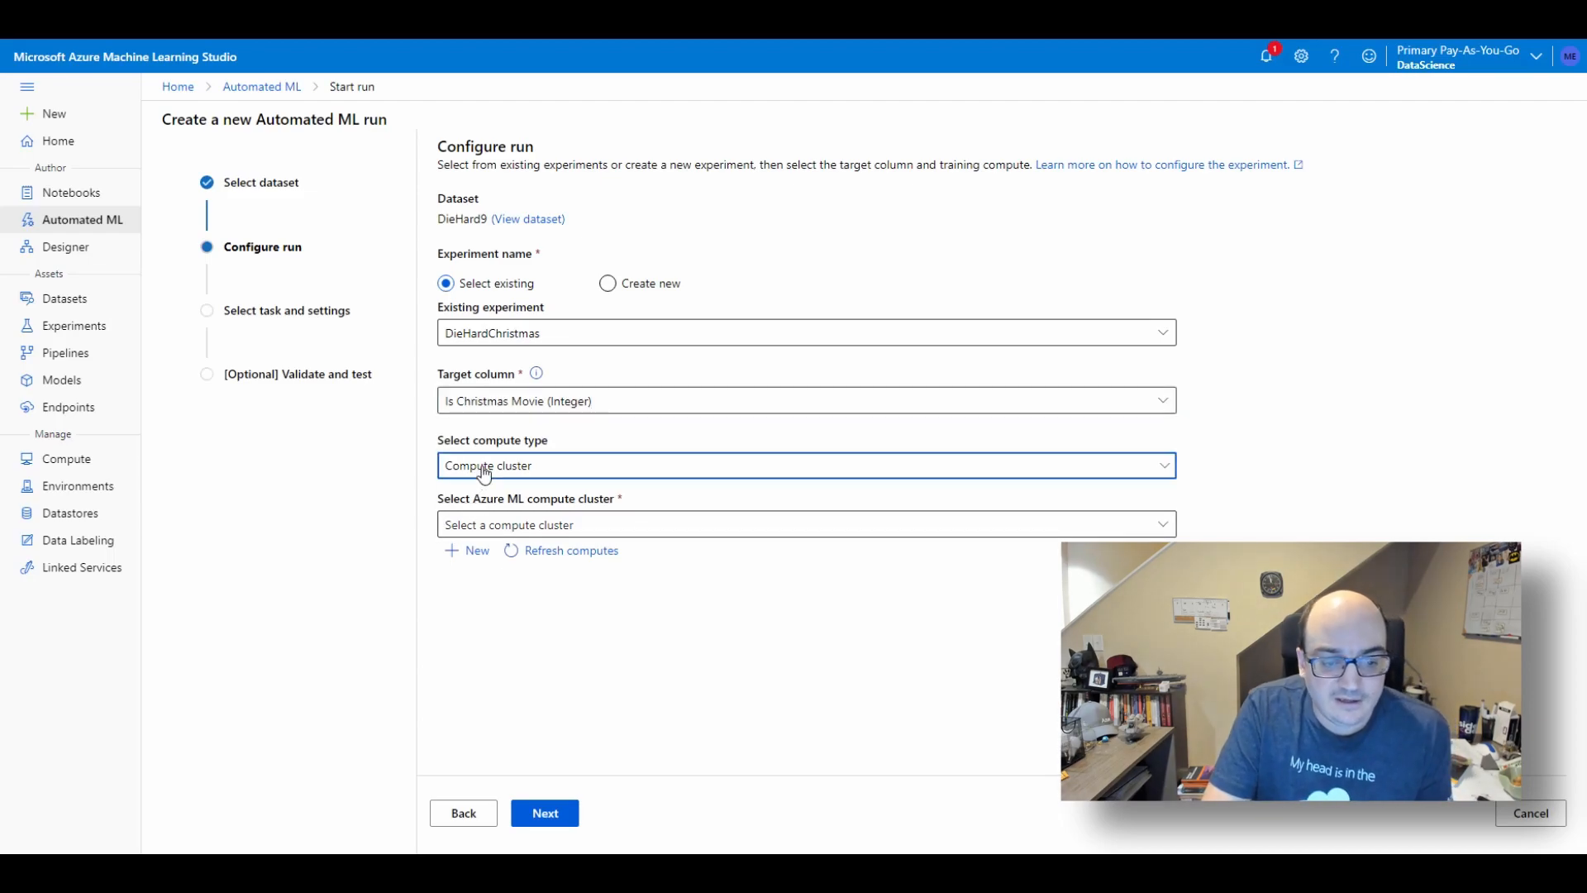
{"action": "left_click", "coordinate": [499, 523]}
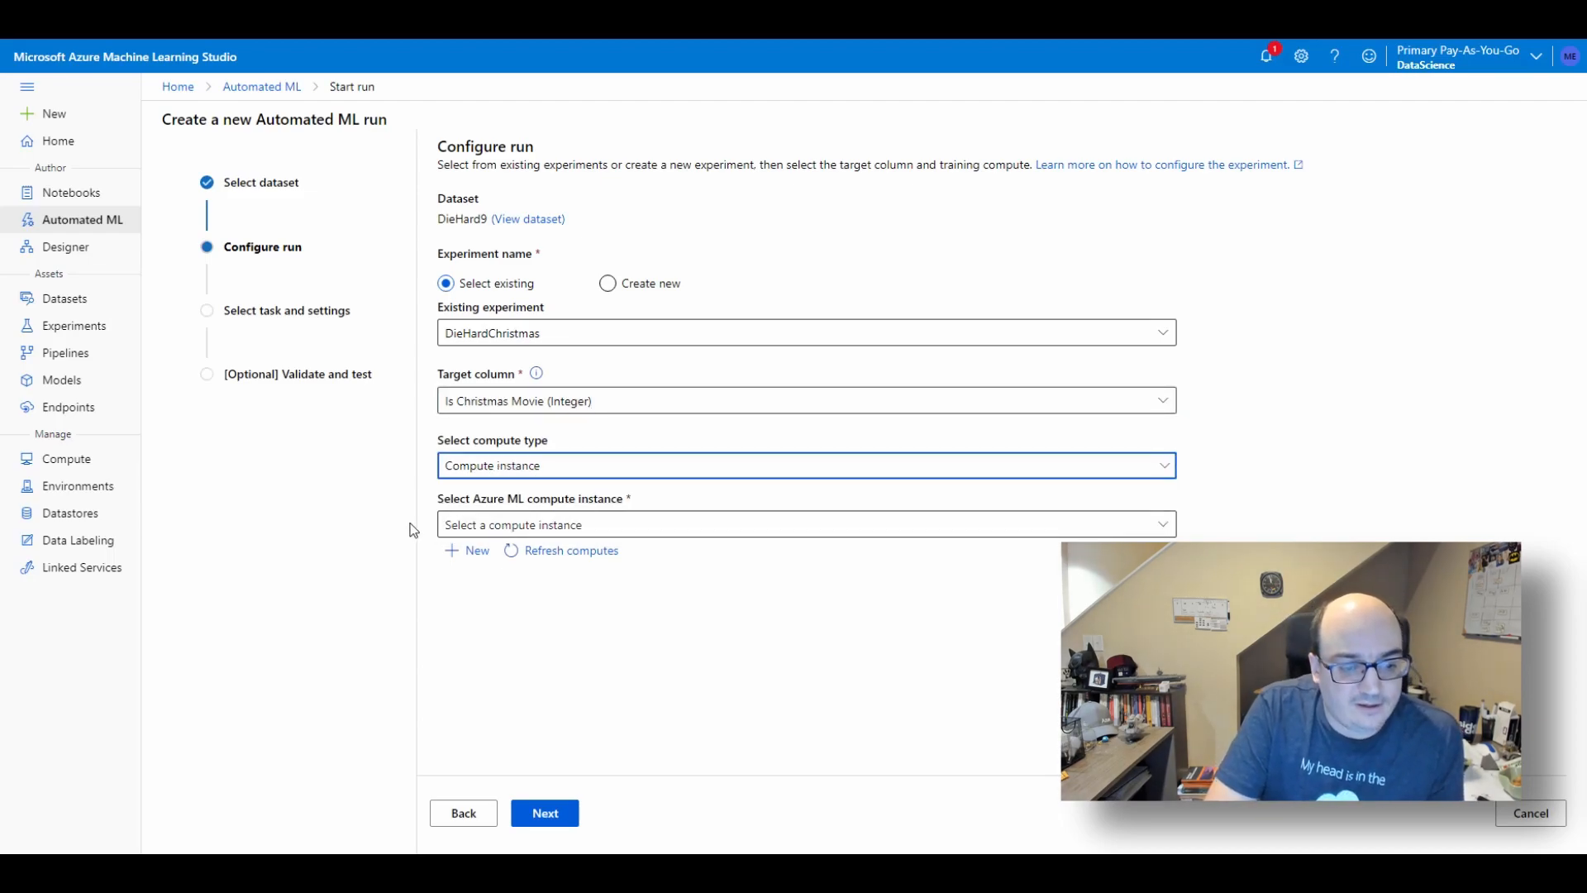
{"action": "left_click", "coordinate": [496, 524]}
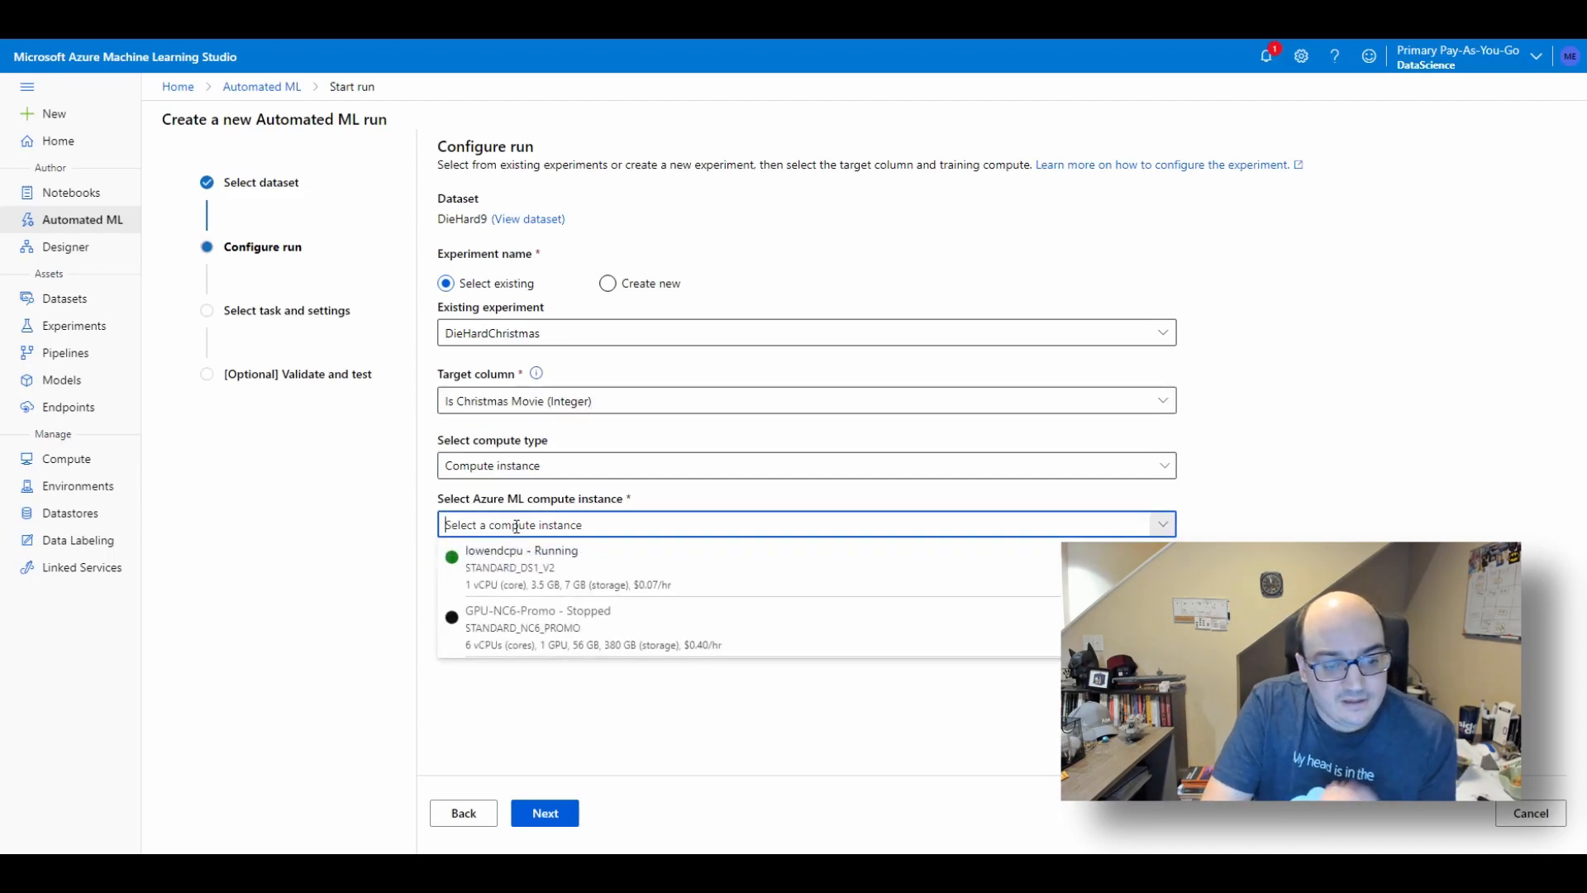
{"action": "left_click", "coordinate": [545, 568]}
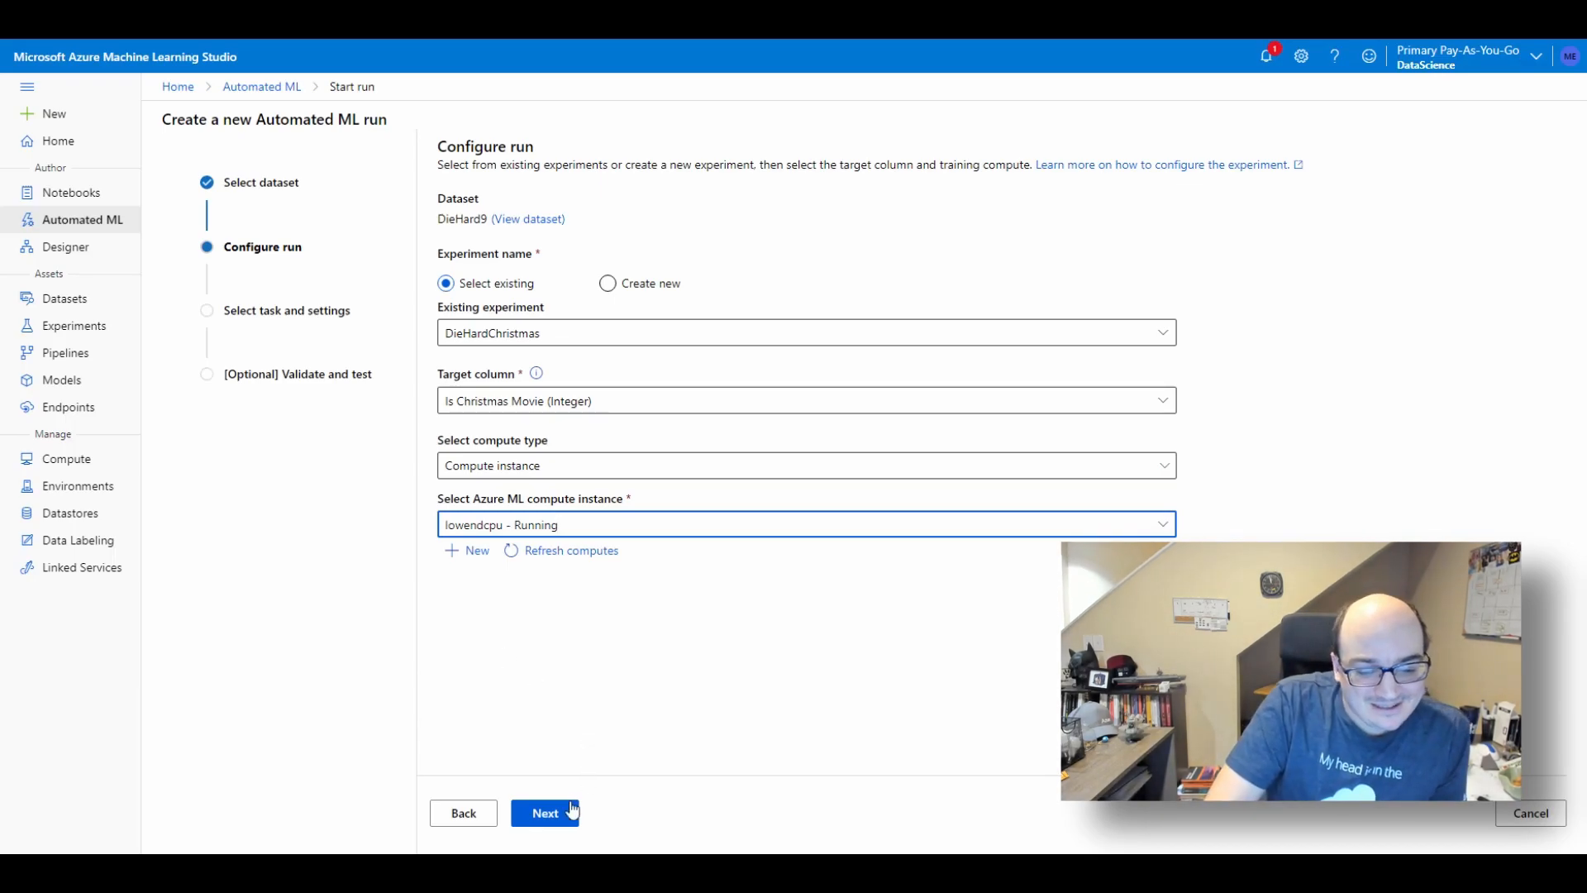
{"action": "left_click", "coordinate": [546, 818]}
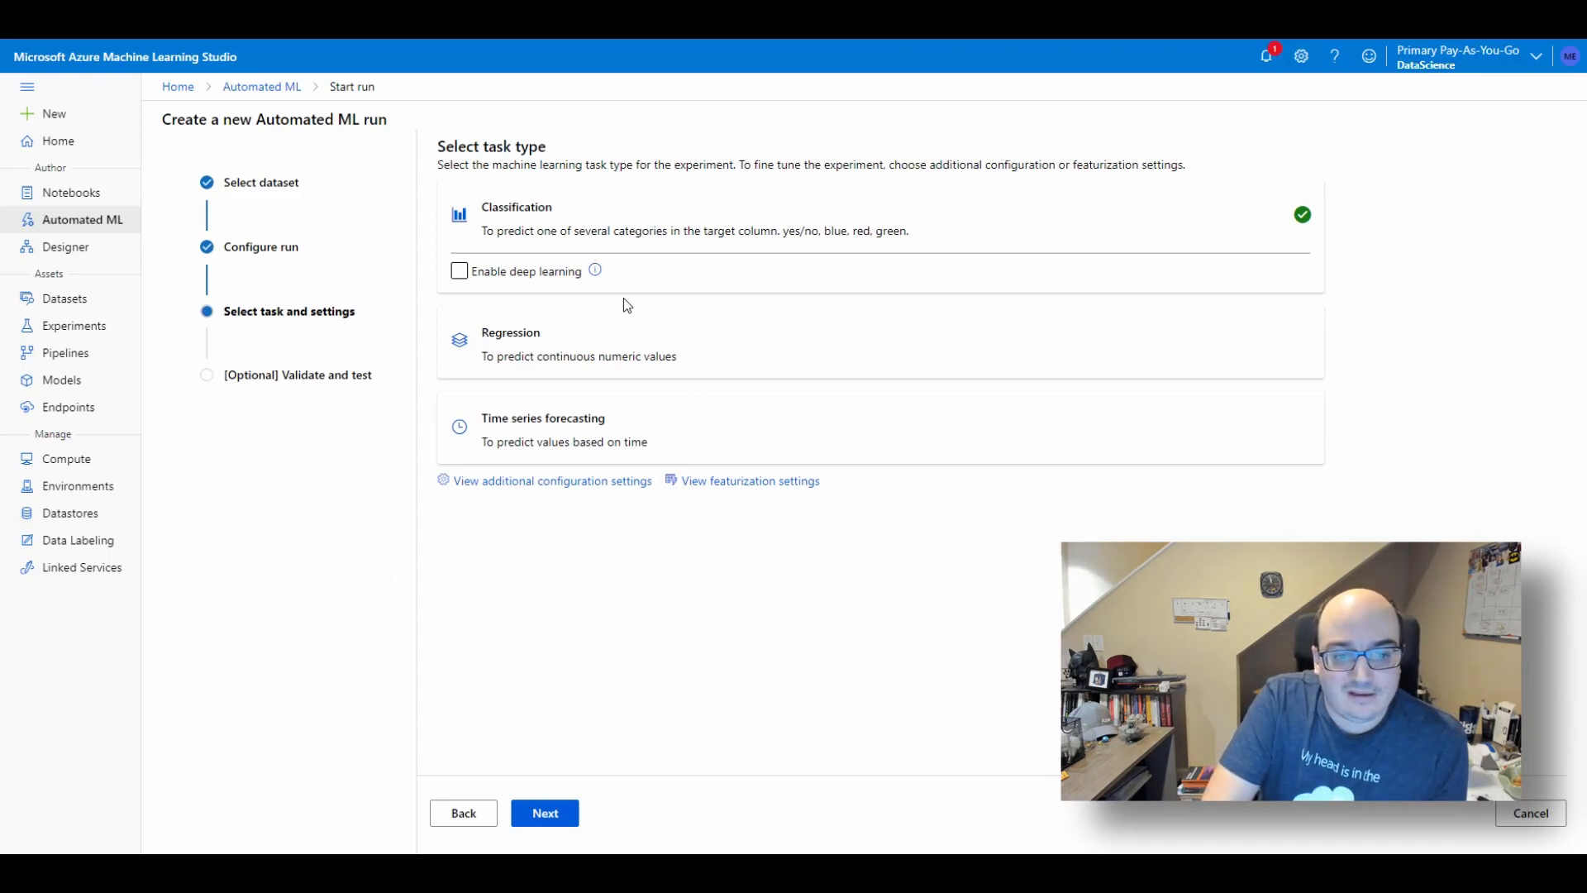
Compare the Classification, Regression and Time series forecasting task types, and review the additional configuration settings for Regression.
{"action": "left_click", "coordinate": [630, 335]}
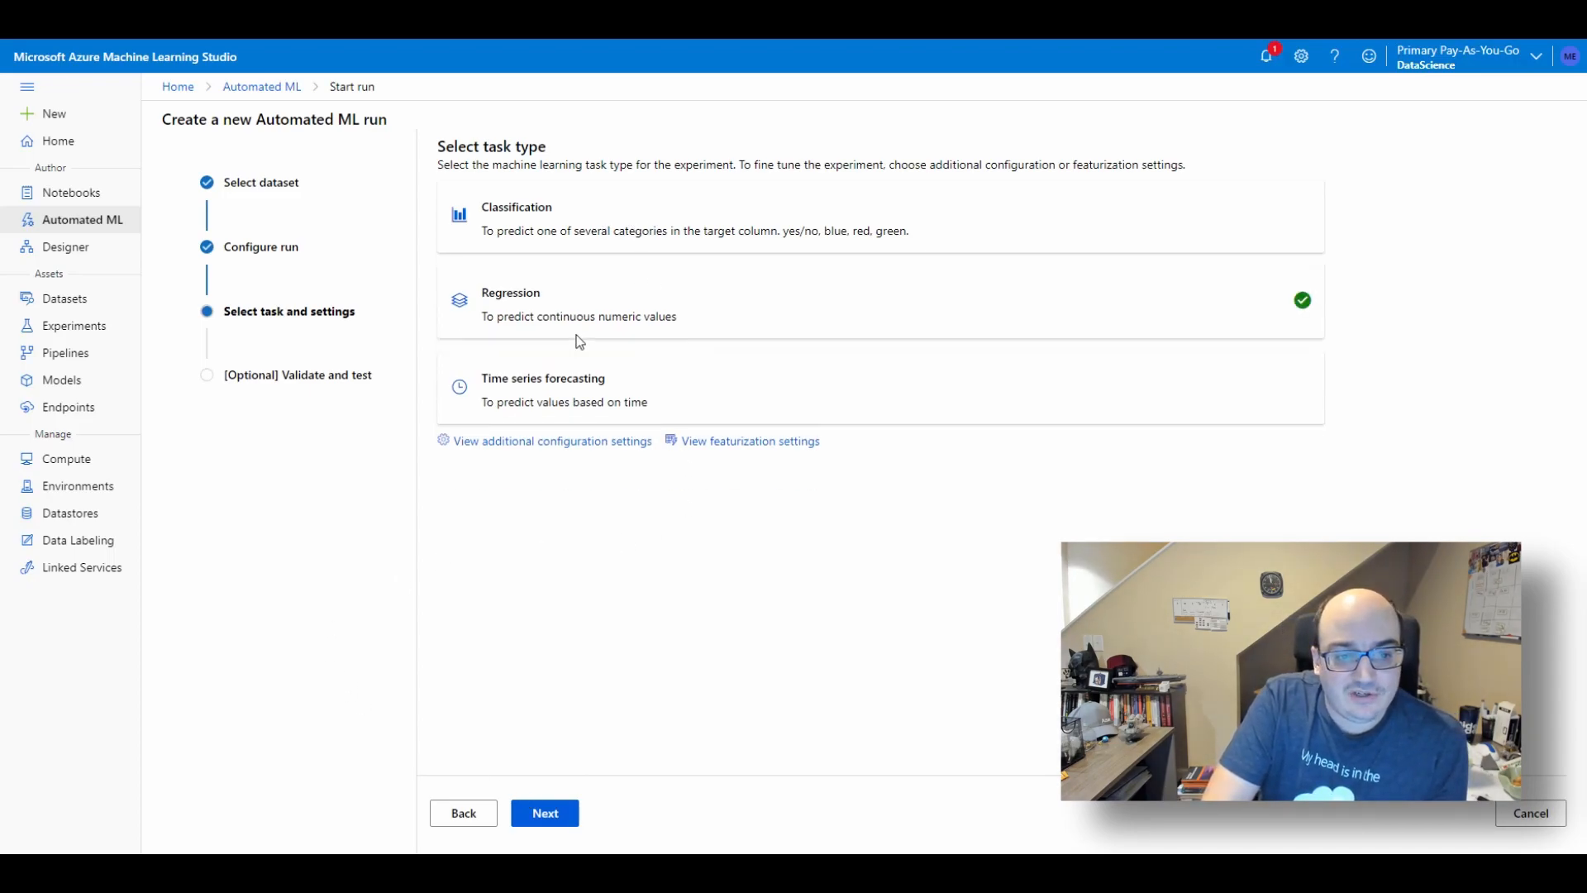
{"action": "left_click", "coordinate": [664, 396]}
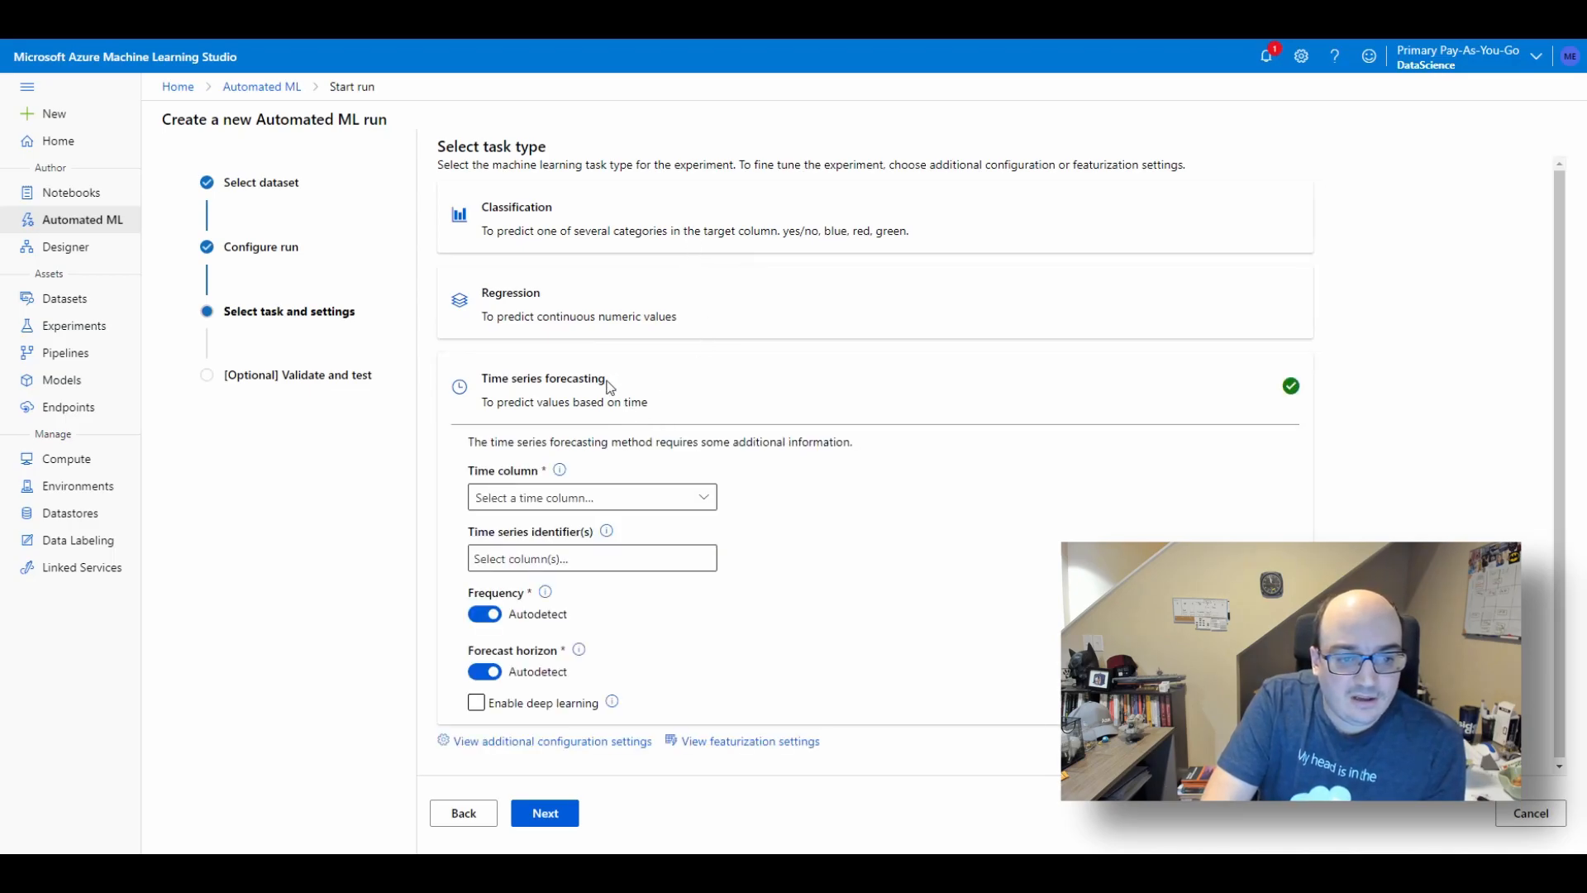
{"action": "left_click", "coordinate": [646, 217]}
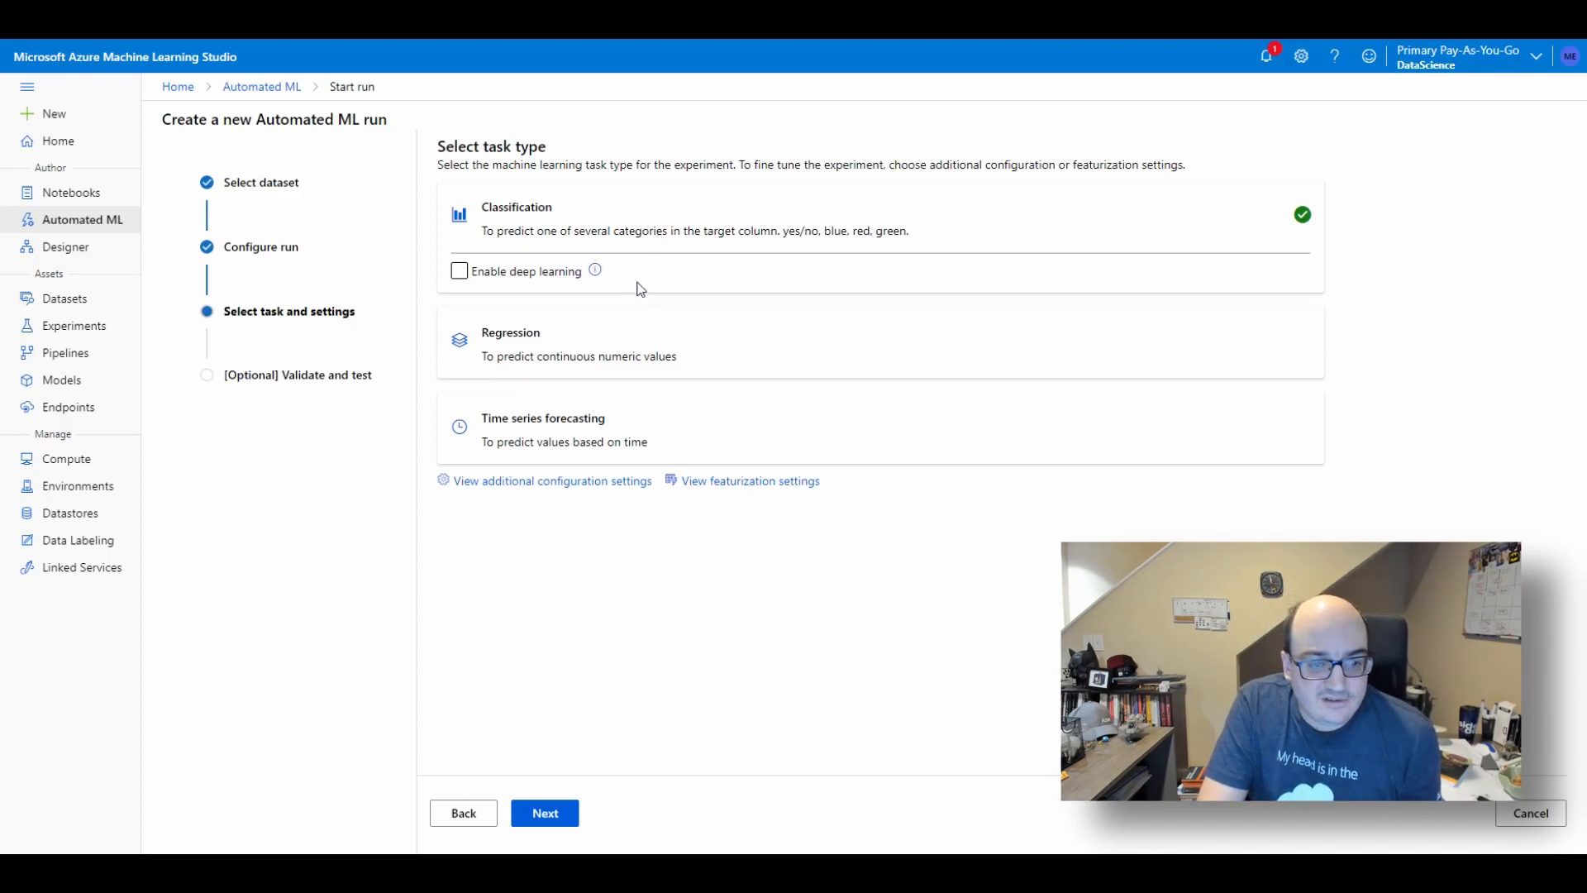
{"action": "left_click", "coordinate": [537, 287]}
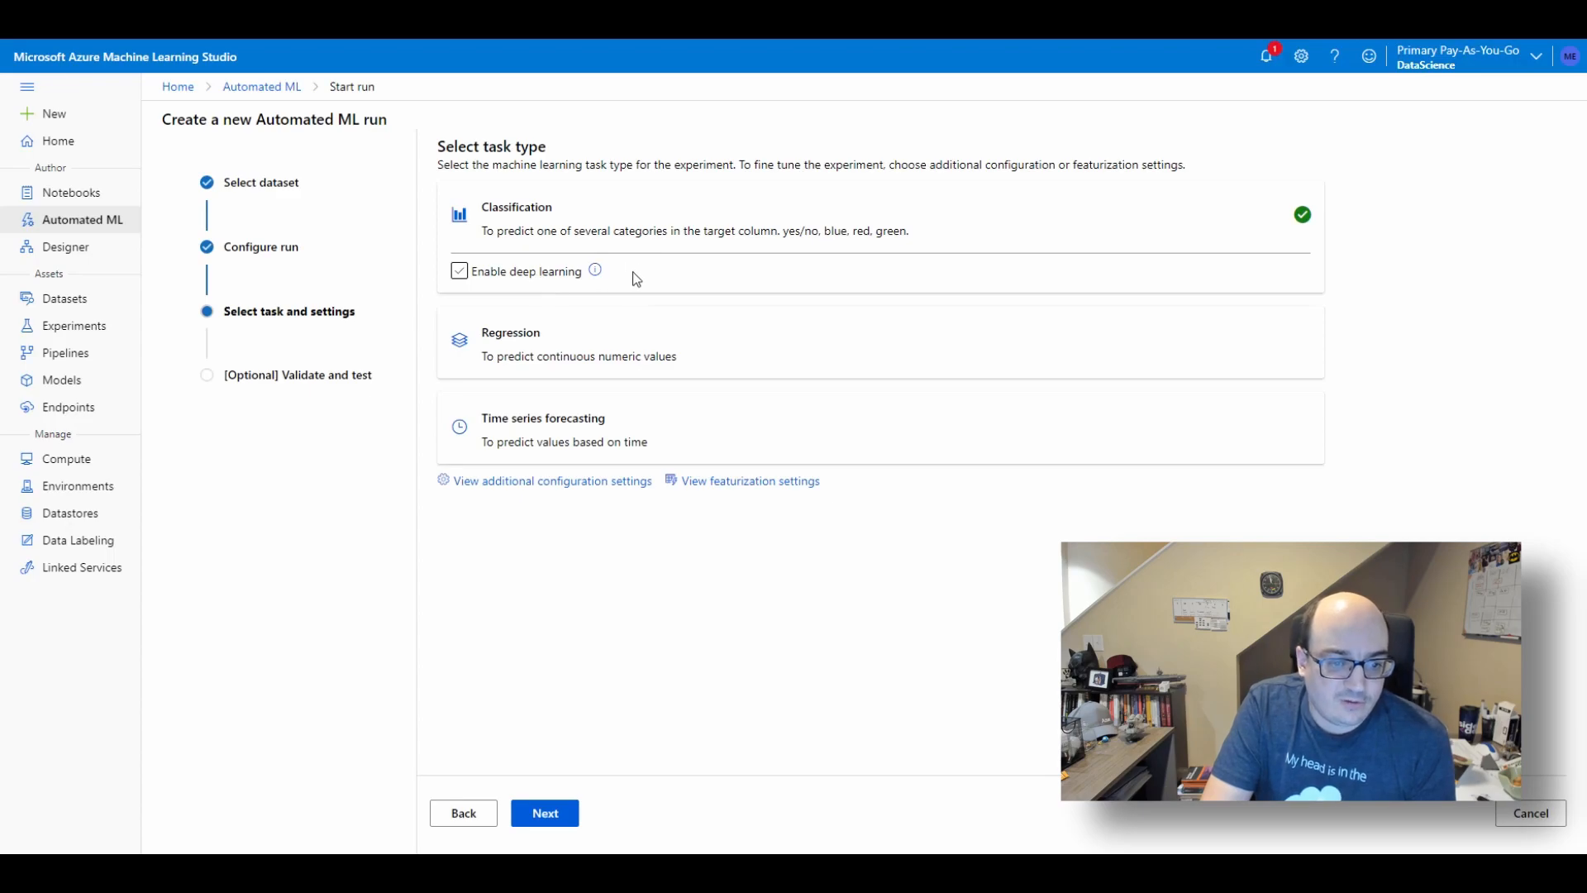
{"action": "left_click", "coordinate": [622, 342]}
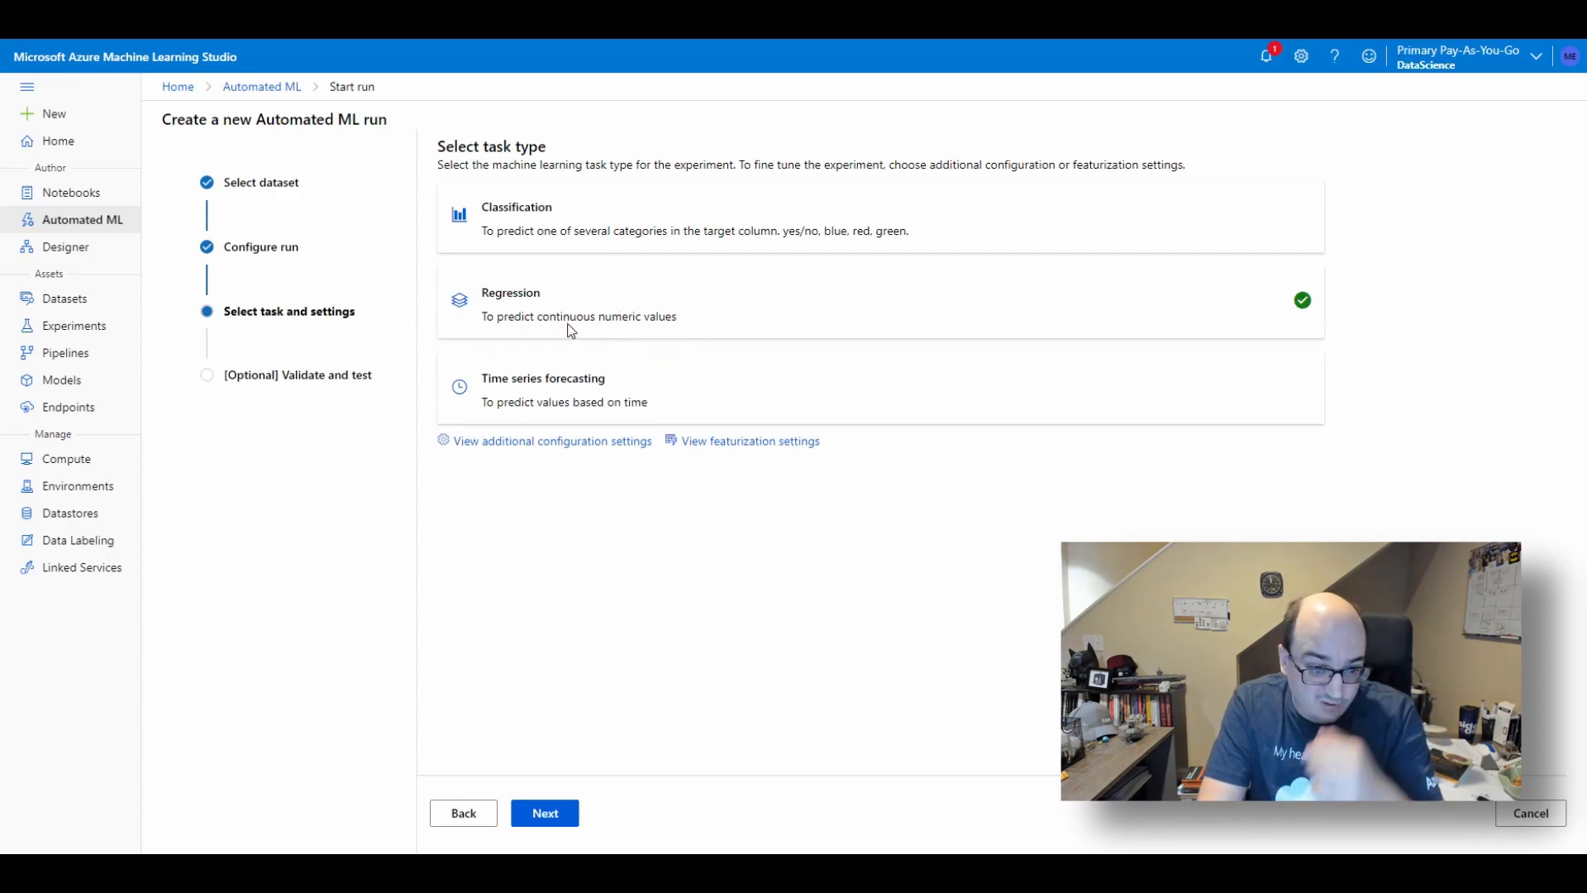
{"action": "left_click", "coordinate": [547, 443]}
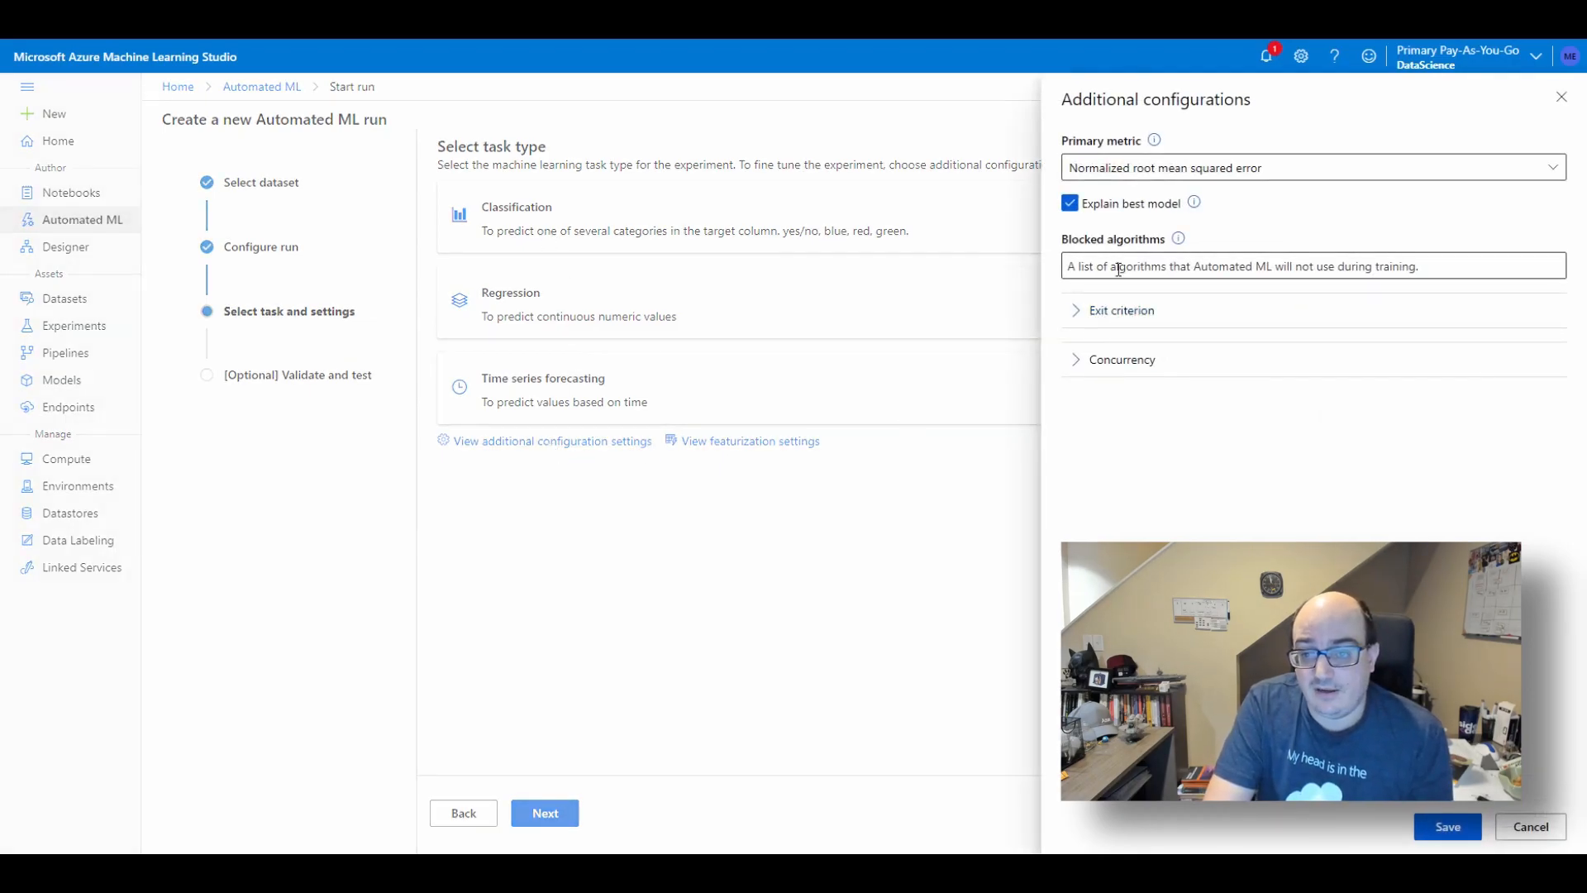
{"action": "left_click", "coordinate": [1557, 840]}
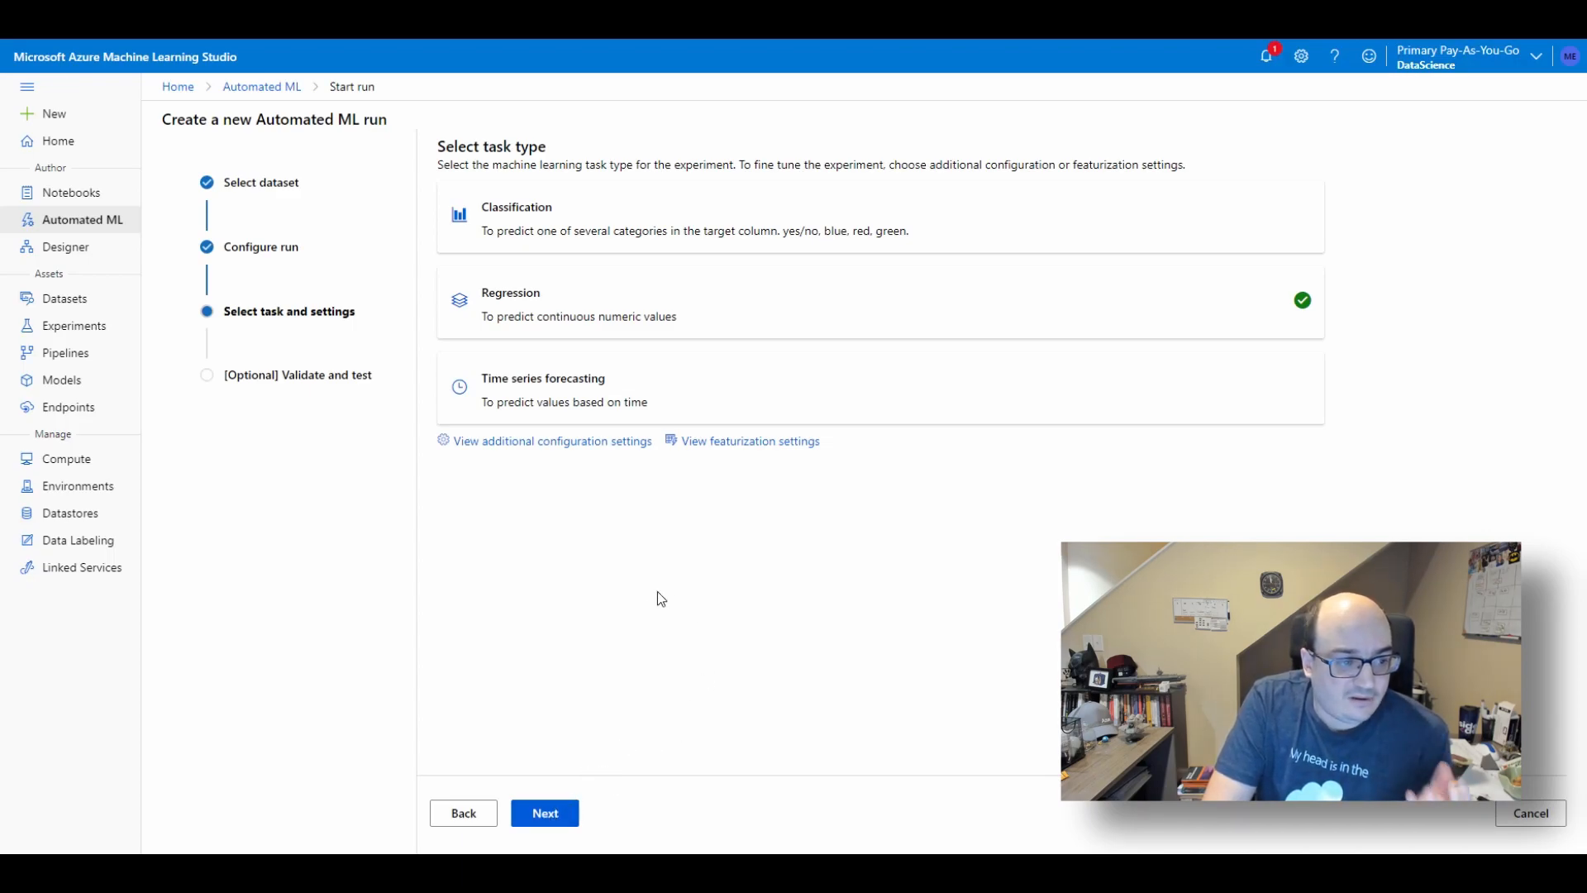
Examine the recall and precision charts of the DieHardChristmas experiment and open the details of its heroic_wire_wj8pswp1 run.
{"action": "left_click", "coordinate": [78, 221]}
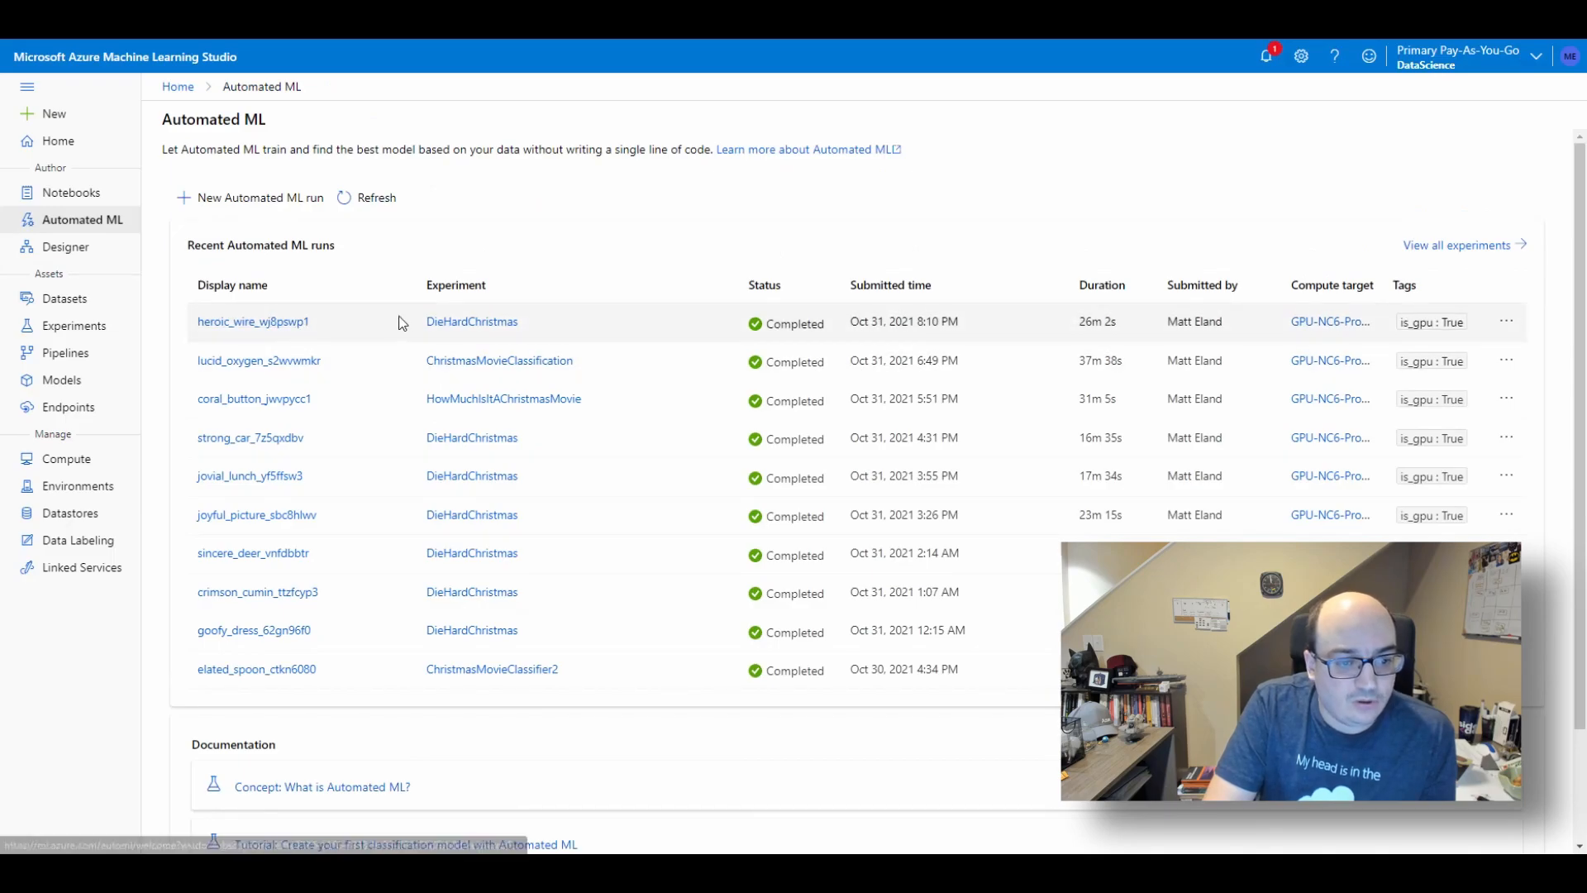
{"action": "left_click", "coordinate": [473, 323]}
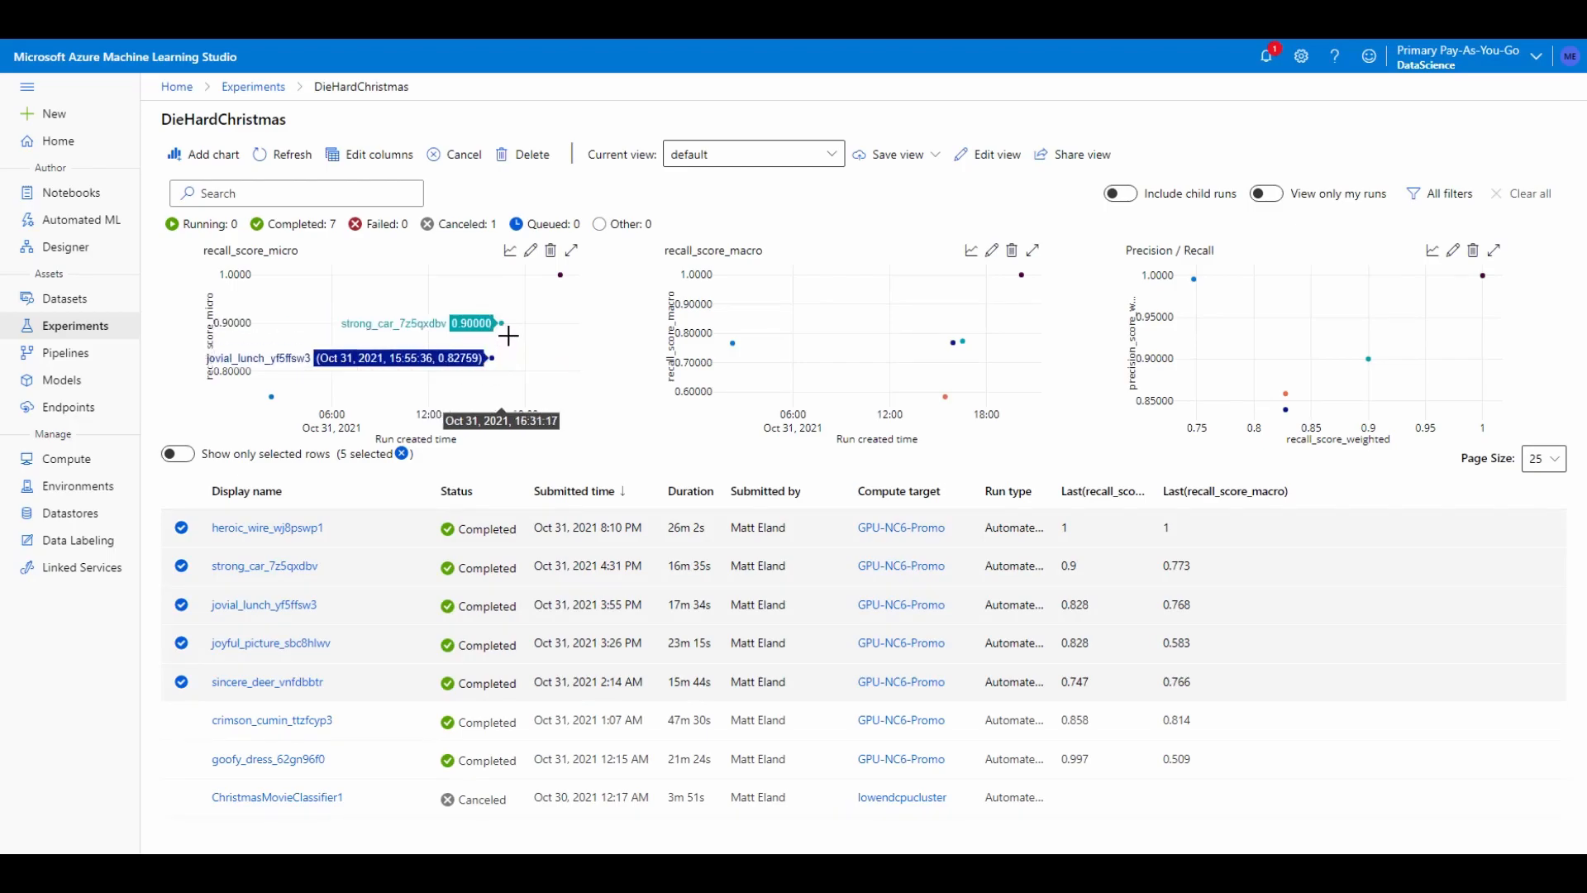
{"action": "mouse_move", "coordinate": [562, 284]}
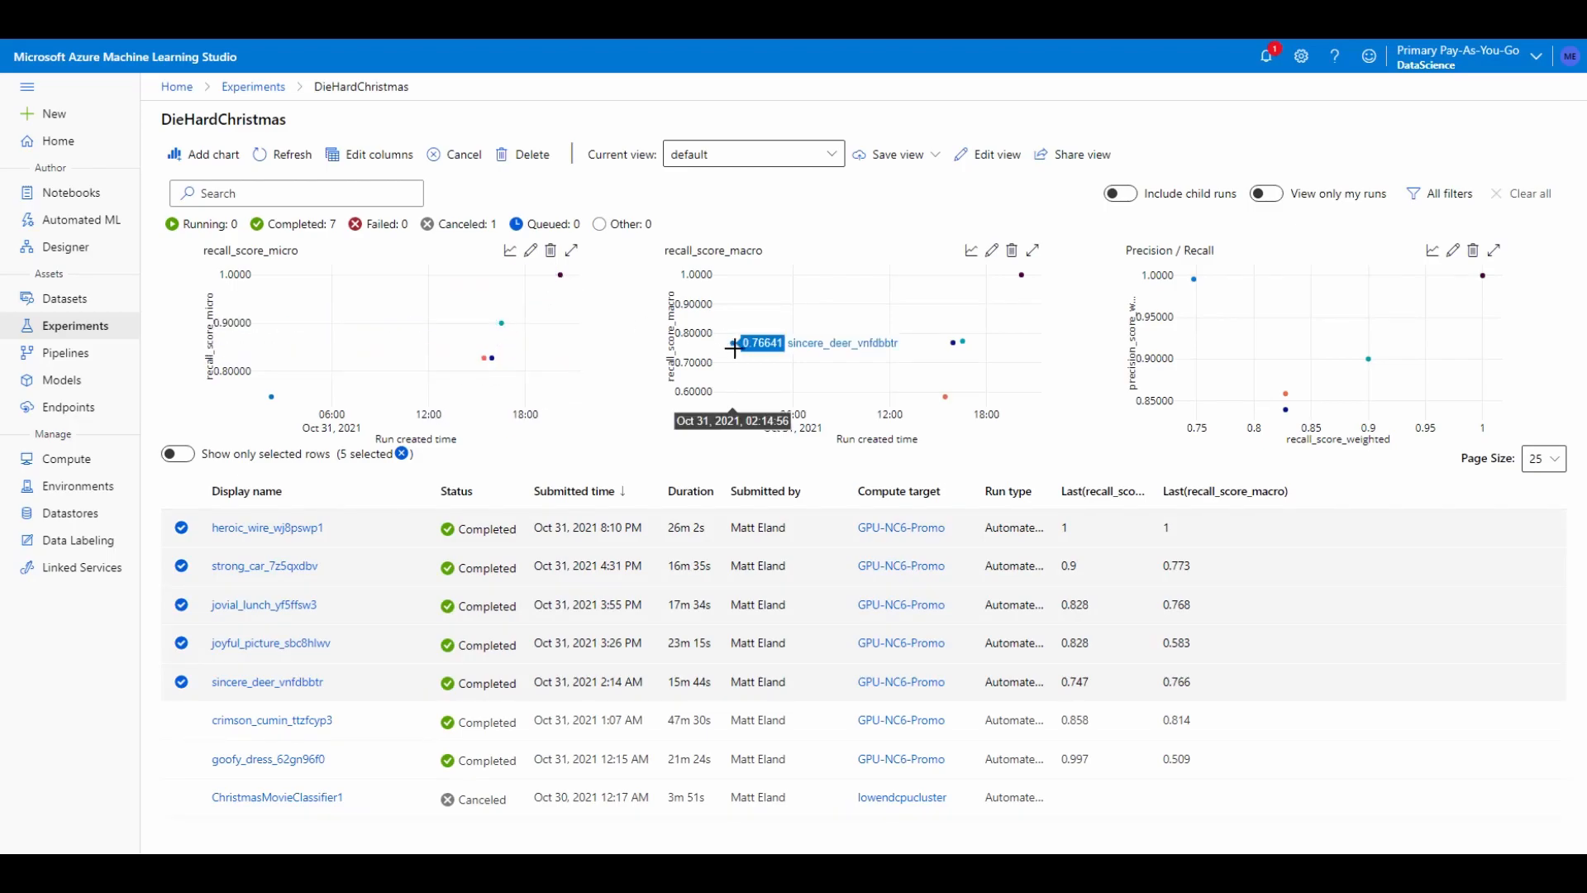
{"action": "mouse_move", "coordinate": [961, 379]}
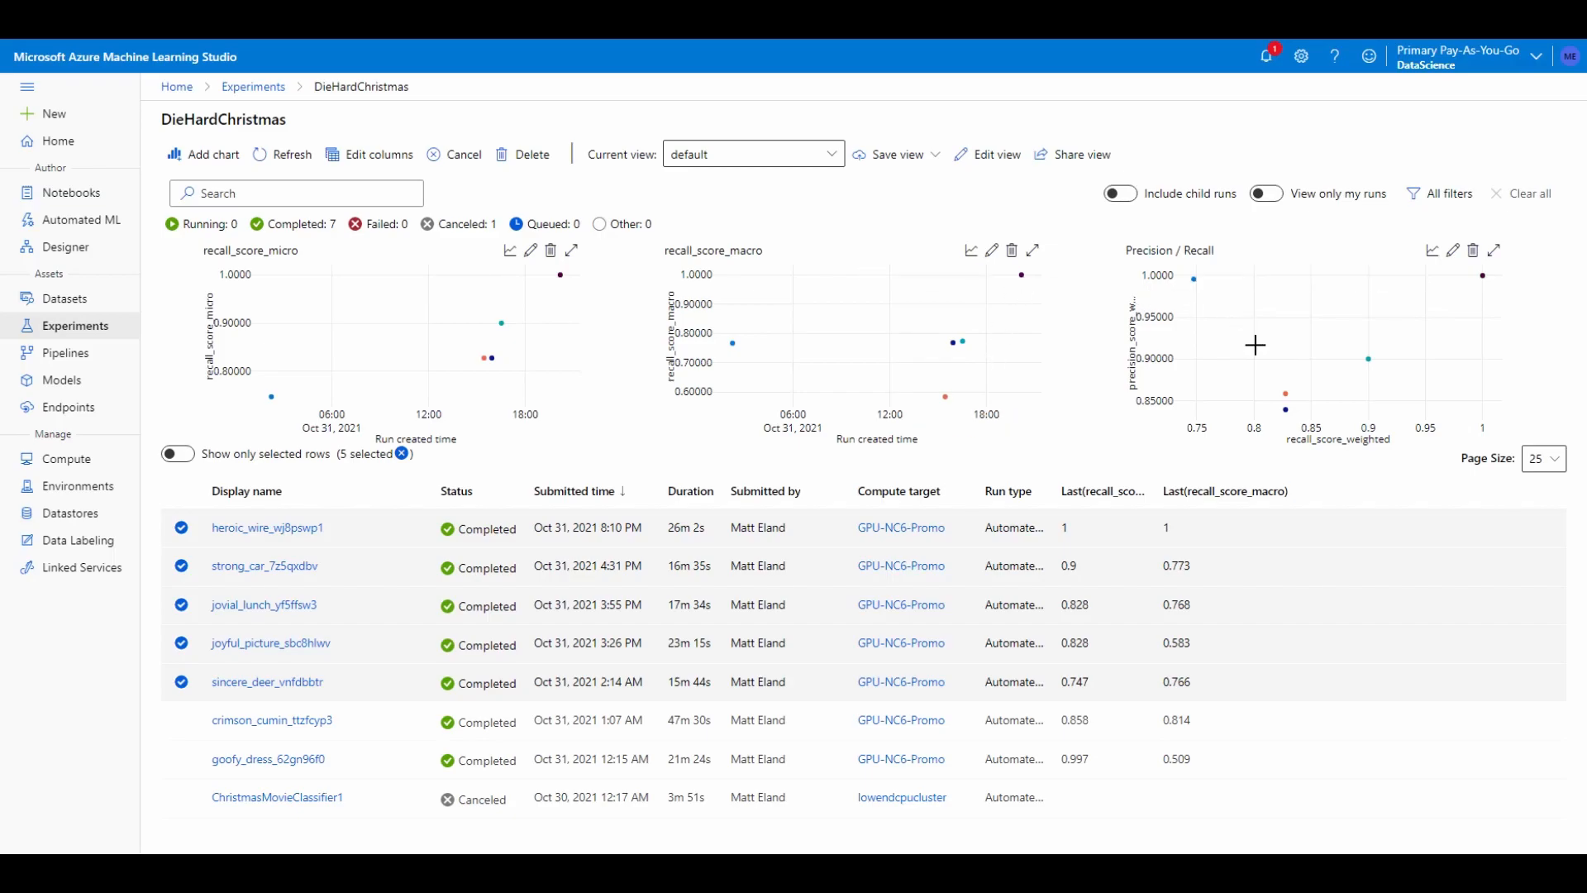
{"action": "mouse_move", "coordinate": [1488, 278]}
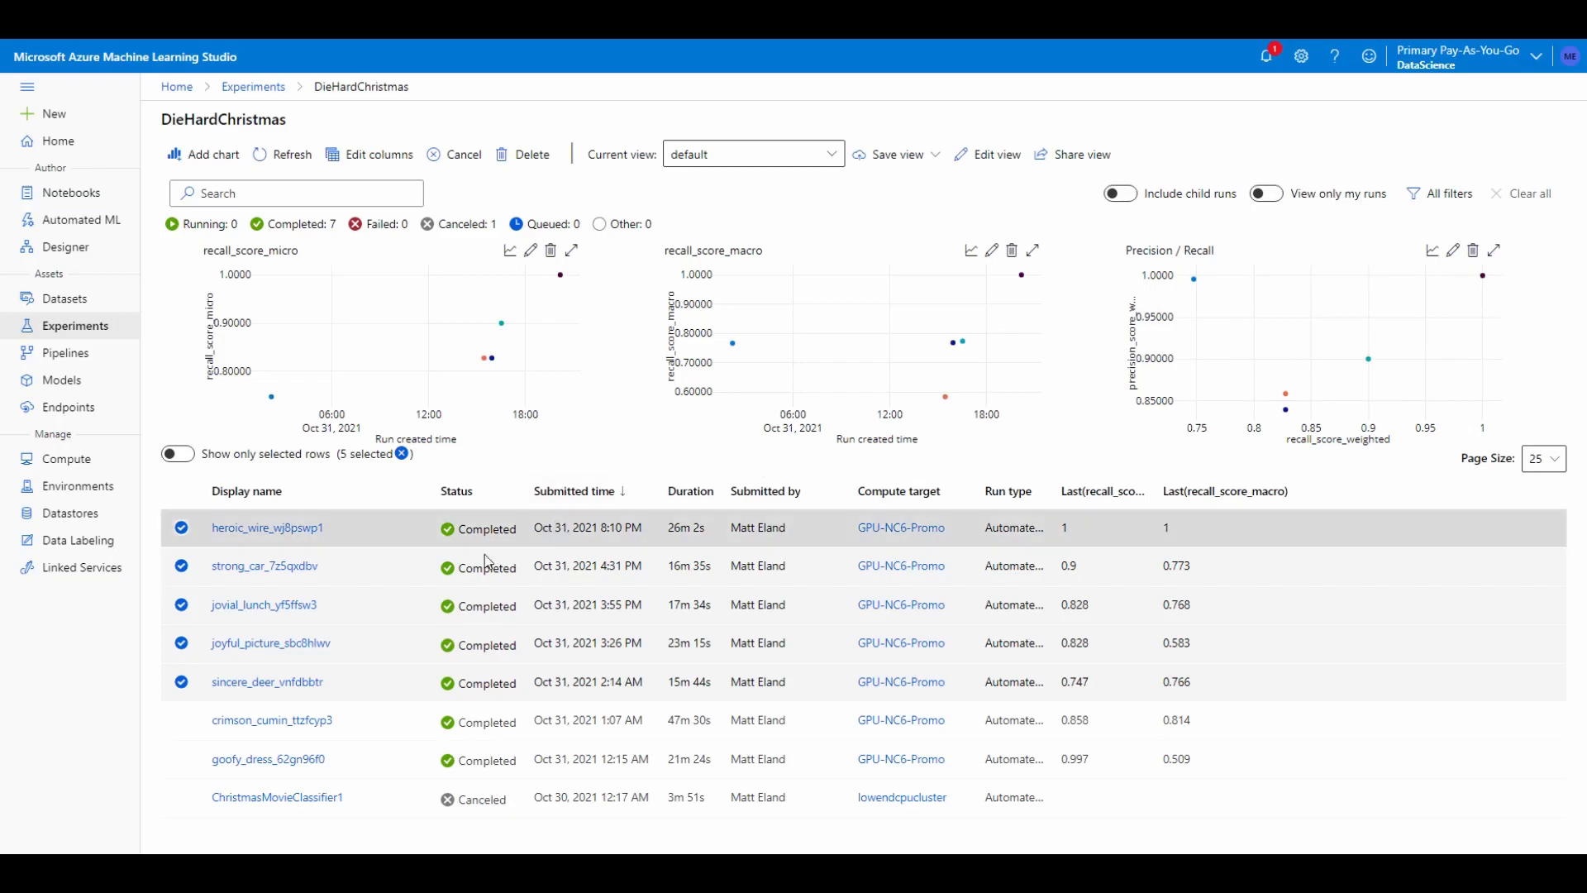
{"action": "left_click", "coordinate": [282, 542]}
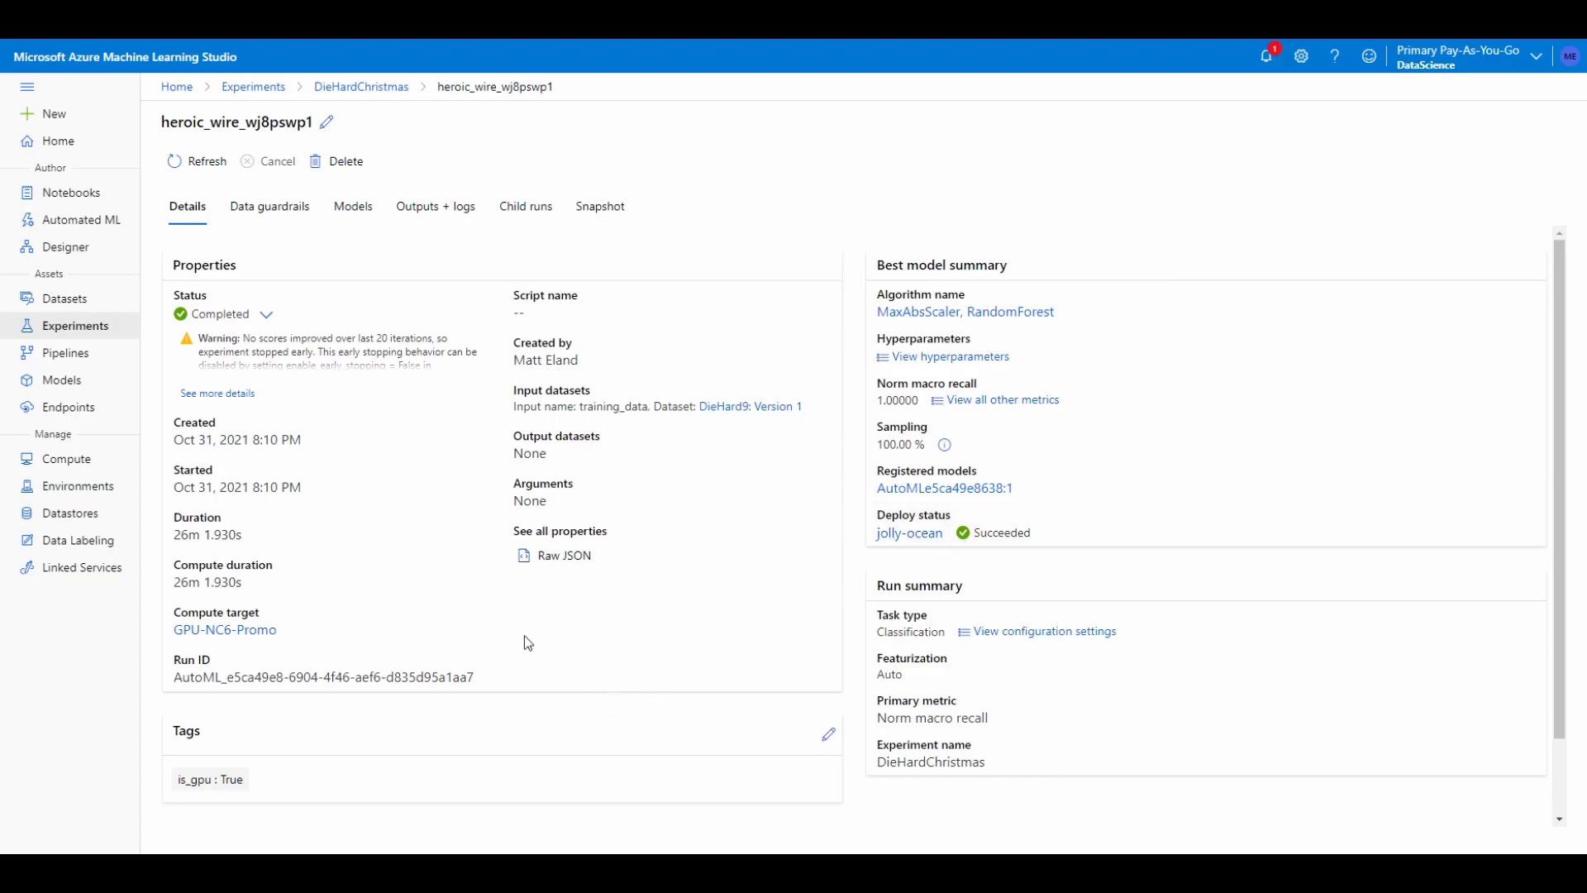
Open the best model of the run, MaxAbsScaler, RandomForest, and examine its metric charts through to the confusion matrix.
{"action": "left_click", "coordinate": [947, 323]}
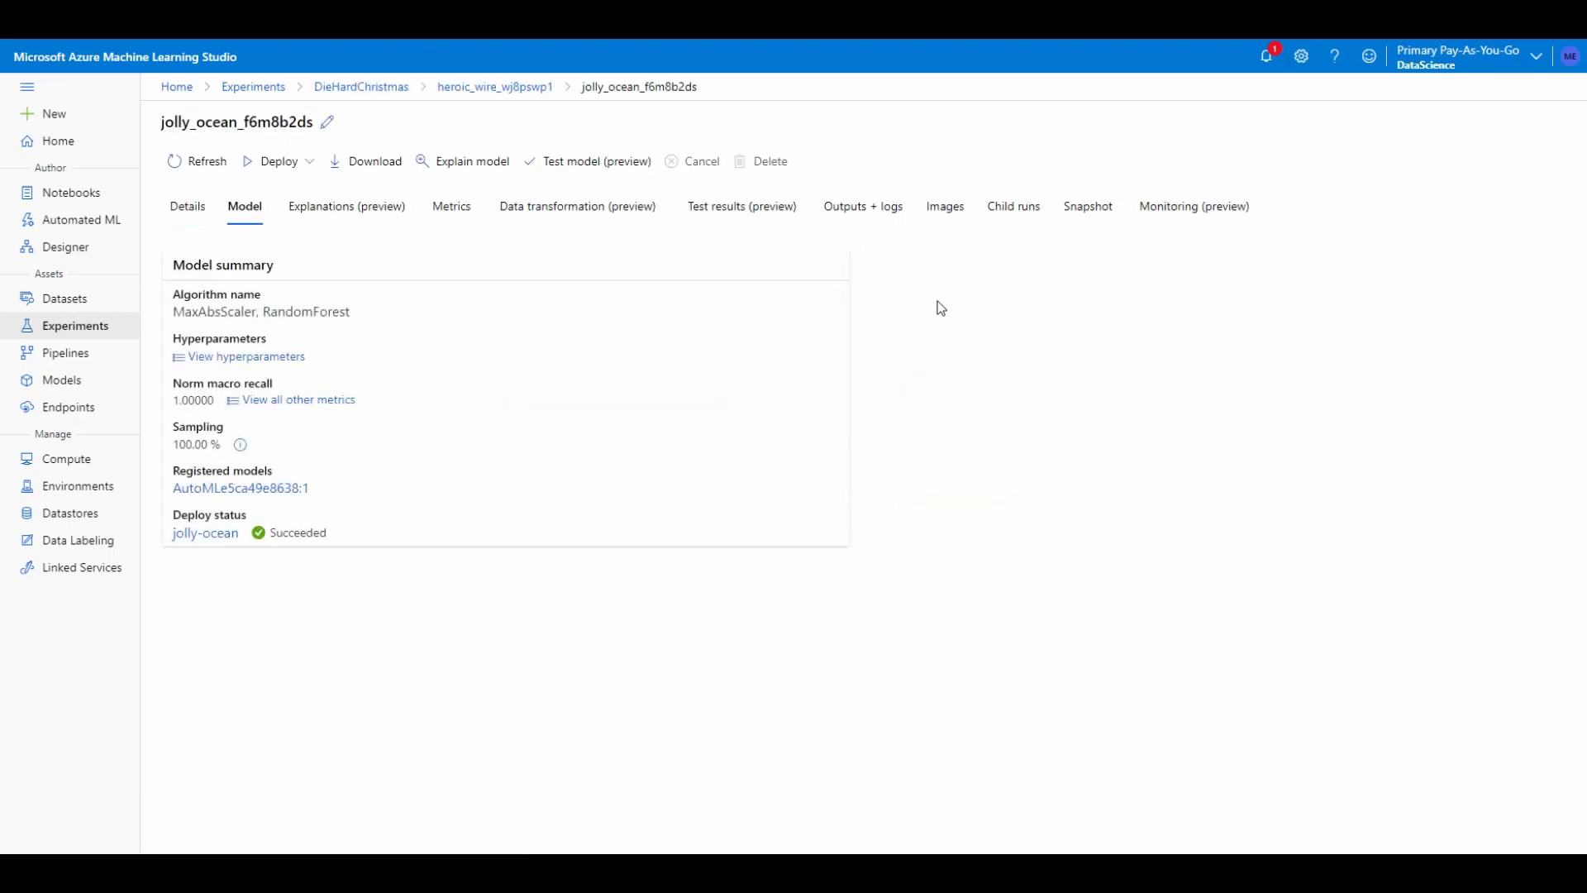
{"action": "left_click", "coordinate": [444, 215]}
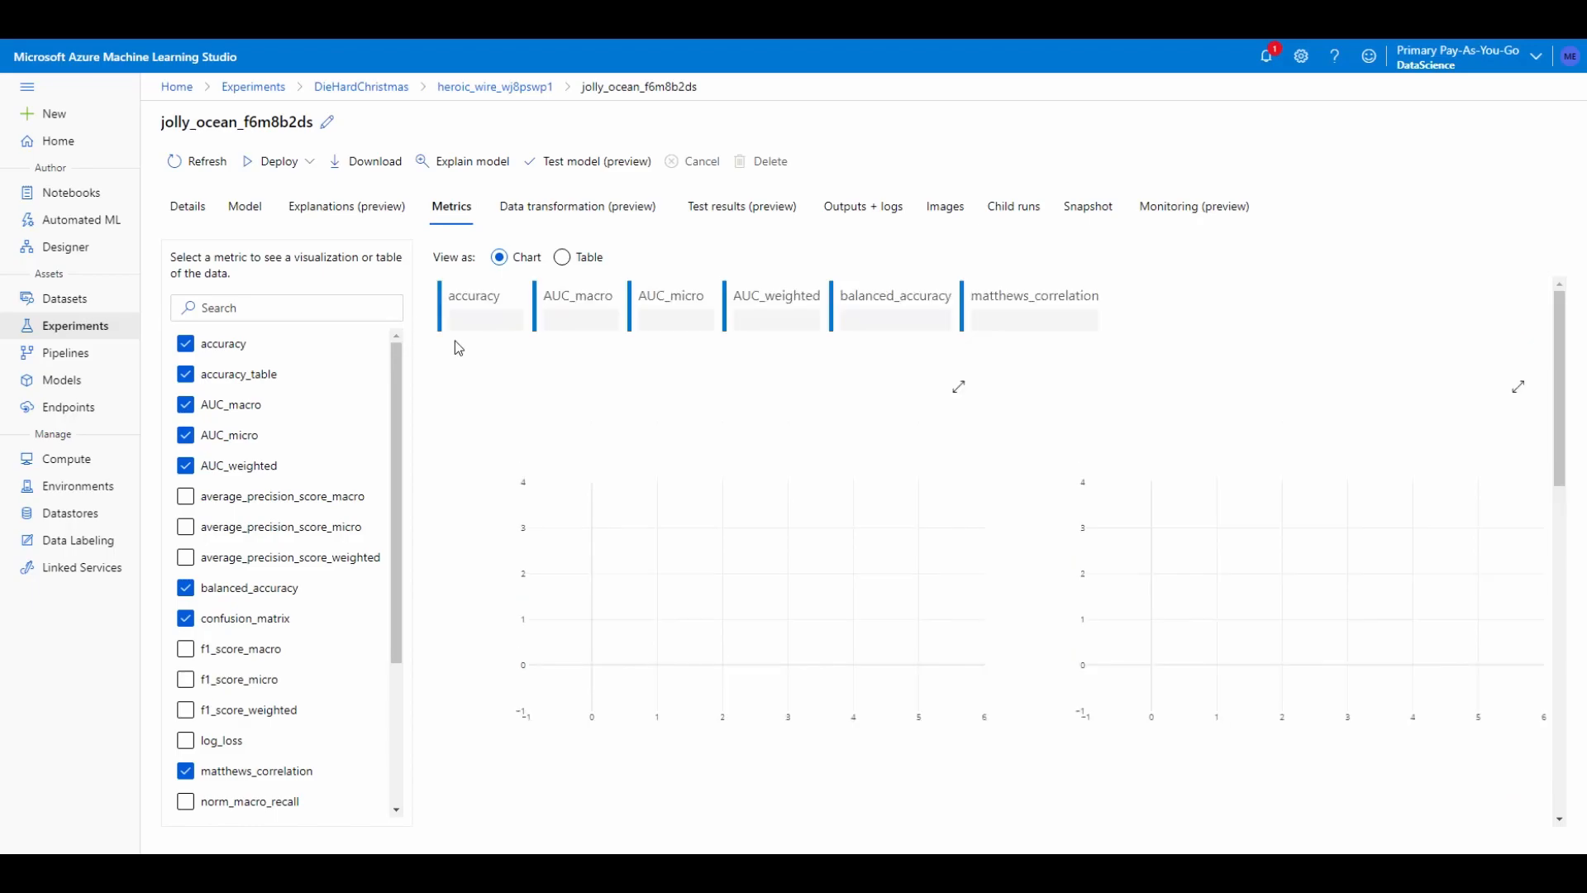
{"action": "scroll", "coordinate": [467, 516], "scroll_direction": "down", "scroll_amount": 1}
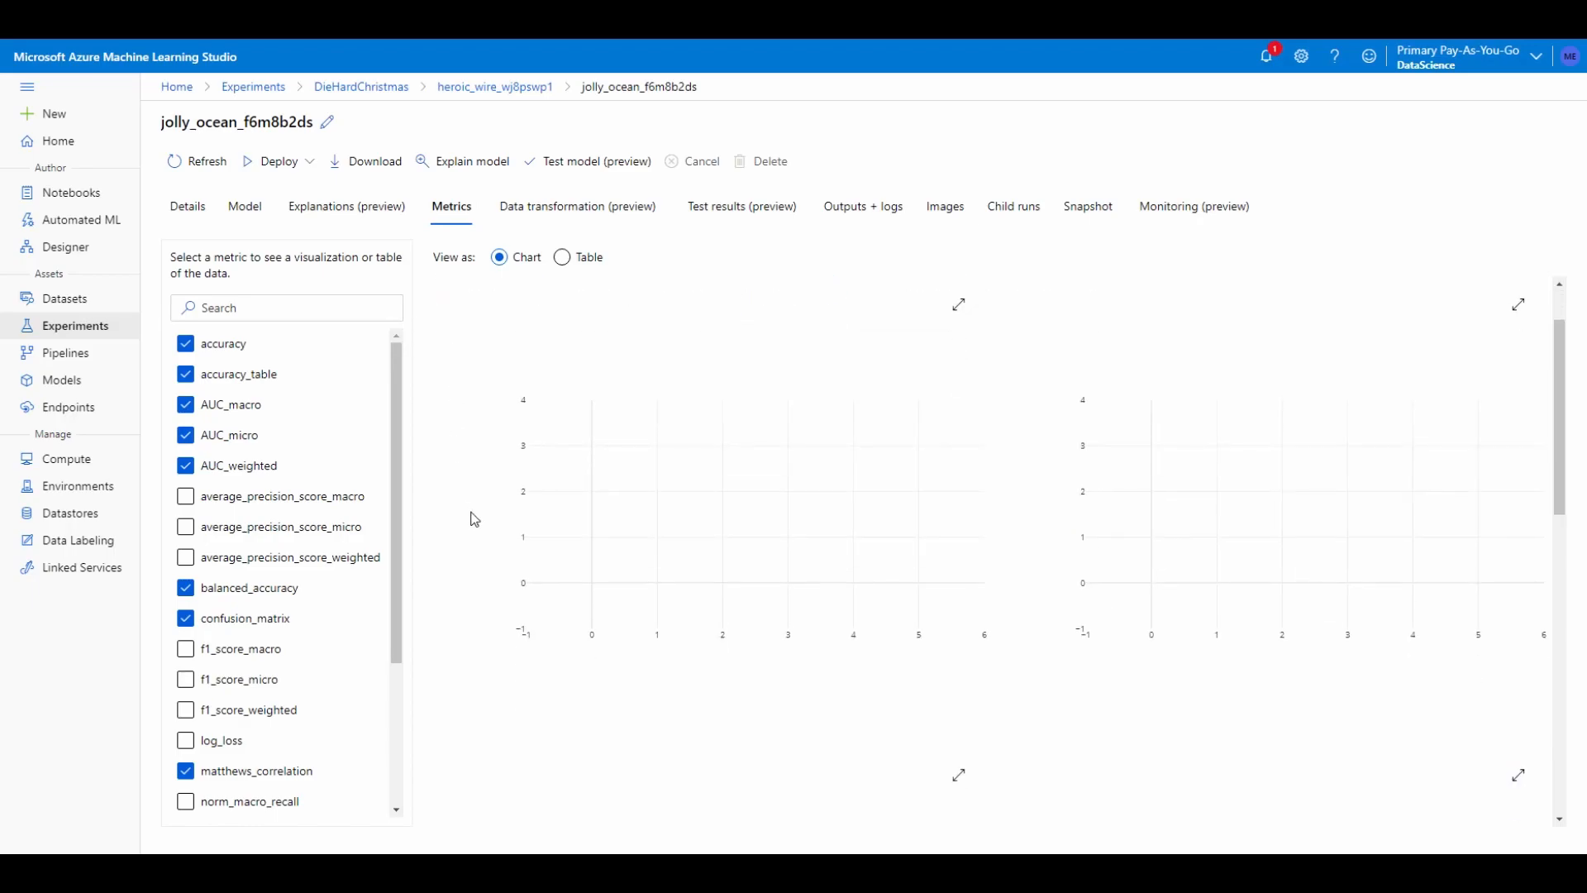
{"action": "scroll", "coordinate": [484, 479], "scroll_direction": "down", "scroll_amount": 3}
{"action": "scroll", "coordinate": [481, 495], "scroll_direction": "down", "scroll_amount": 6}
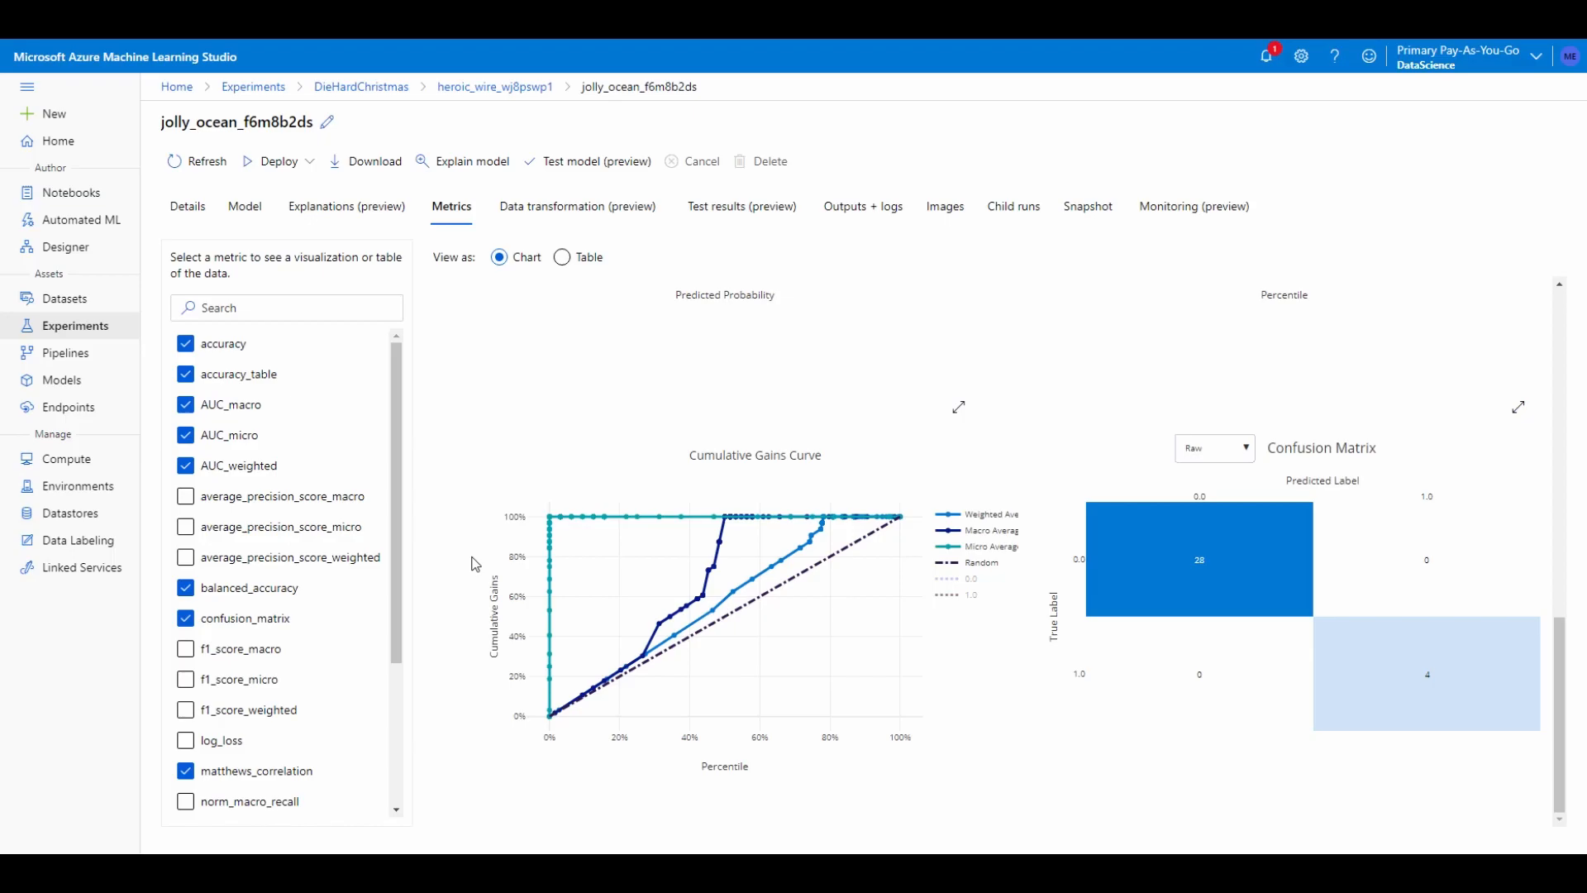
{"action": "scroll", "coordinate": [475, 564], "scroll_direction": "up", "scroll_amount": 15}
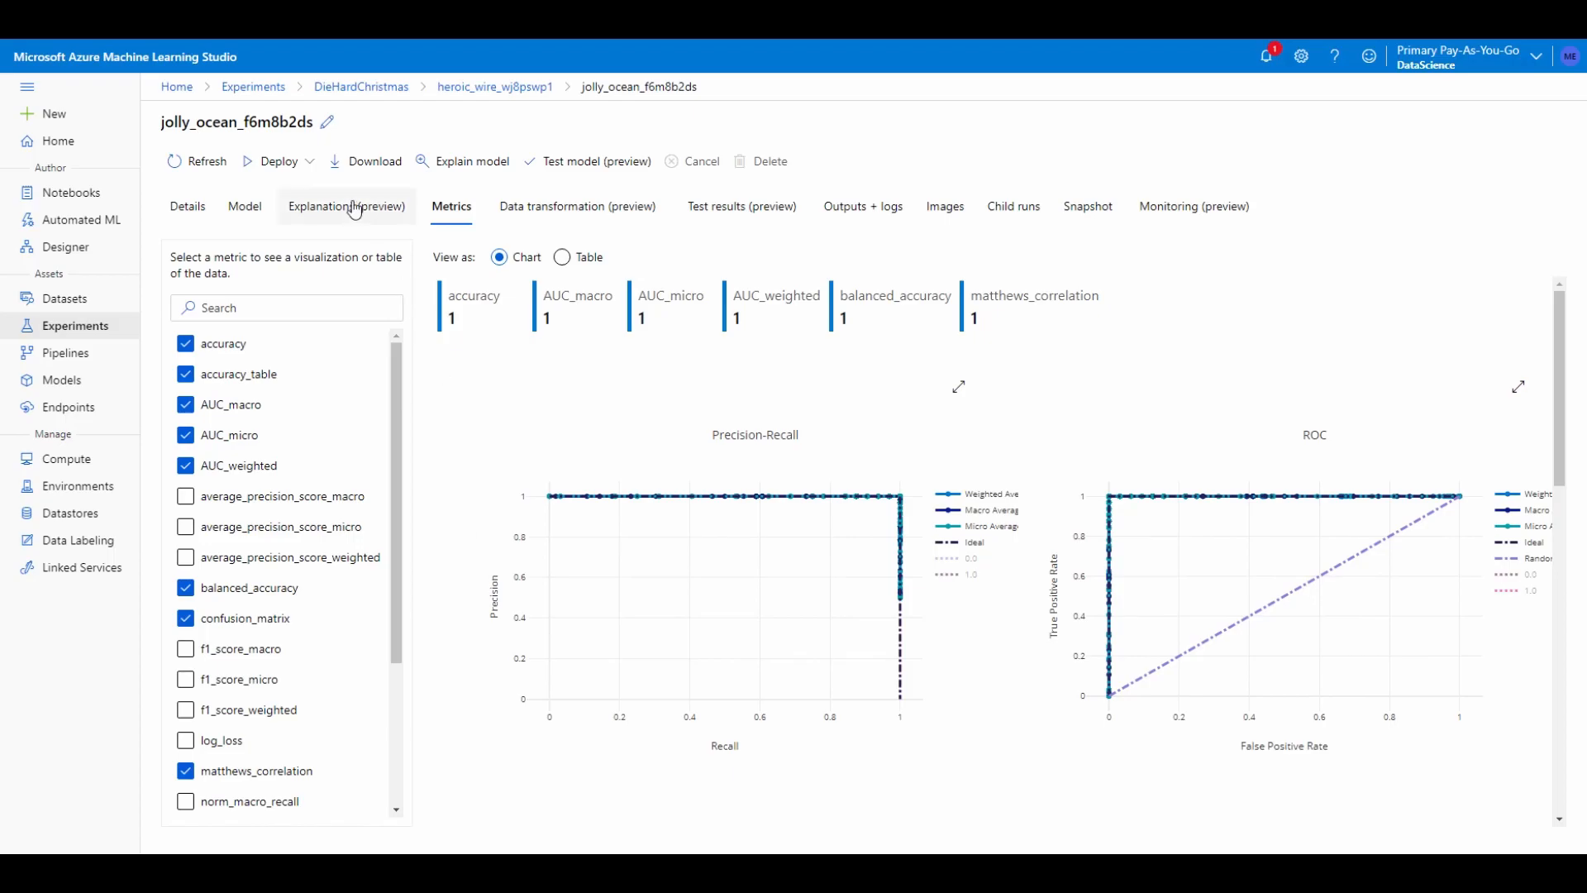
Show the top 8 features in the model's aggregate feature importance explanation and set the chart type to Box.
{"action": "left_click", "coordinate": [323, 217]}
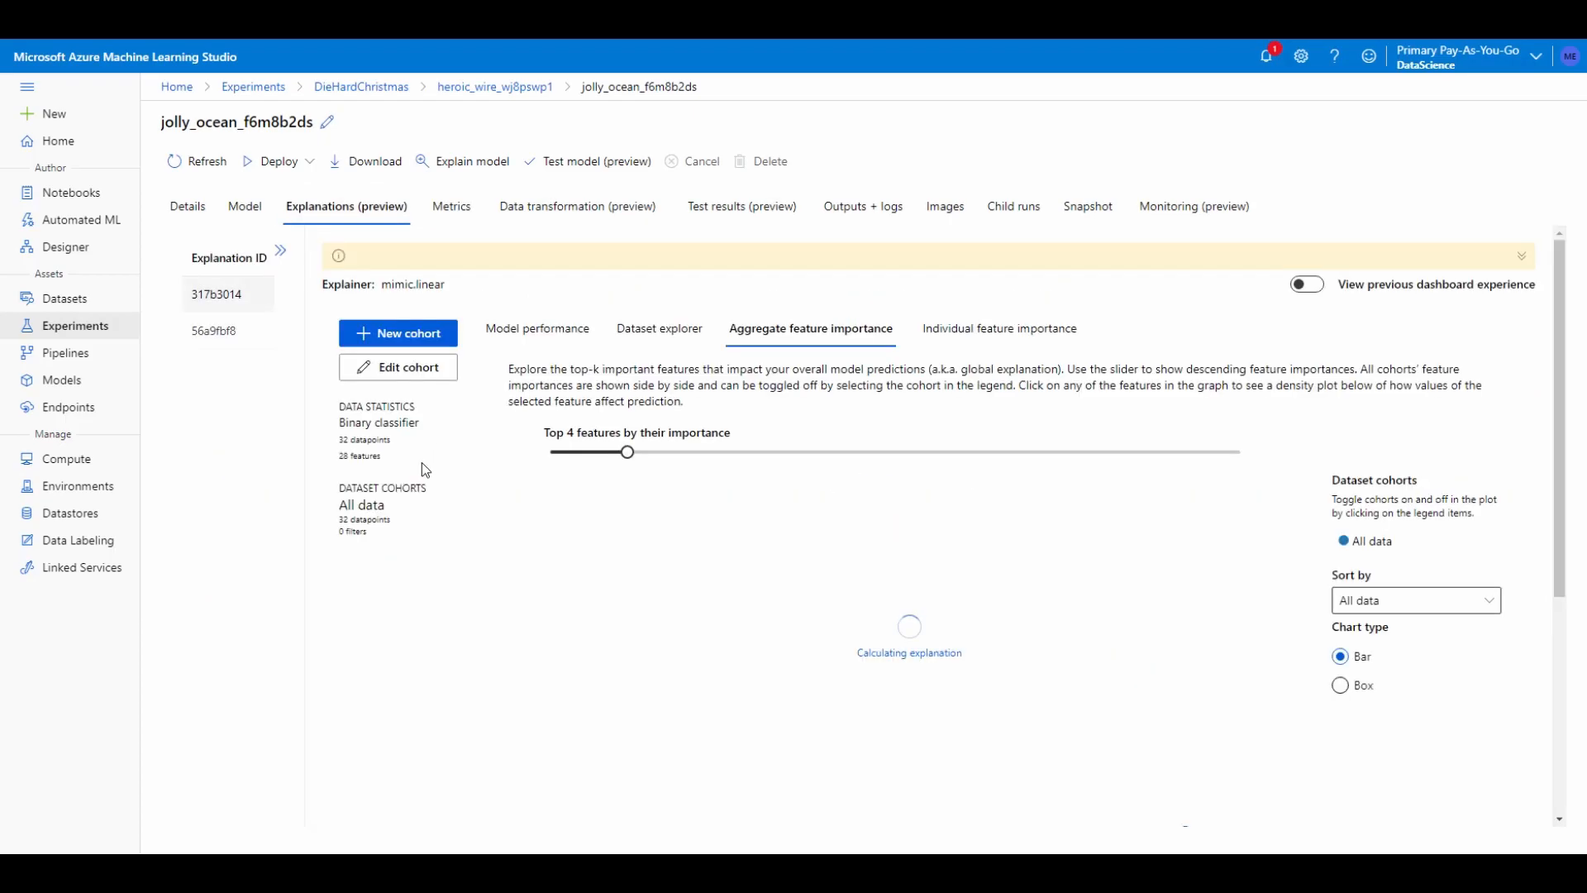
{"action": "scroll", "coordinate": [465, 641], "scroll_direction": "down", "scroll_amount": 2}
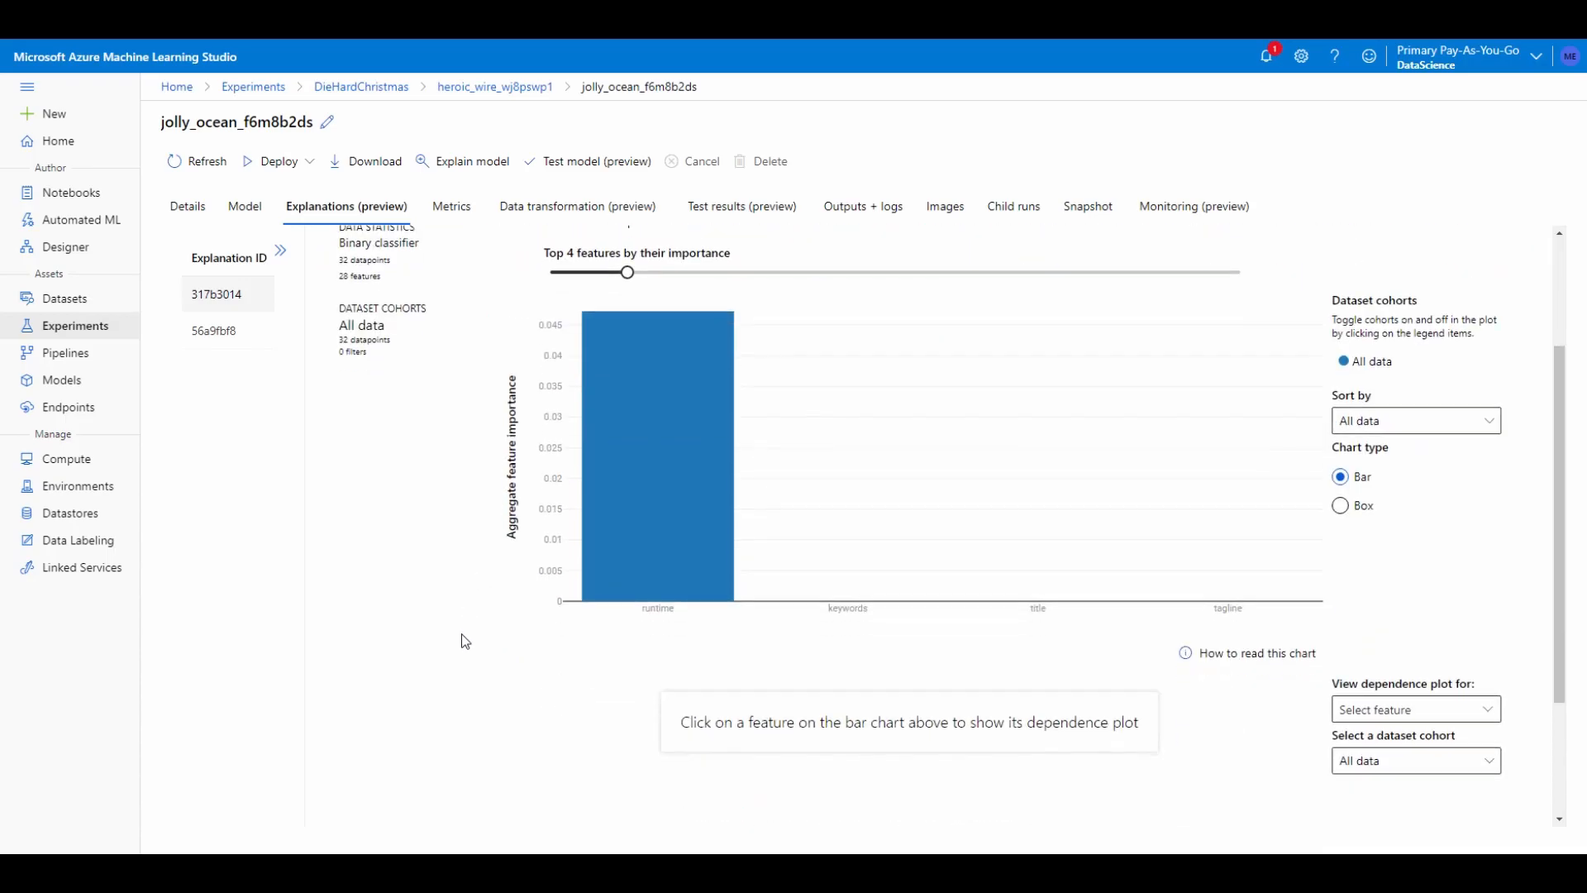
{"action": "scroll", "coordinate": [465, 641], "scroll_direction": "up", "scroll_amount": 1}
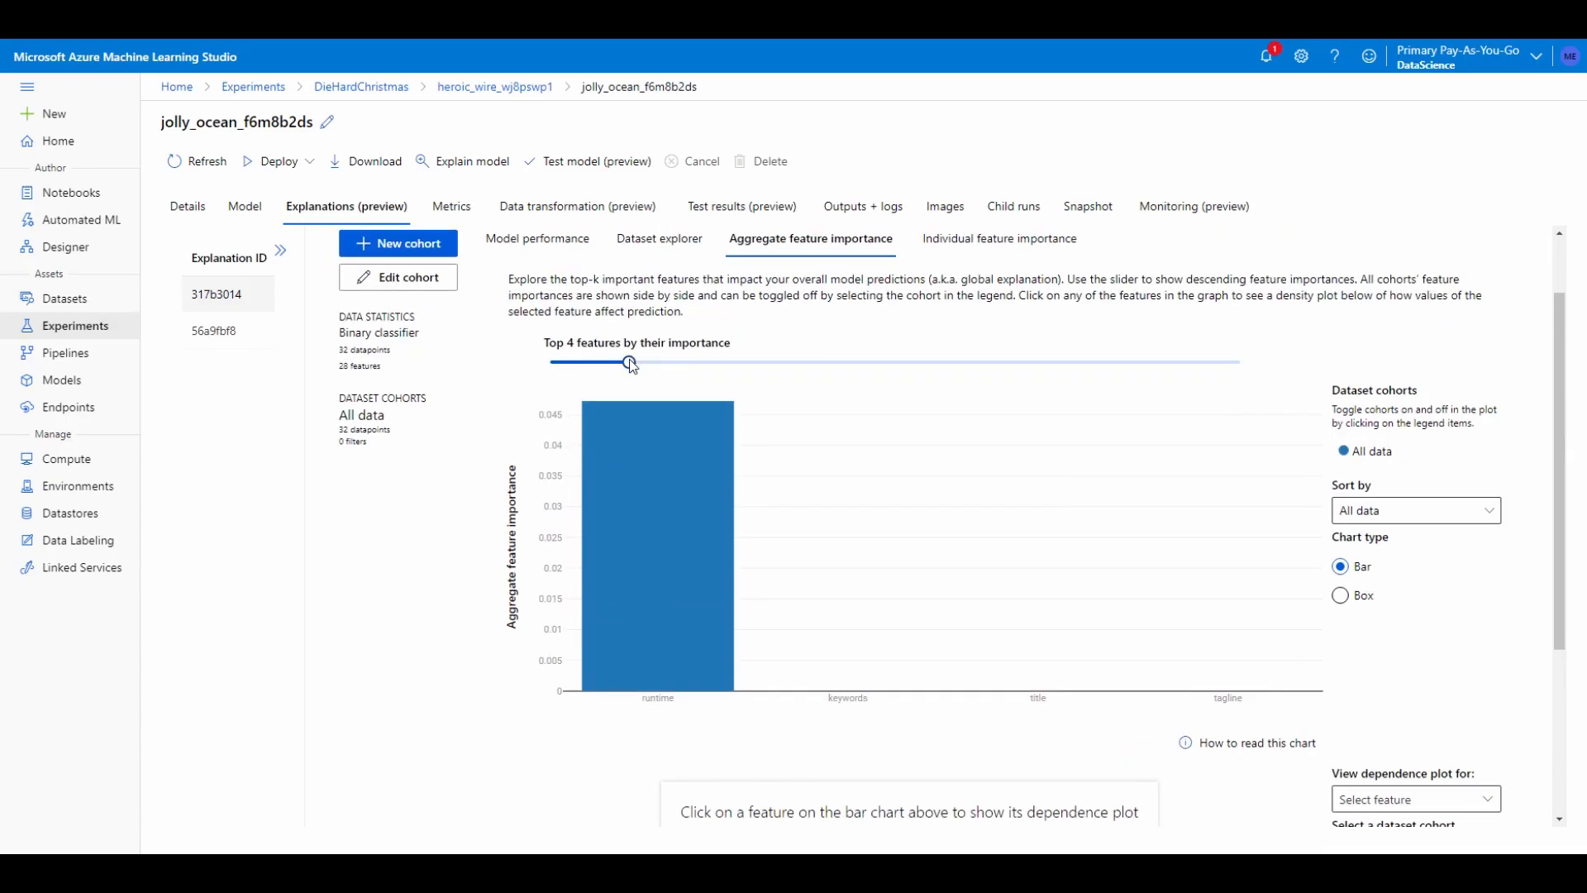
{"action": "left_click_drag", "start_coordinate": [628, 362], "coordinate": [729, 362]}
{"action": "scroll", "coordinate": [817, 459], "scroll_direction": "down", "scroll_amount": 3}
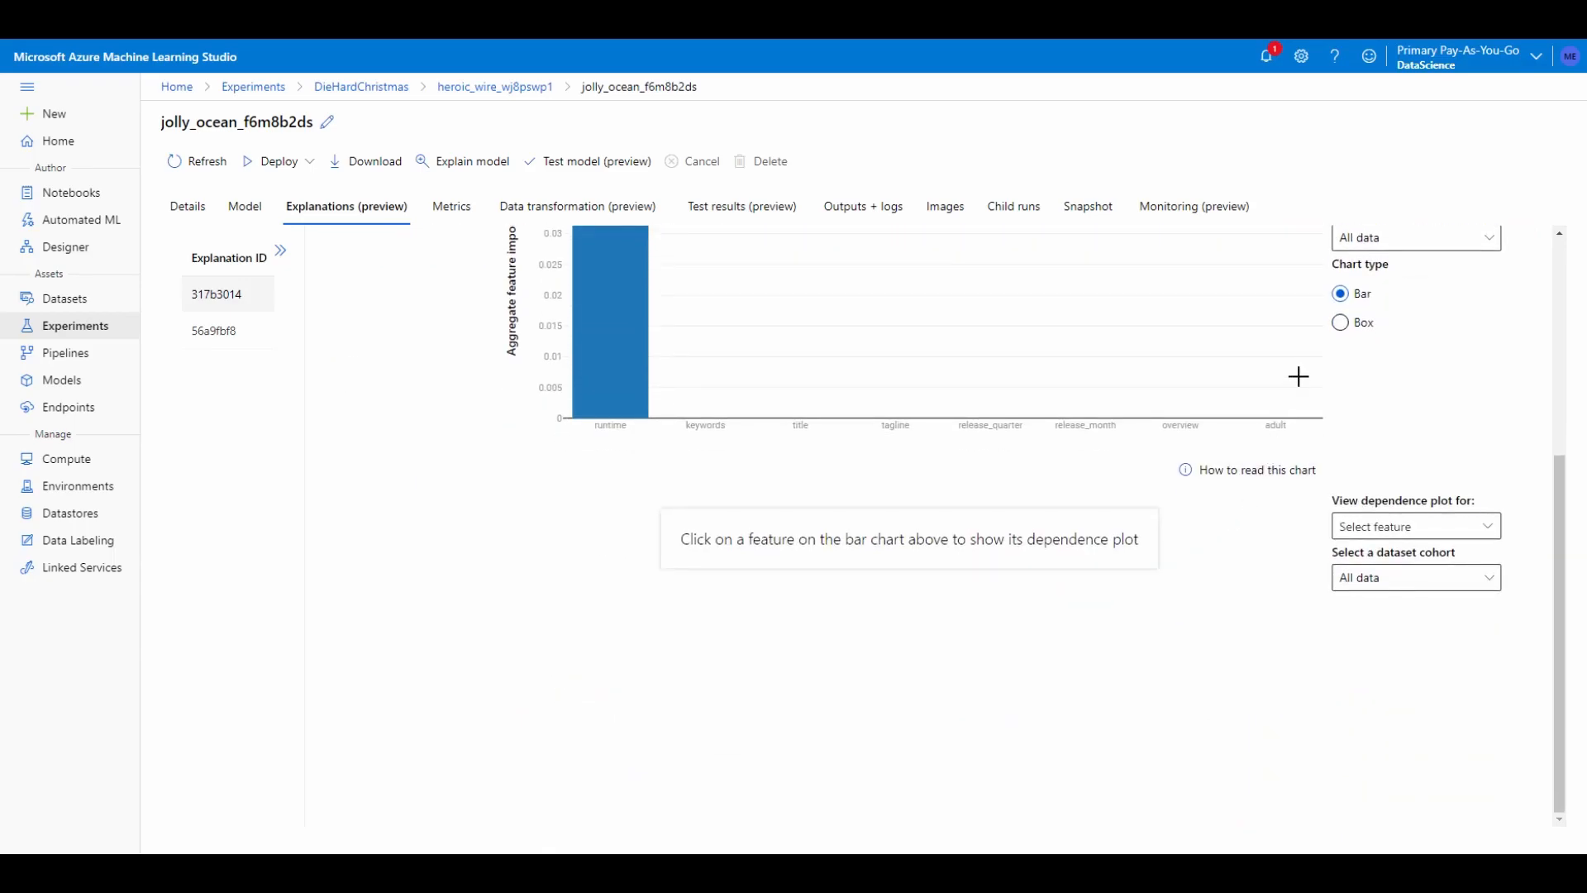
{"action": "left_click", "coordinate": [1349, 332]}
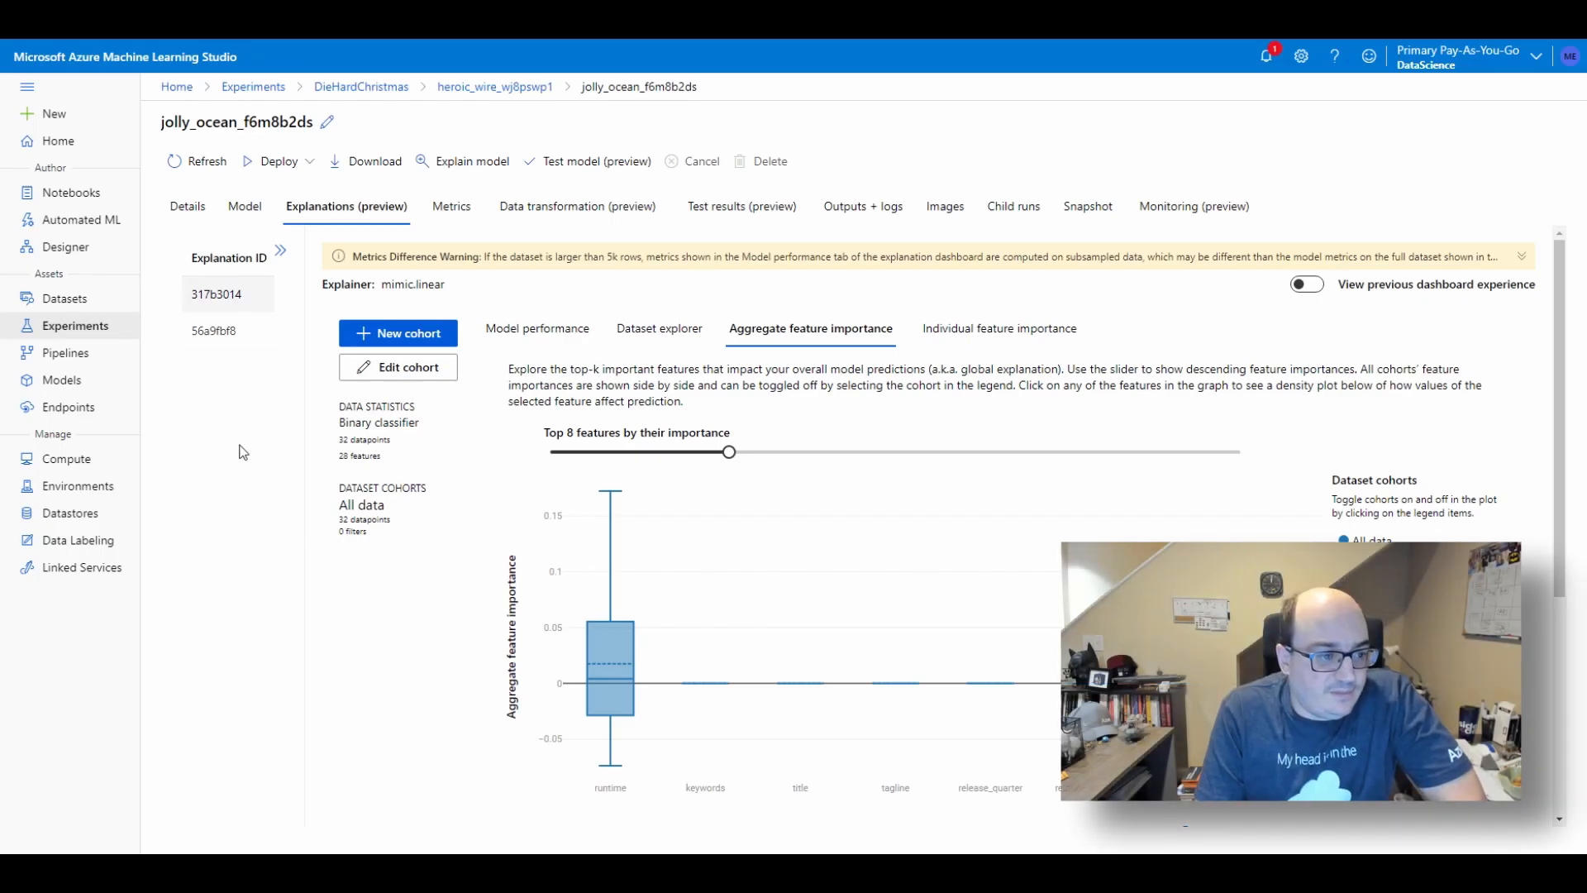
Open the ChristmasMovieClassification pipeline draft in the Designer and examine its module graph.
{"action": "left_click", "coordinate": [83, 247]}
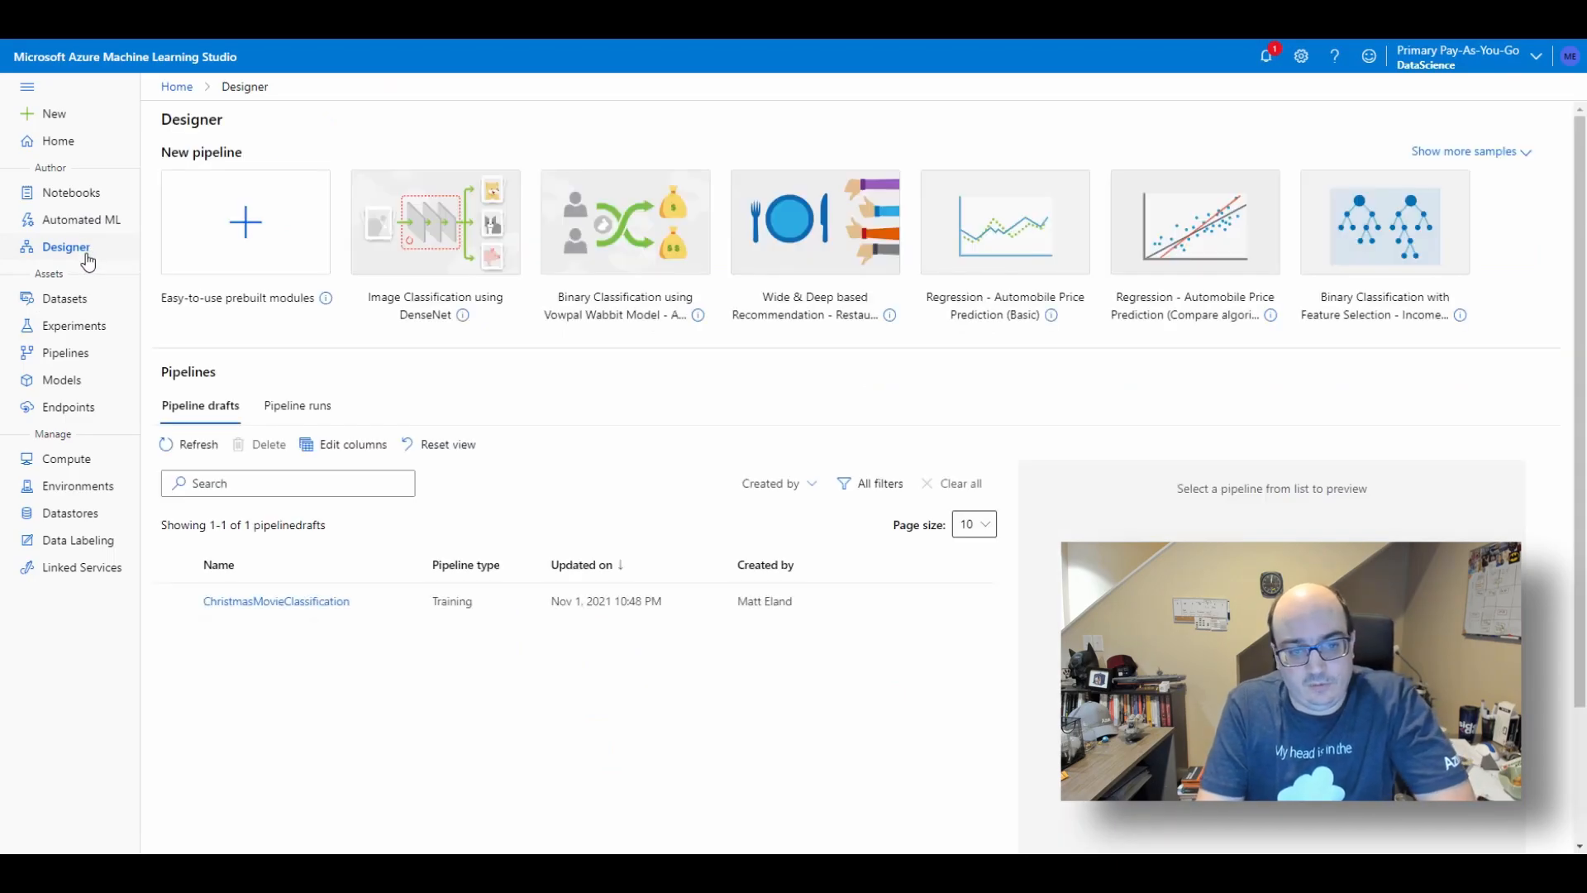
{"action": "left_click", "coordinate": [282, 606]}
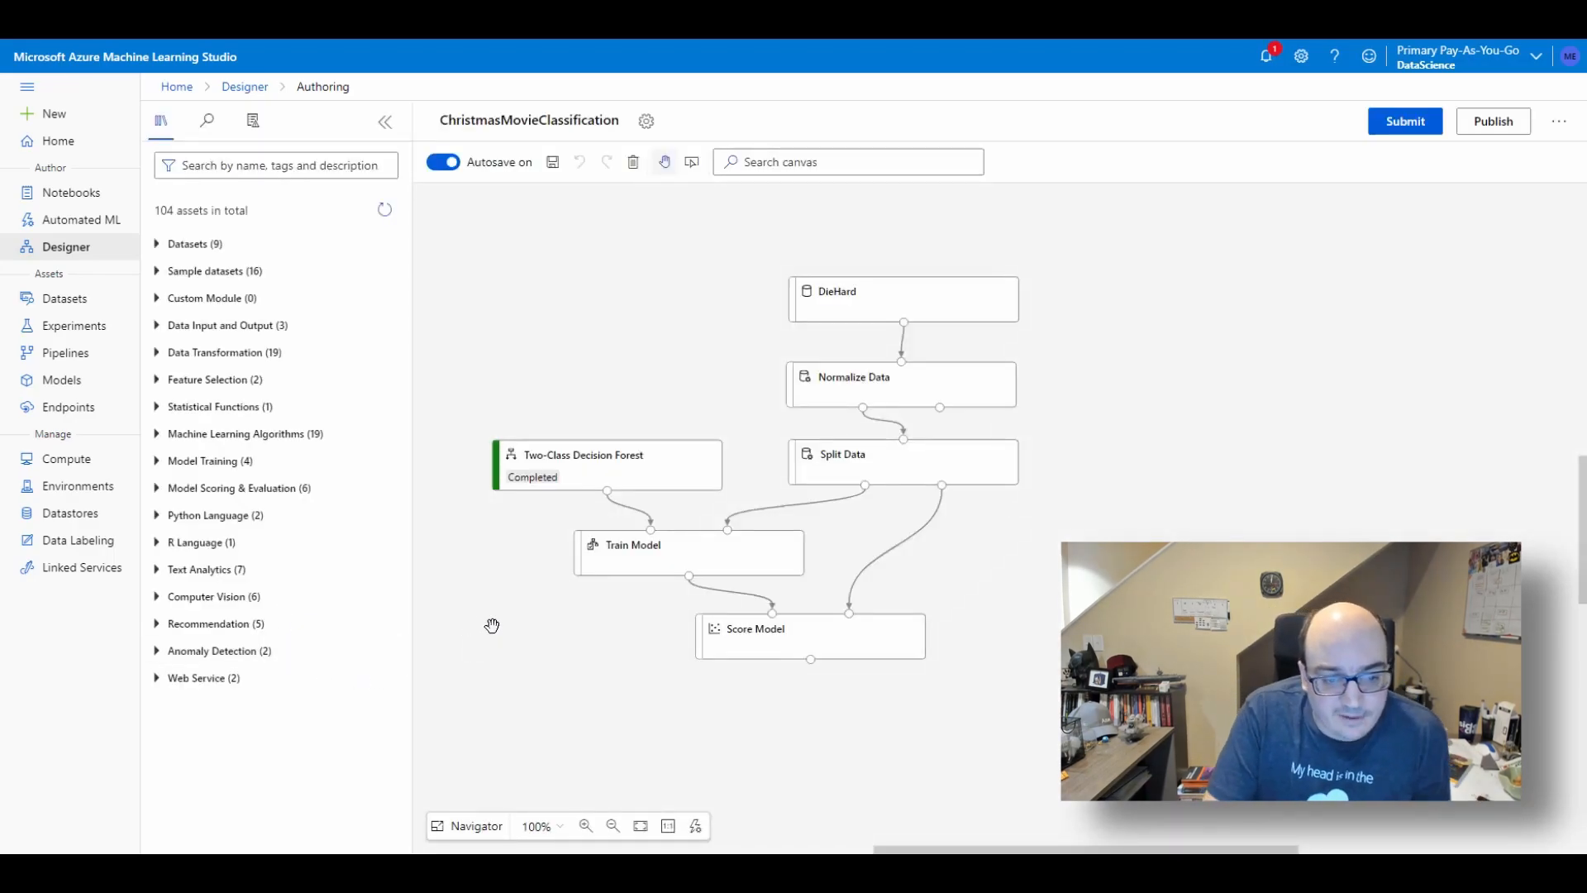
{"action": "left_click_drag", "start_coordinate": [539, 651], "coordinate": [609, 634]}
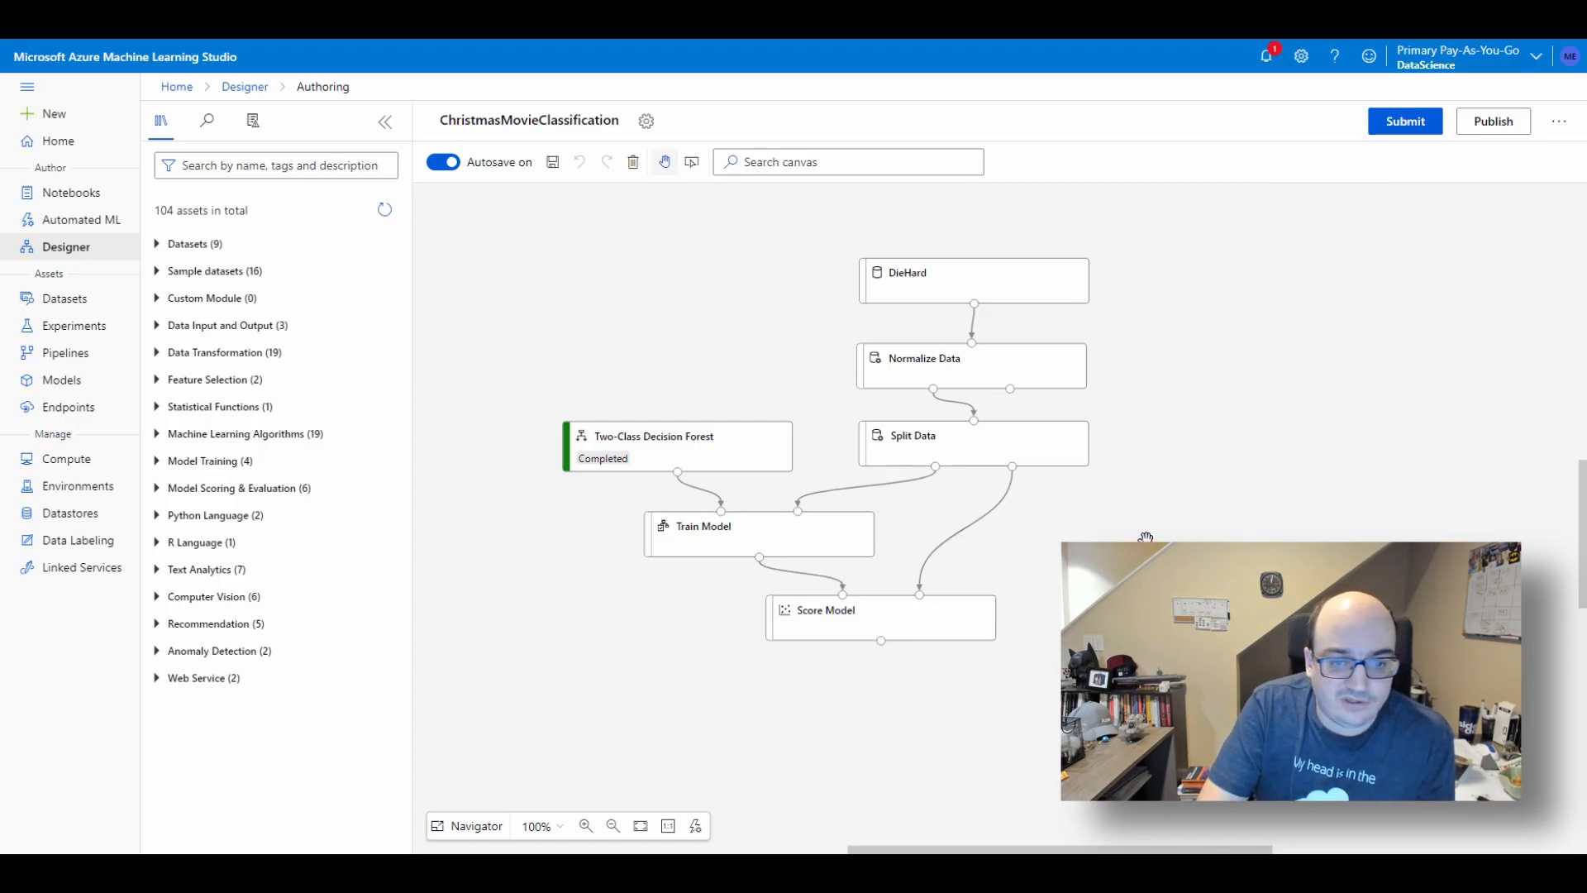
{"action": "left_click_drag", "start_coordinate": [892, 703], "coordinate": [926, 709]}
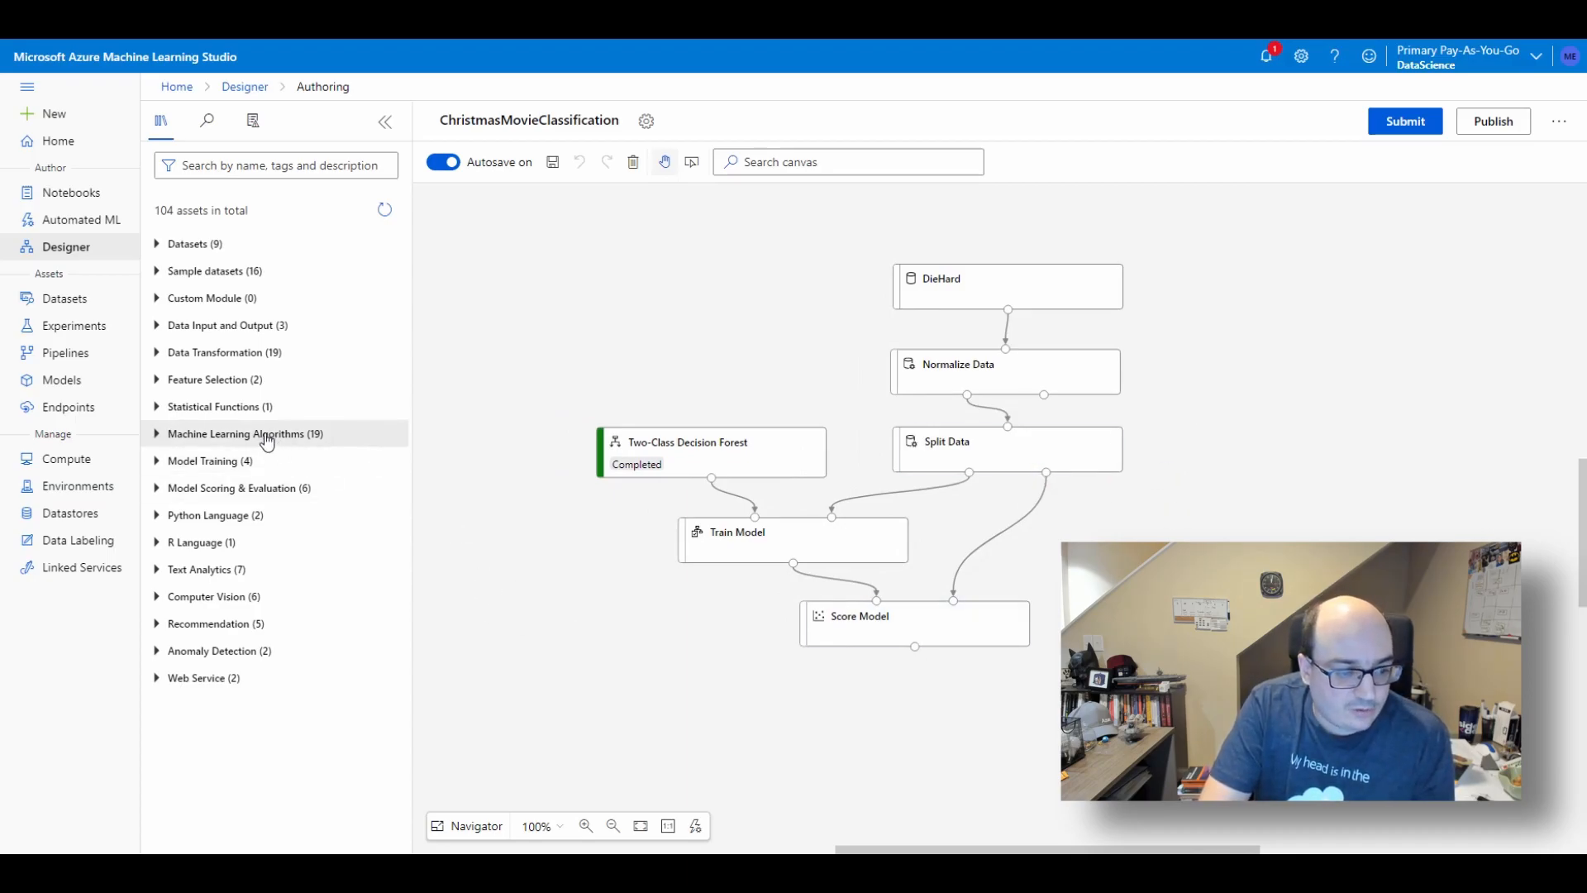
Browse the regression, clustering and classification modules among the Machine Learning Algorithms assets.
{"action": "left_click", "coordinate": [164, 438]}
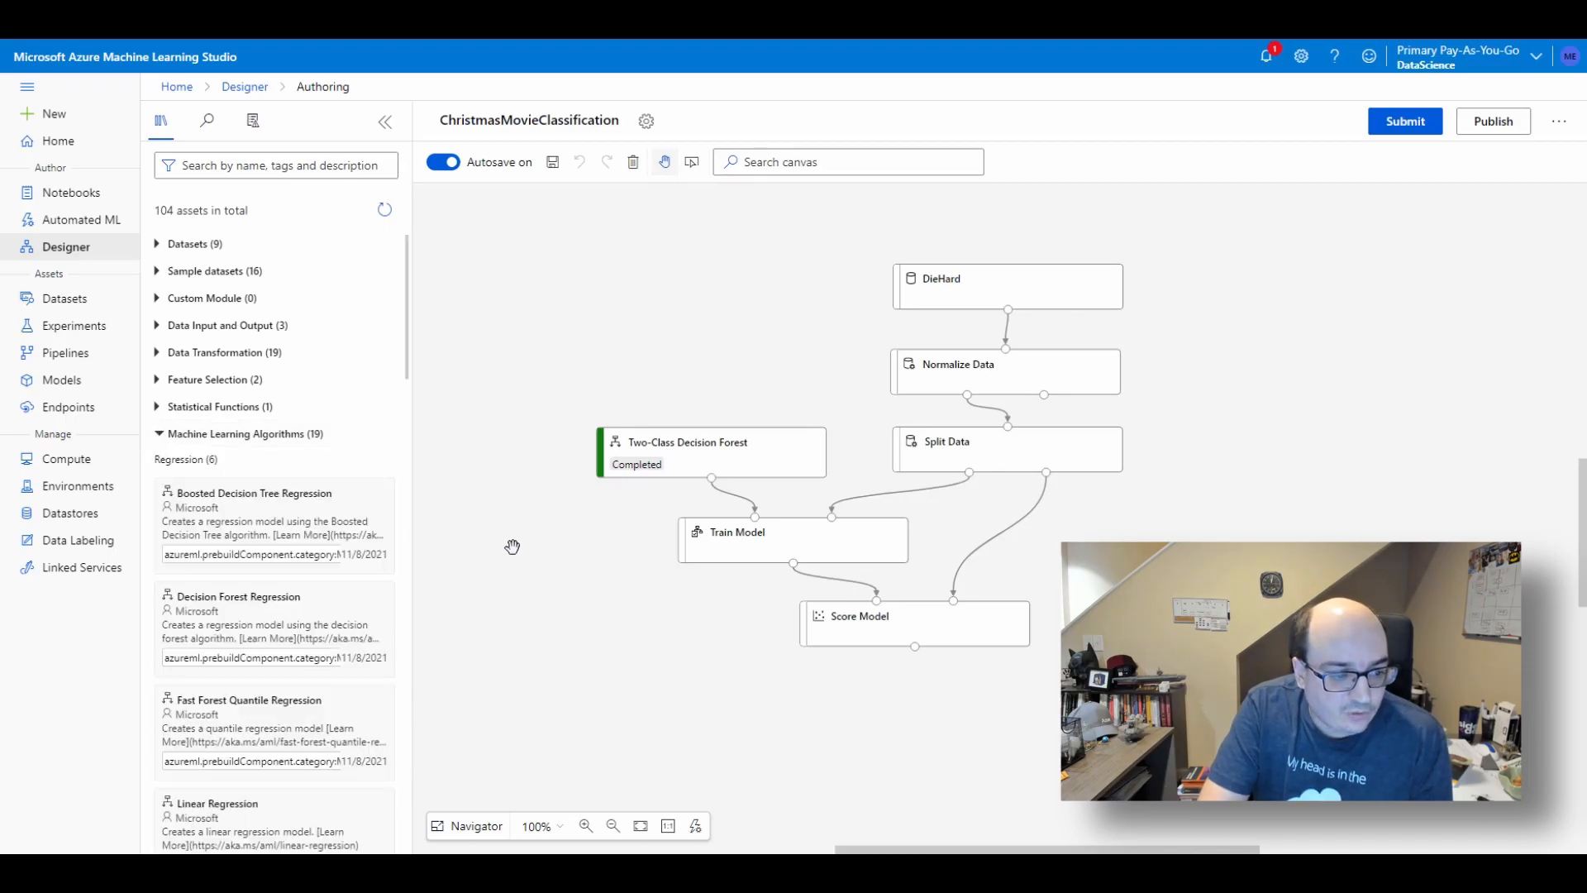
{"action": "scroll", "coordinate": [347, 620], "scroll_direction": "down", "scroll_amount": 5}
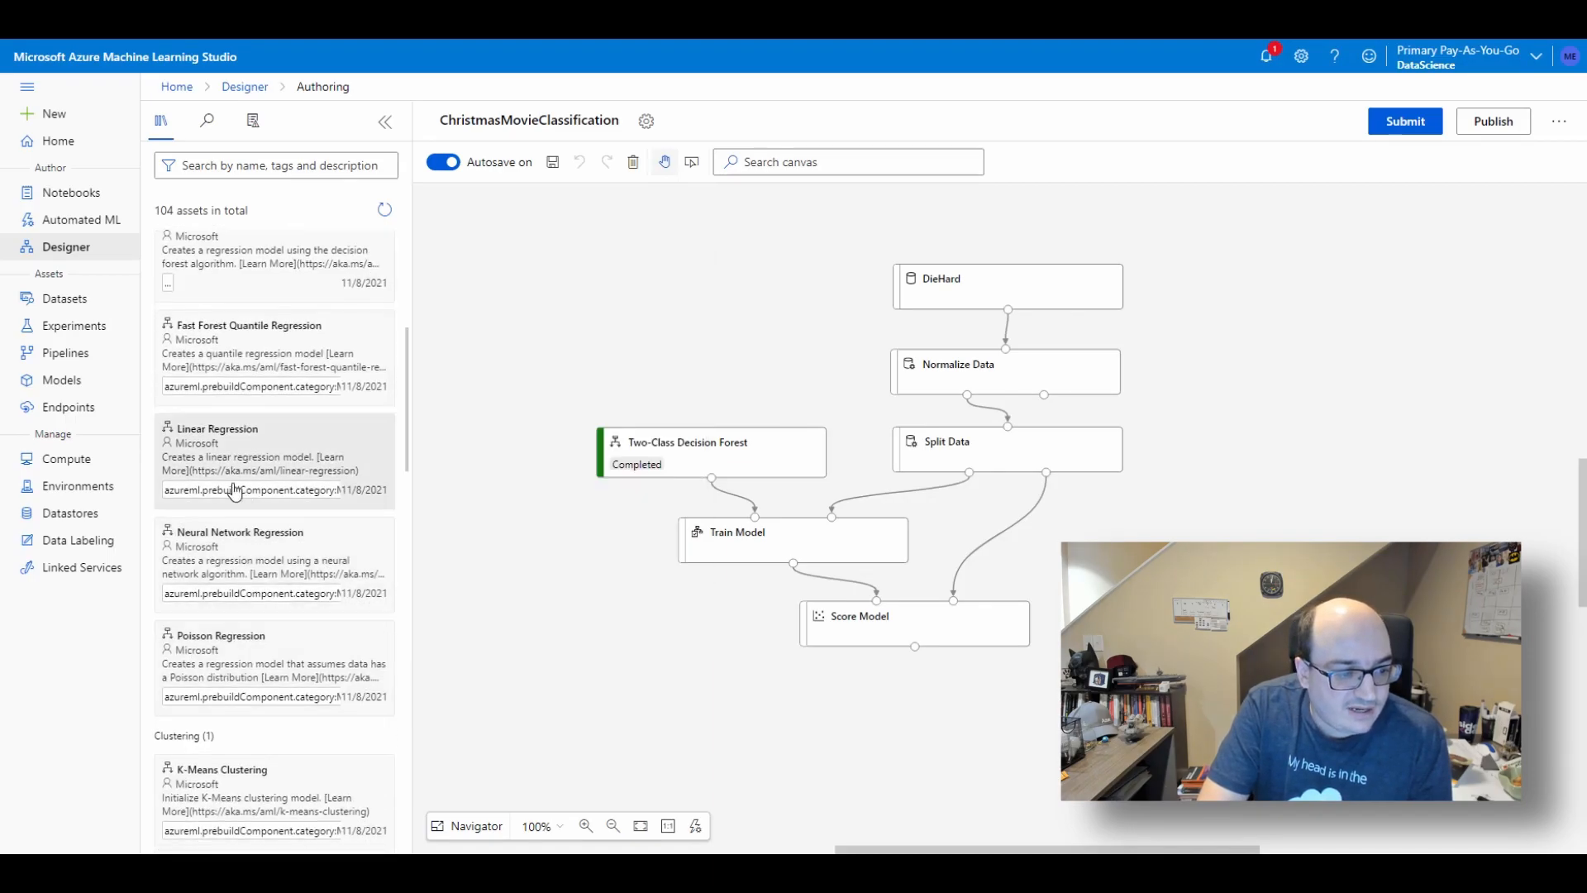
{"action": "mouse_move", "coordinate": [229, 467]}
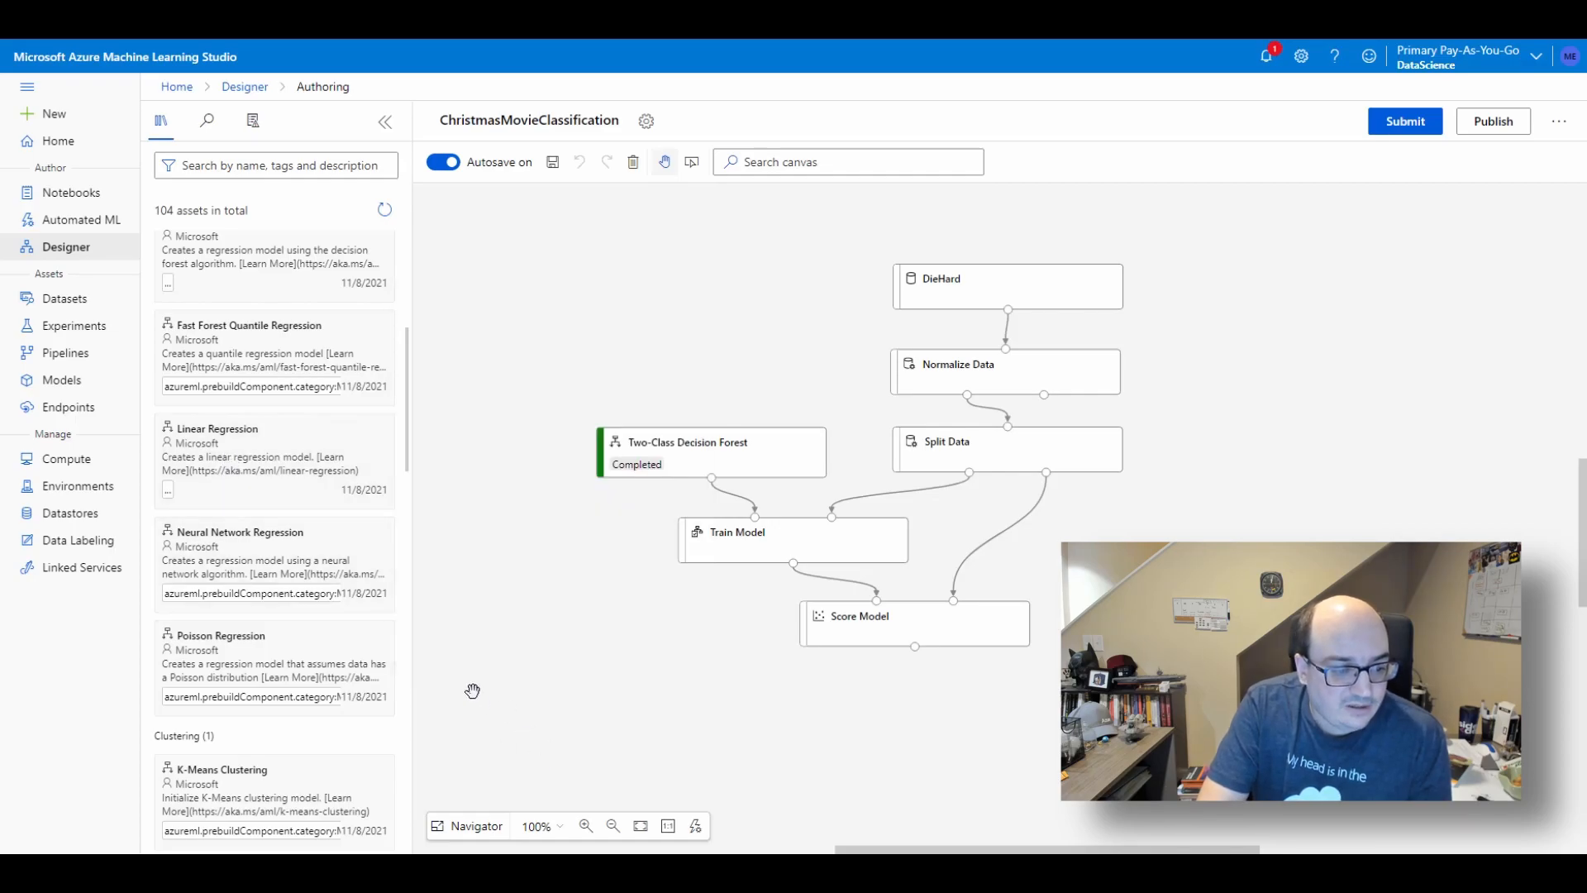
{"action": "scroll", "coordinate": [343, 701], "scroll_direction": "down", "scroll_amount": 6}
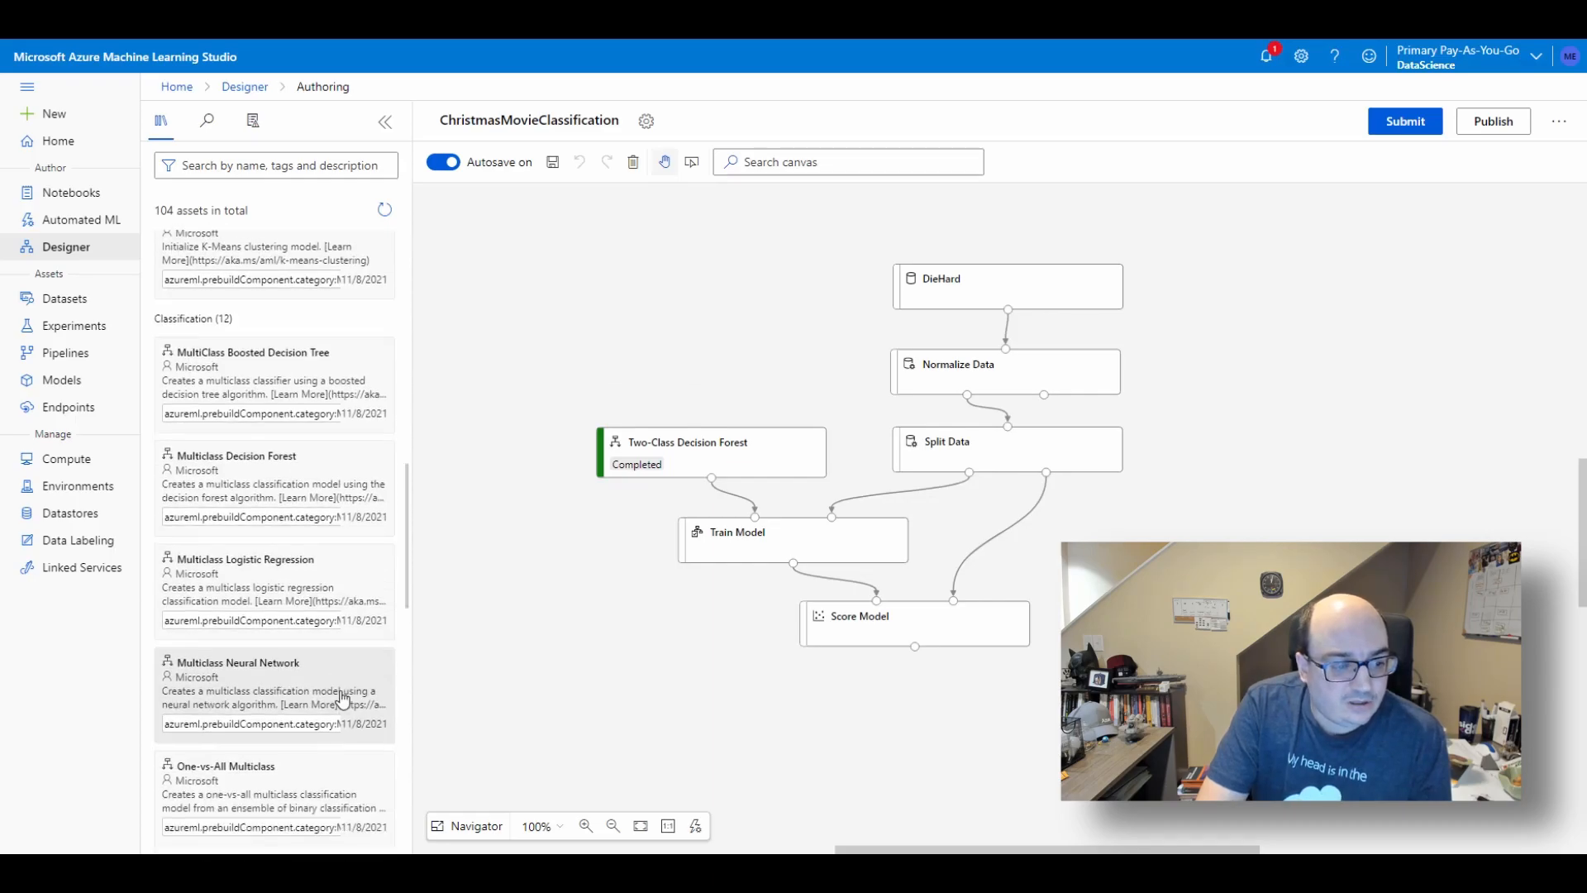
{"action": "scroll", "coordinate": [343, 701], "scroll_direction": "down", "scroll_amount": 10}
{"action": "scroll", "coordinate": [342, 727], "scroll_direction": "down", "scroll_amount": 1}
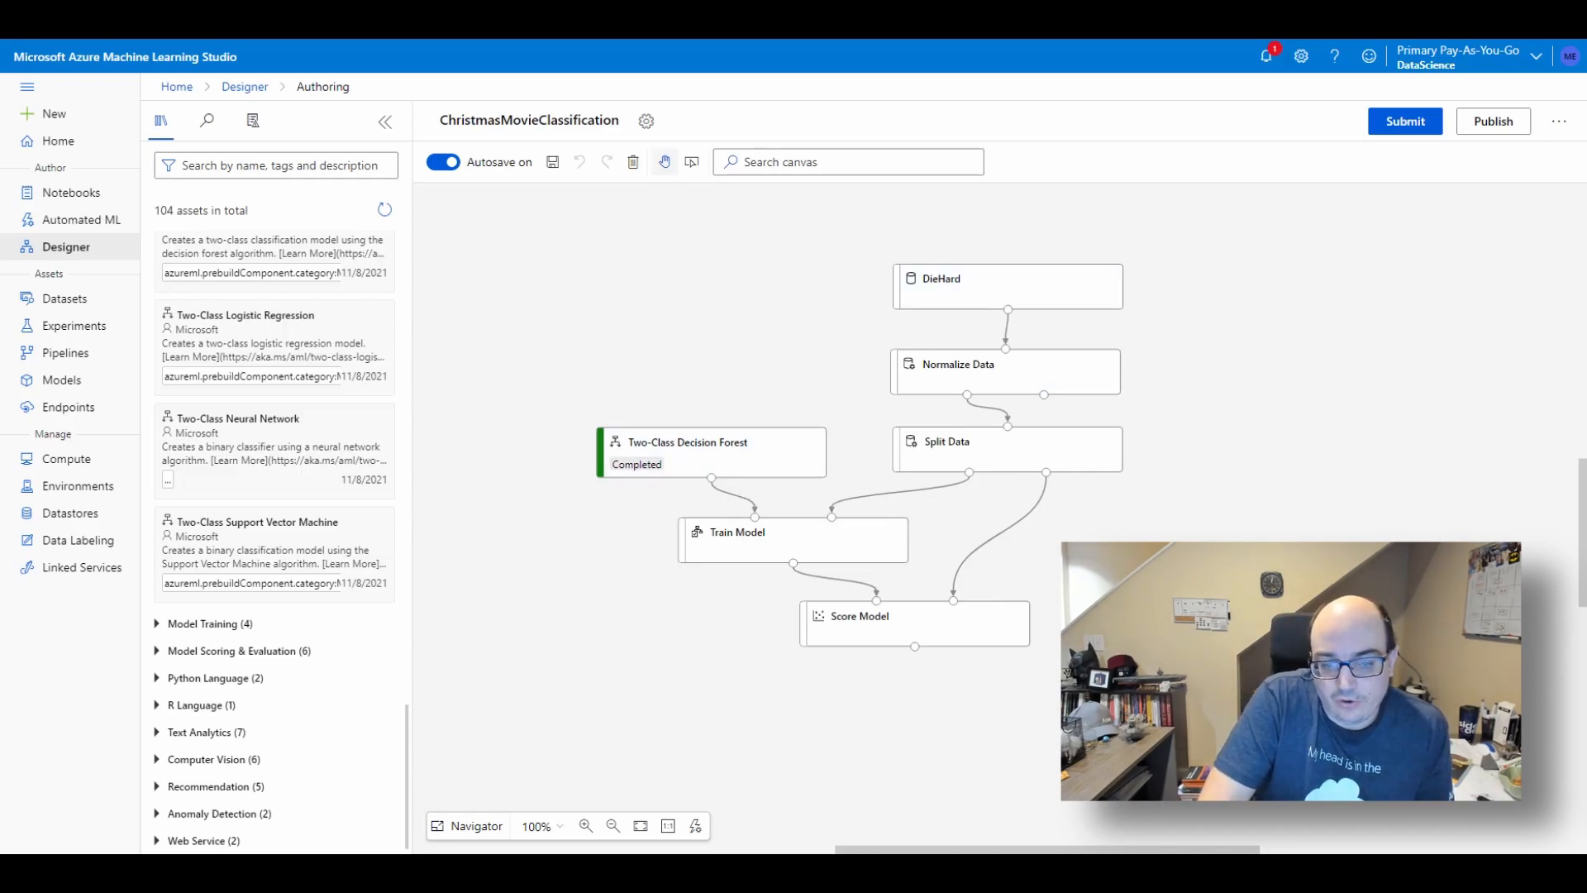
Examine the script and model modules offered under the Python Language and R Language asset categories.
{"action": "left_click", "coordinate": [231, 690]}
{"action": "scroll", "coordinate": [319, 744], "scroll_direction": "down", "scroll_amount": 3}
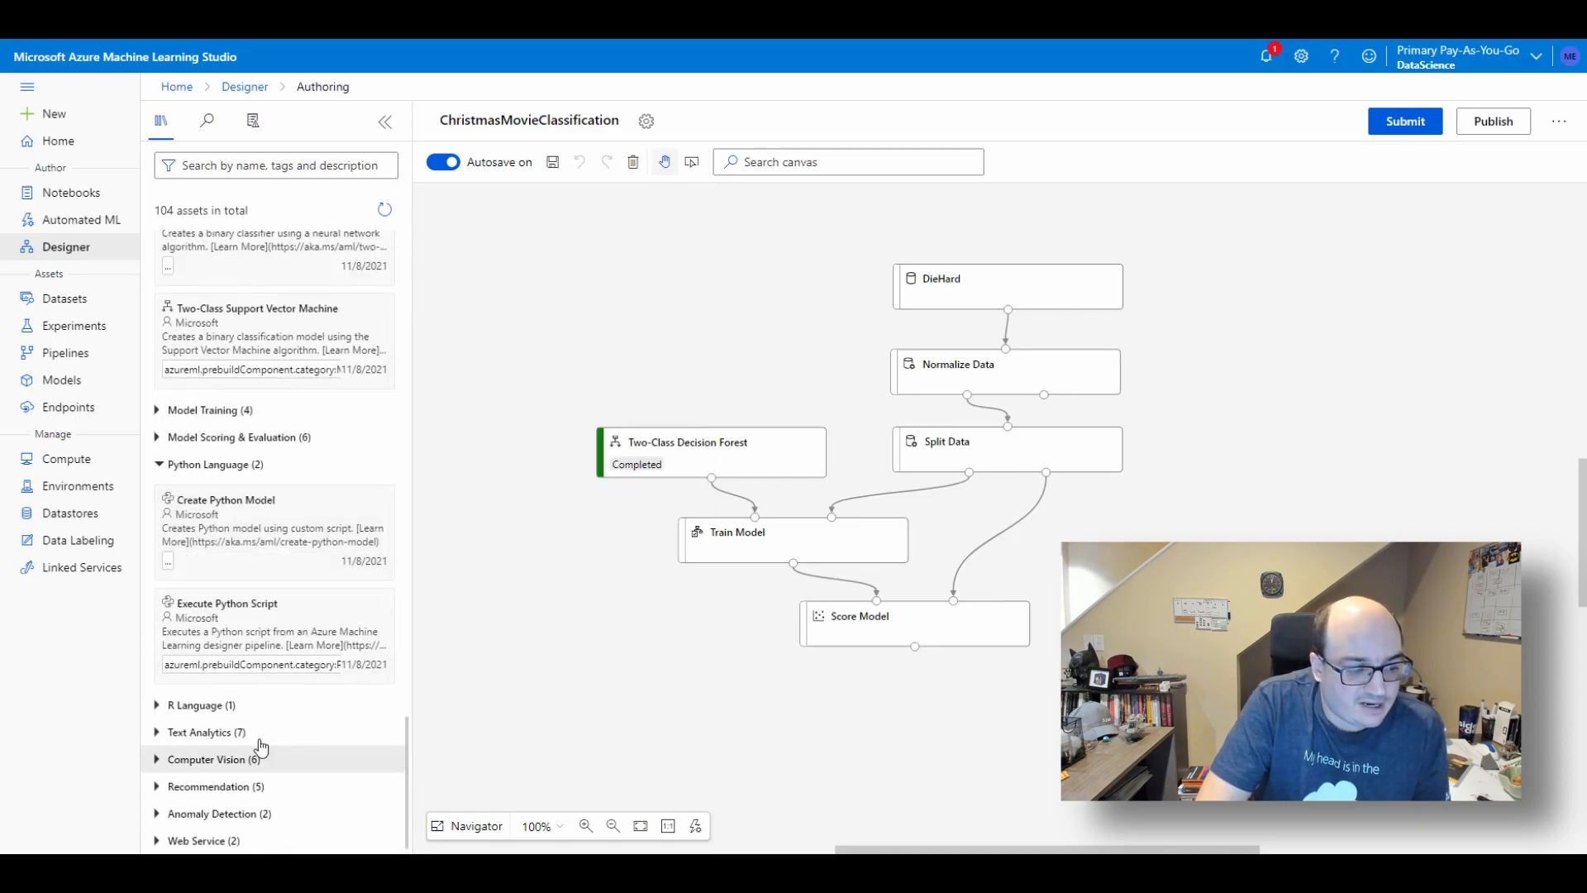
{"action": "scroll", "coordinate": [261, 748], "scroll_direction": "up", "scroll_amount": 1}
{"action": "left_click", "coordinate": [234, 804]}
{"action": "scroll", "coordinate": [271, 724], "scroll_direction": "down", "scroll_amount": 2}
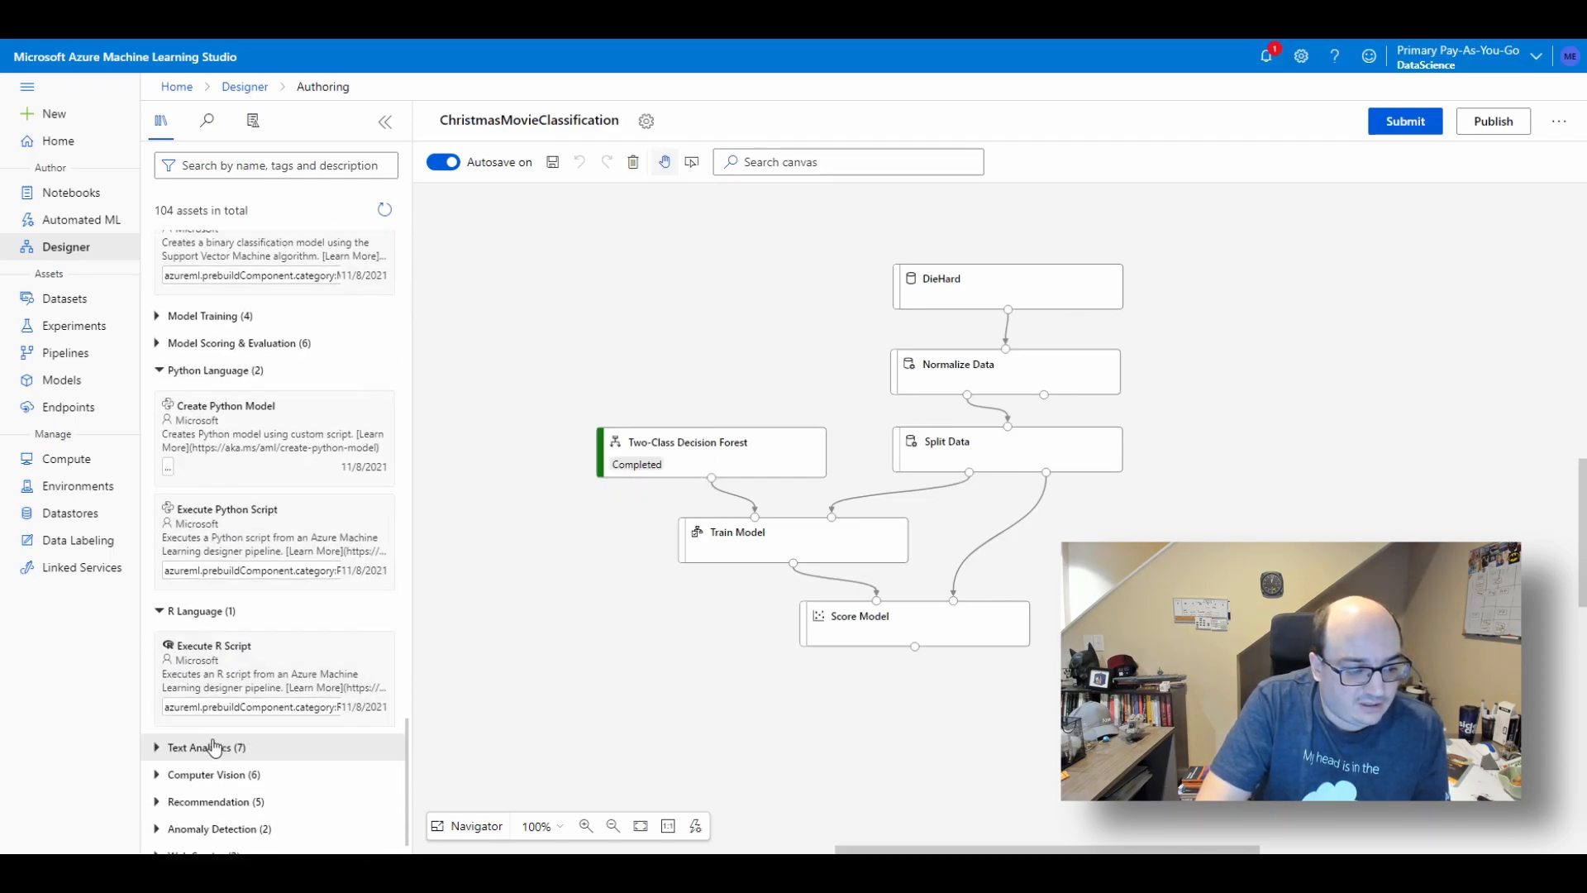
{"action": "scroll", "coordinate": [213, 748], "scroll_direction": "down", "scroll_amount": 1}
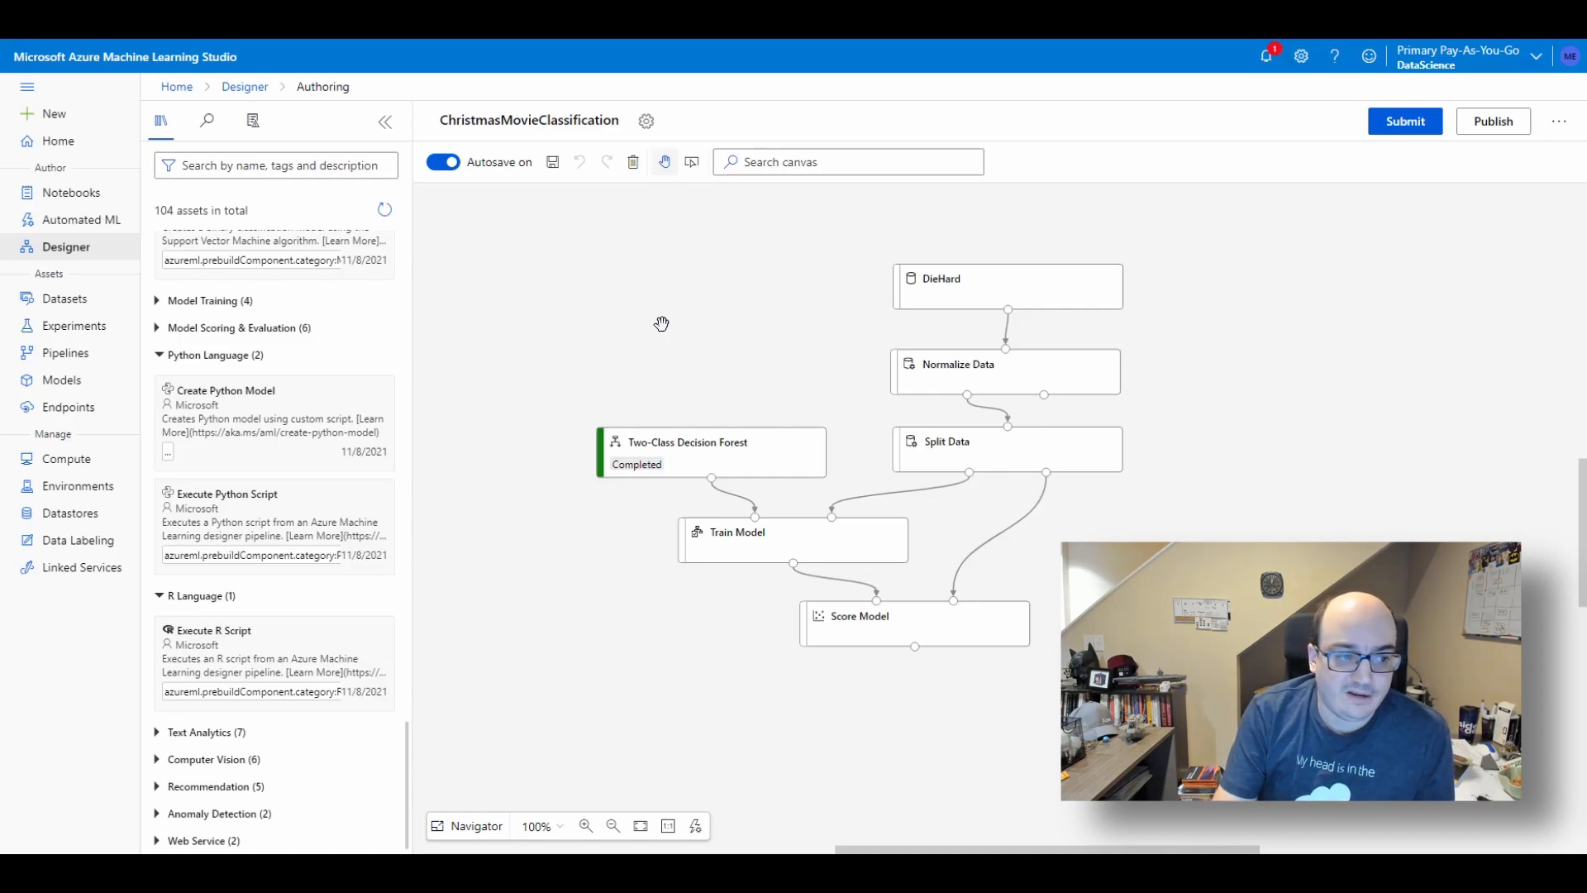
View the assignment1.ipynb notebook in the JupyterExperiments folder, close it, and list the files in the FileStatisticsMiner folder.
{"action": "left_click", "coordinate": [56, 192]}
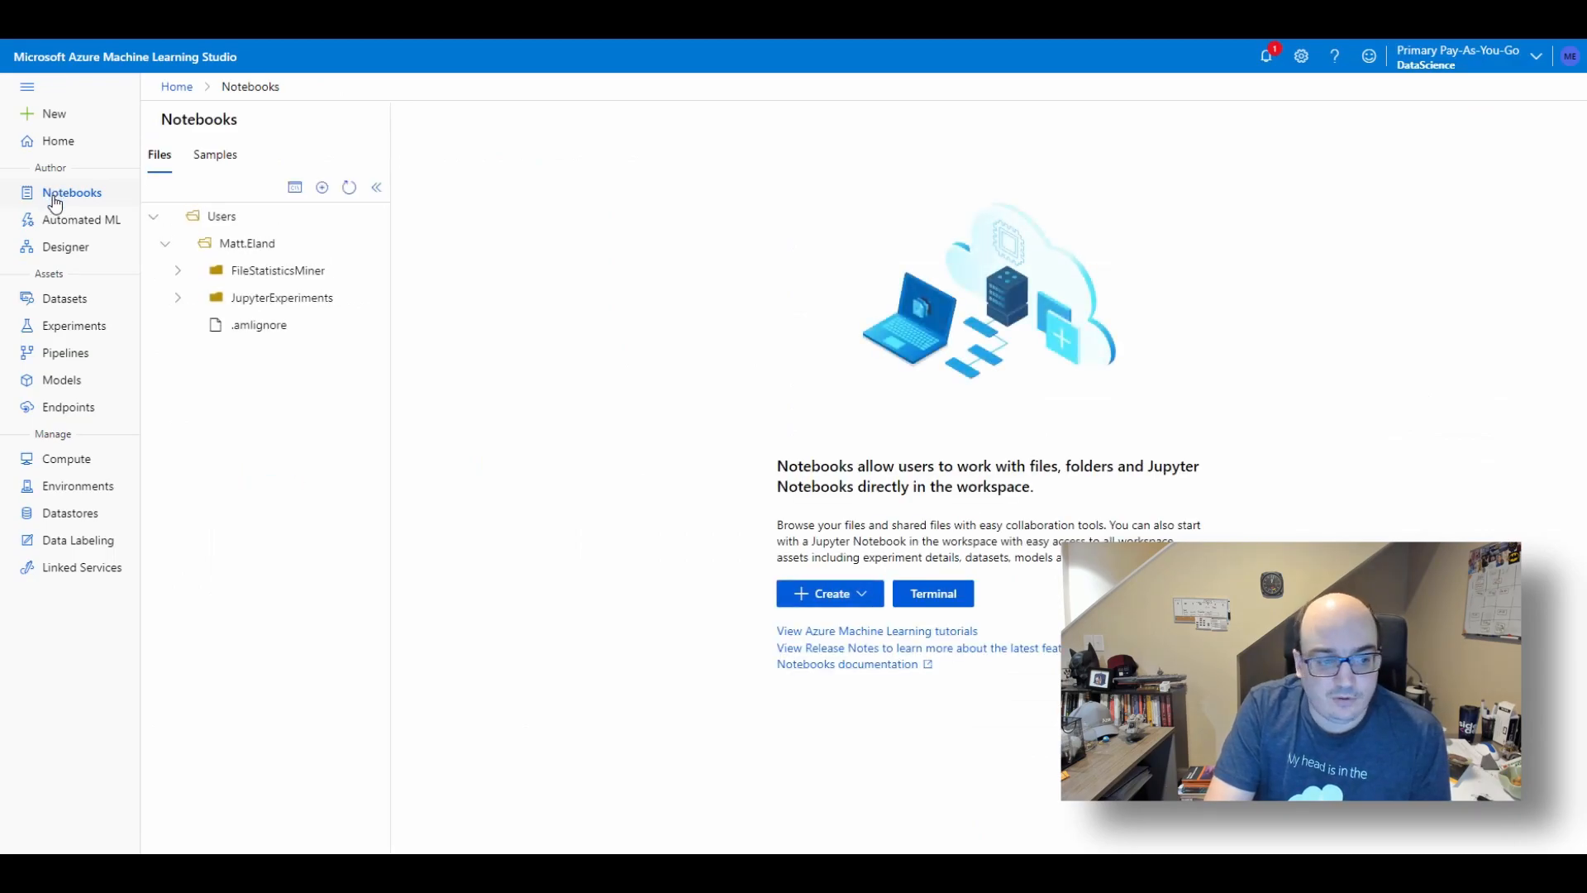
{"action": "left_click", "coordinate": [178, 300]}
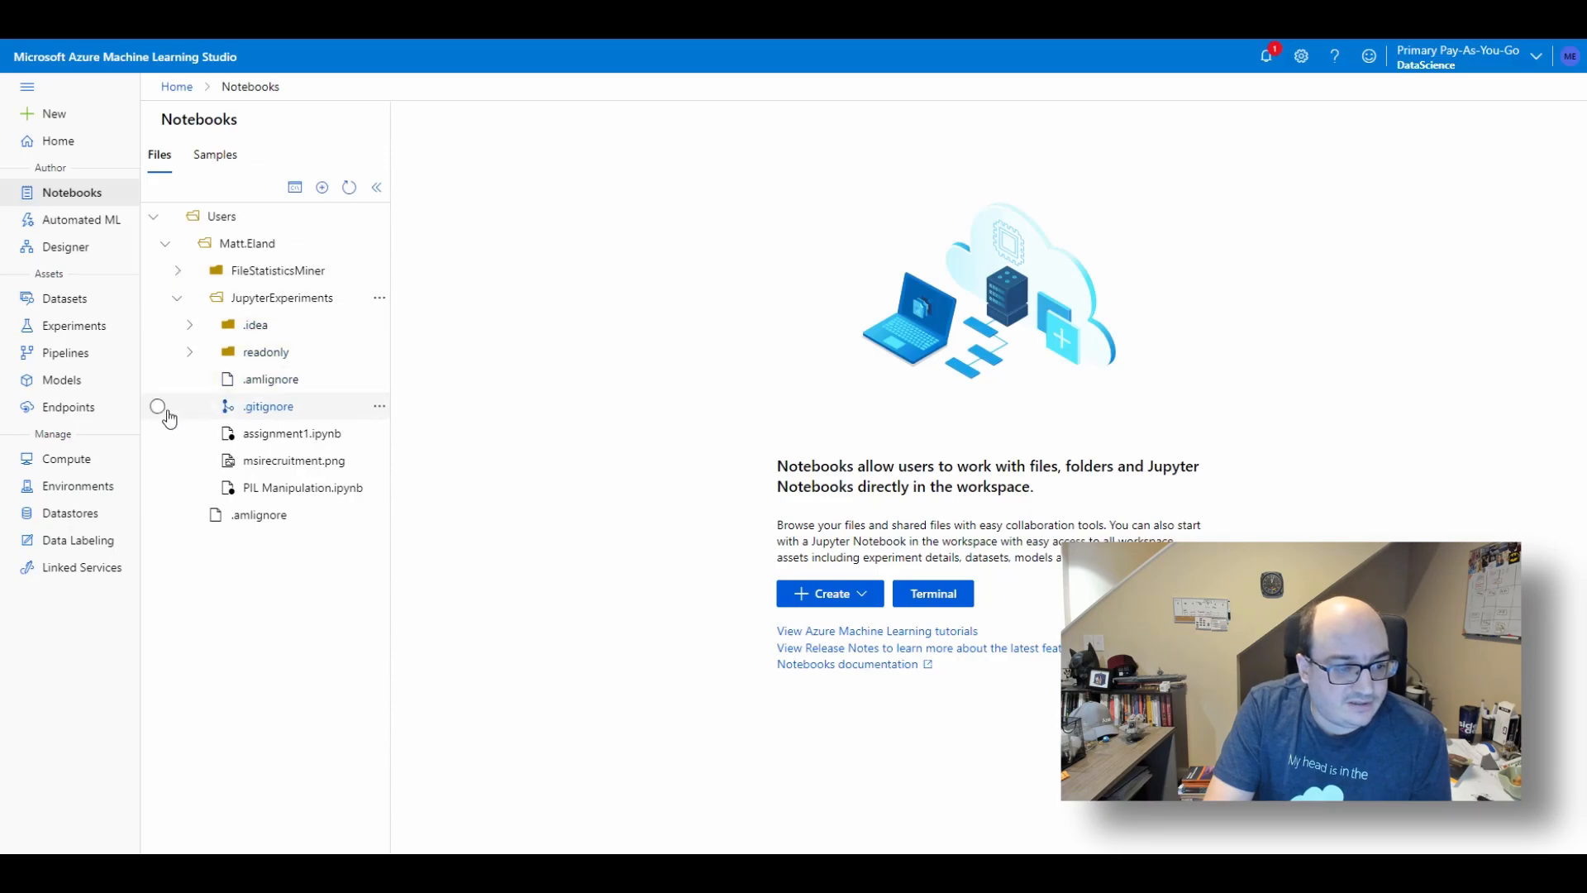
{"action": "left_click", "coordinate": [278, 436]}
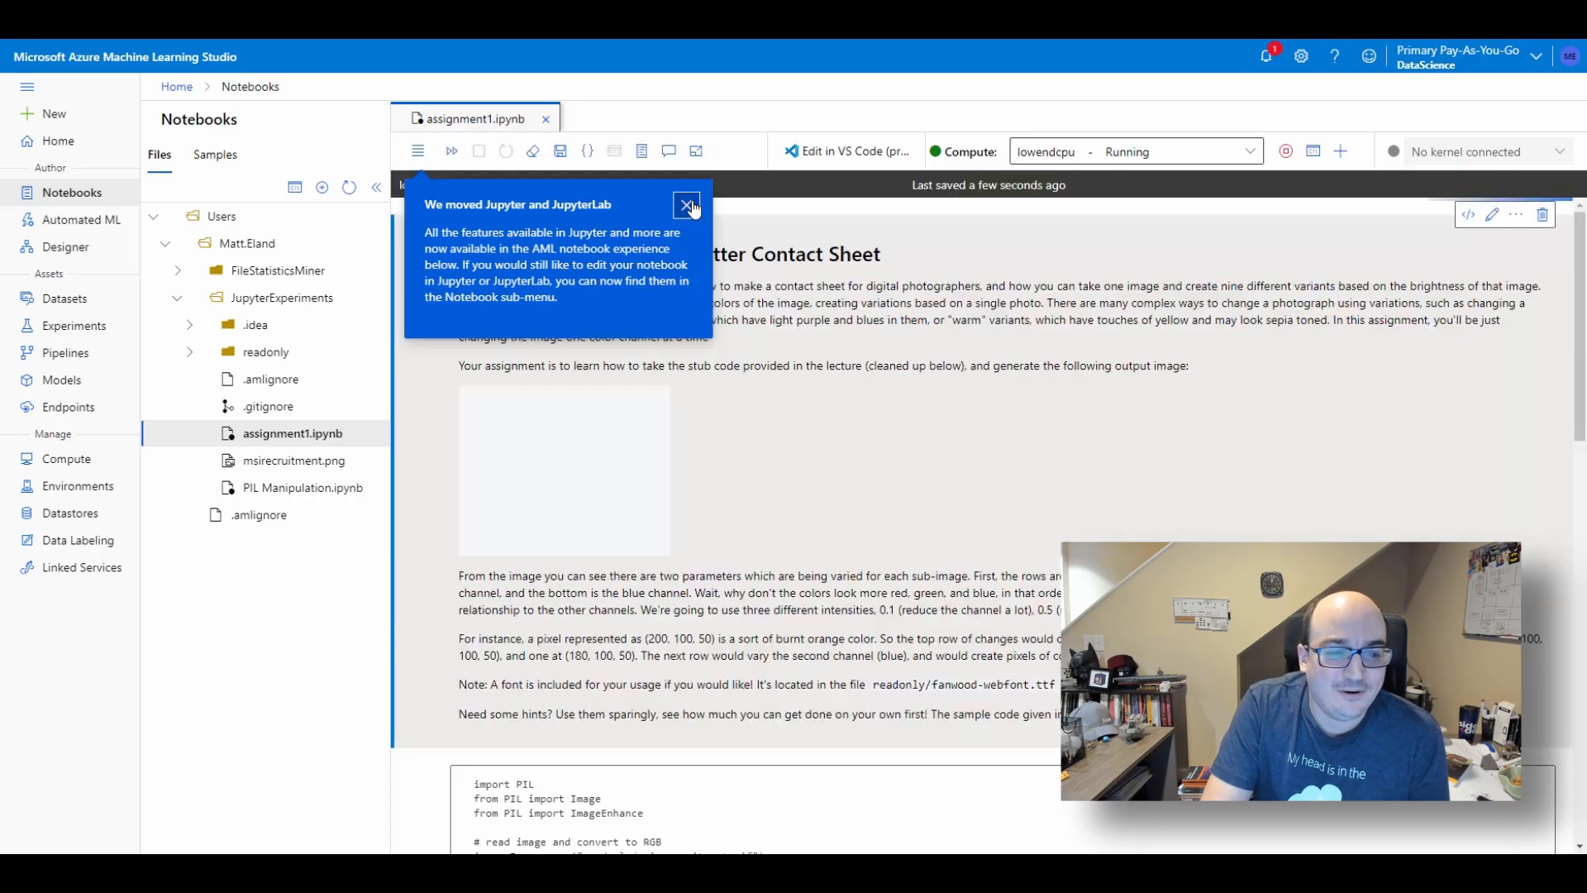
{"action": "left_click", "coordinate": [697, 207]}
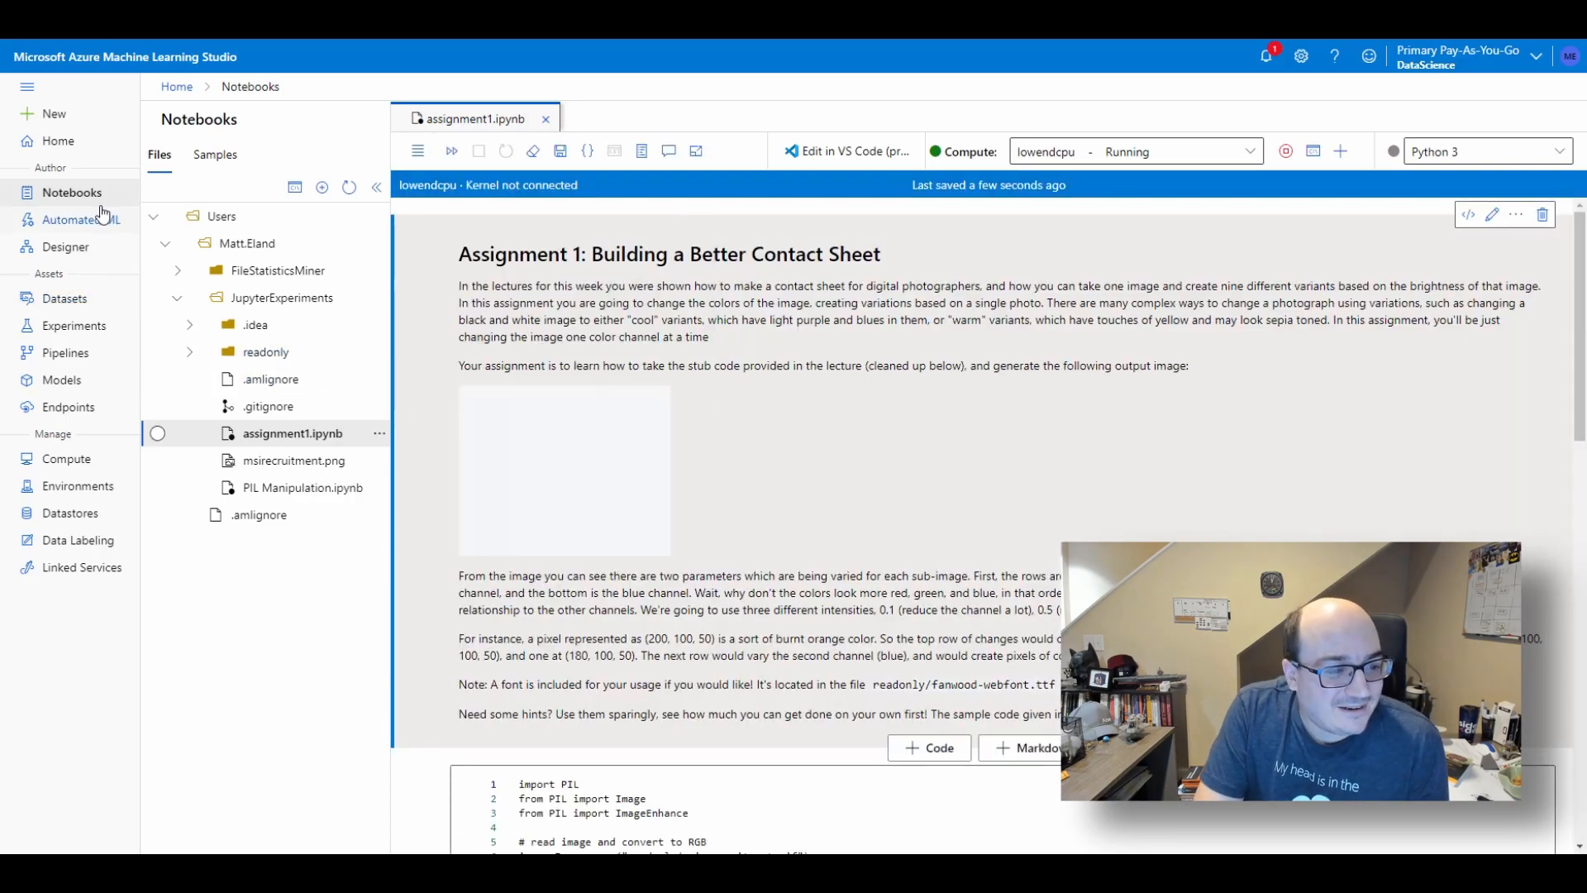
{"action": "left_click", "coordinate": [179, 275]}
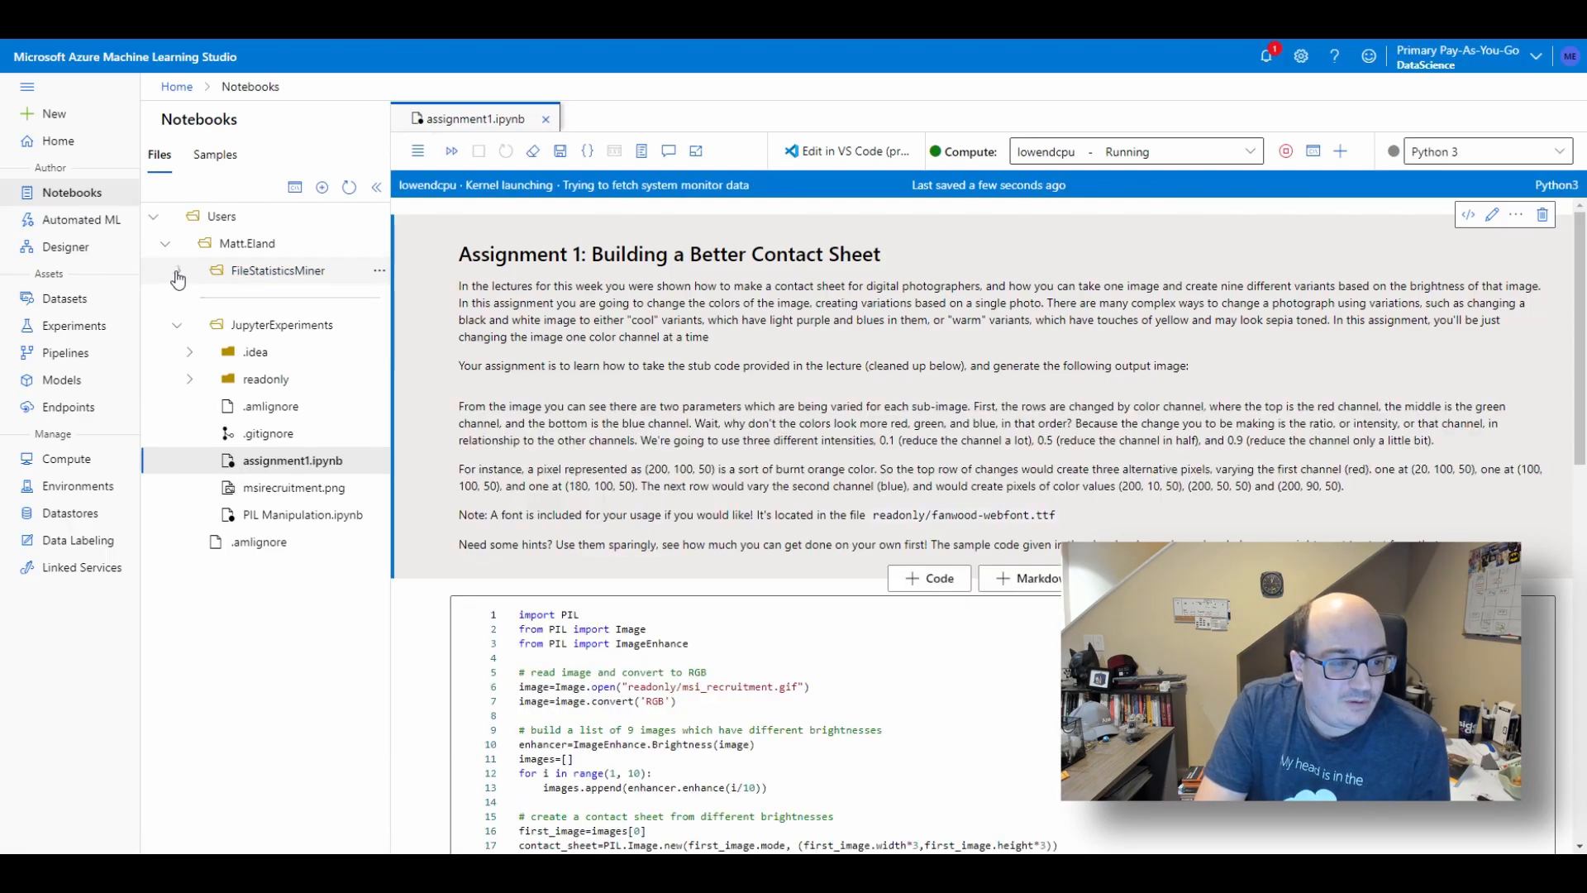
{"action": "left_click", "coordinate": [546, 122]}
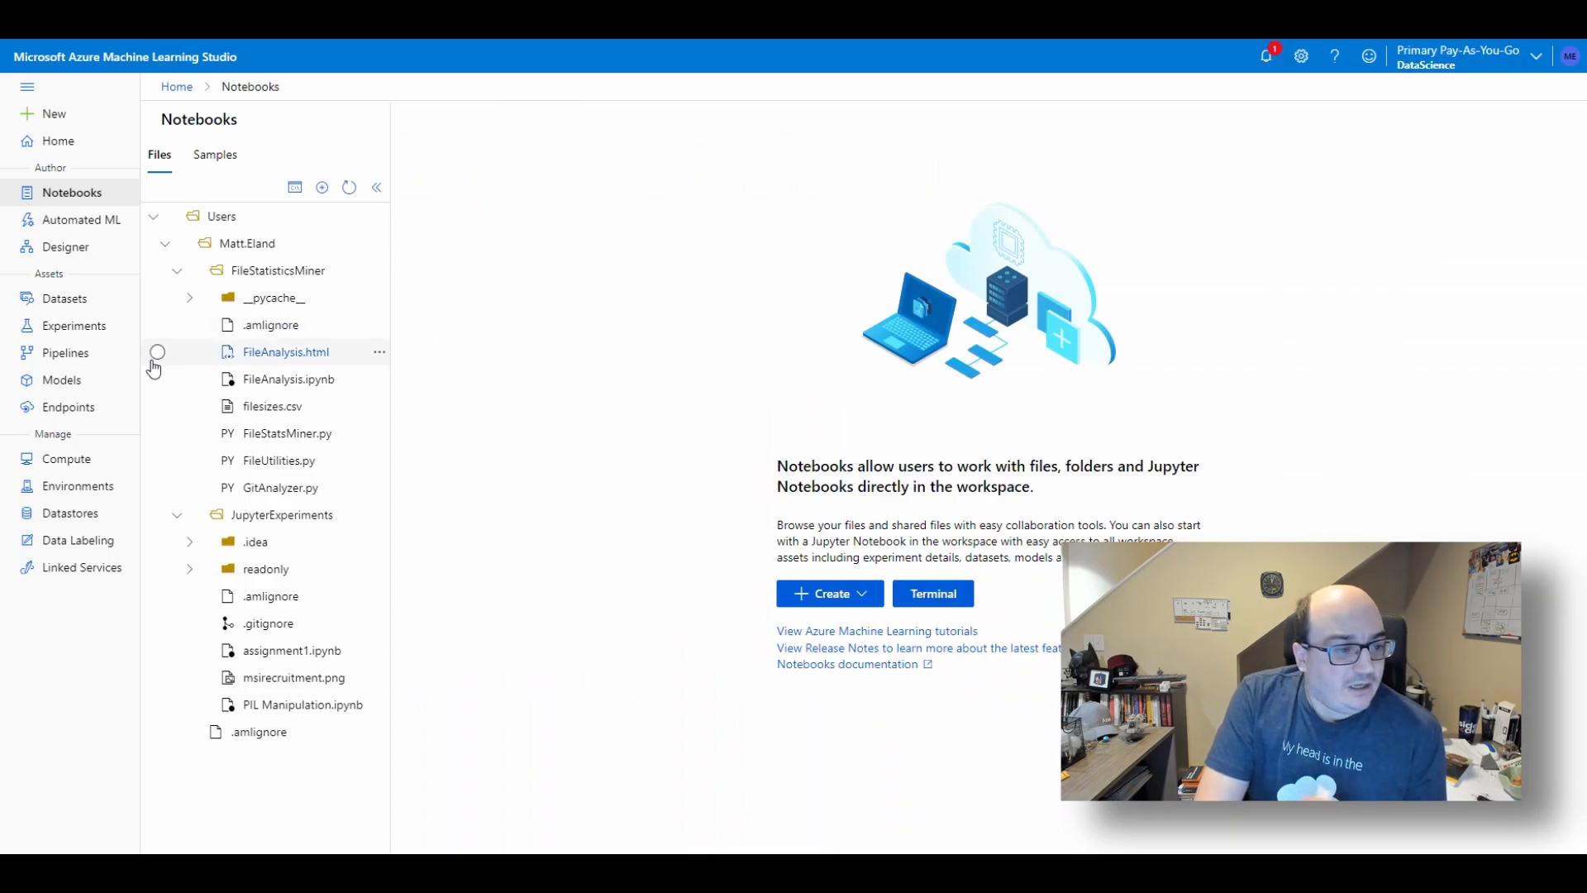
Review the registered datasets and view the details of DieHard9 before returning to the dataset list.
{"action": "left_click", "coordinate": [75, 312]}
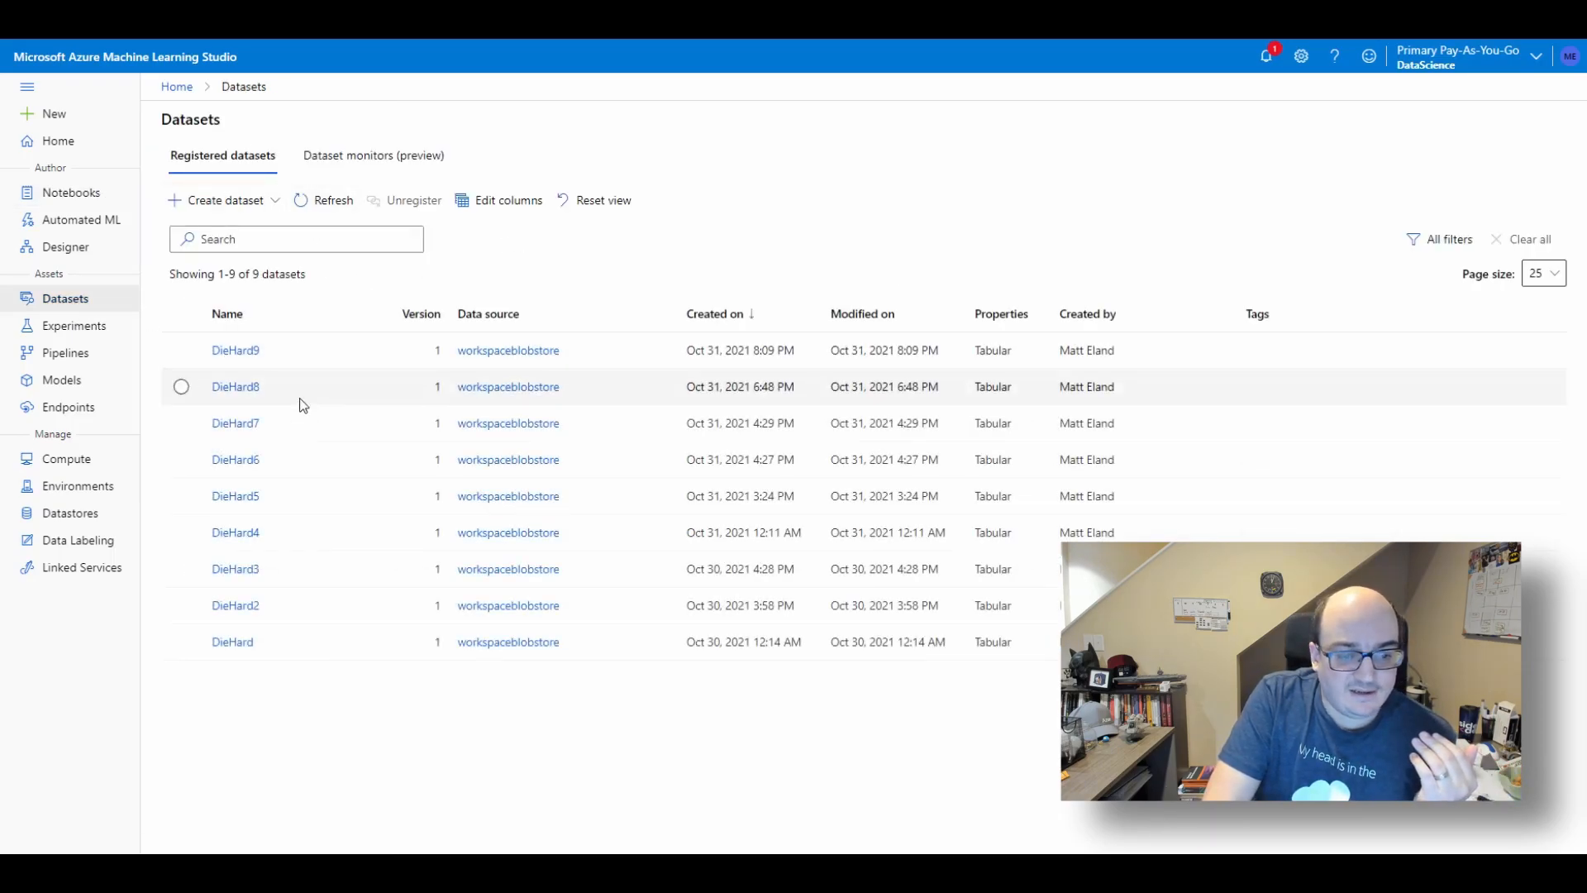
{"action": "left_click", "coordinate": [230, 346]}
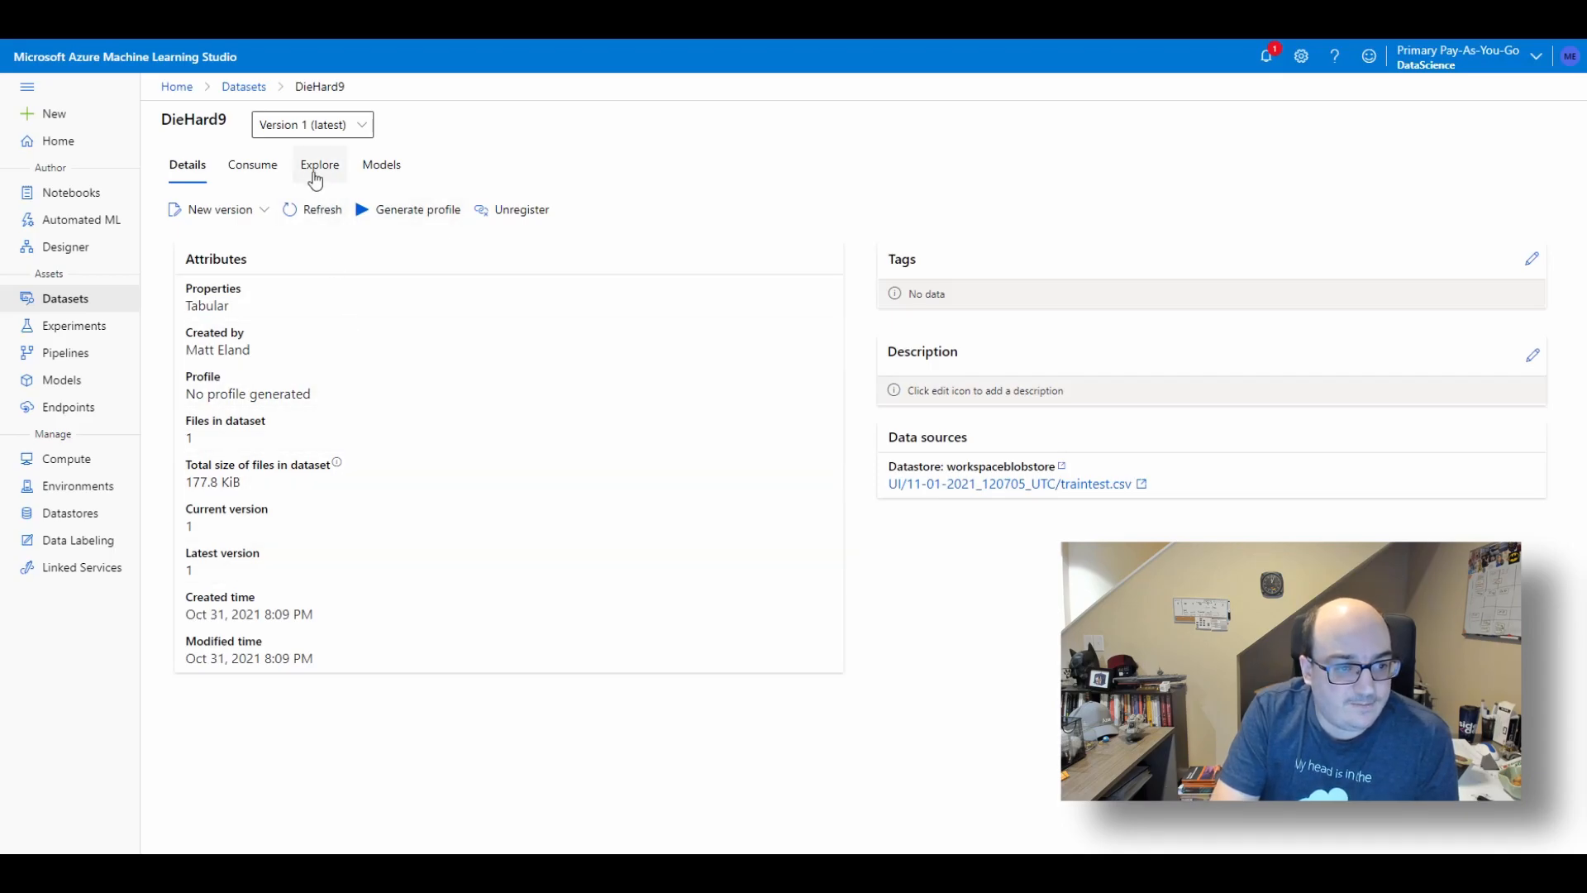
{"action": "left_click", "coordinate": [246, 87]}
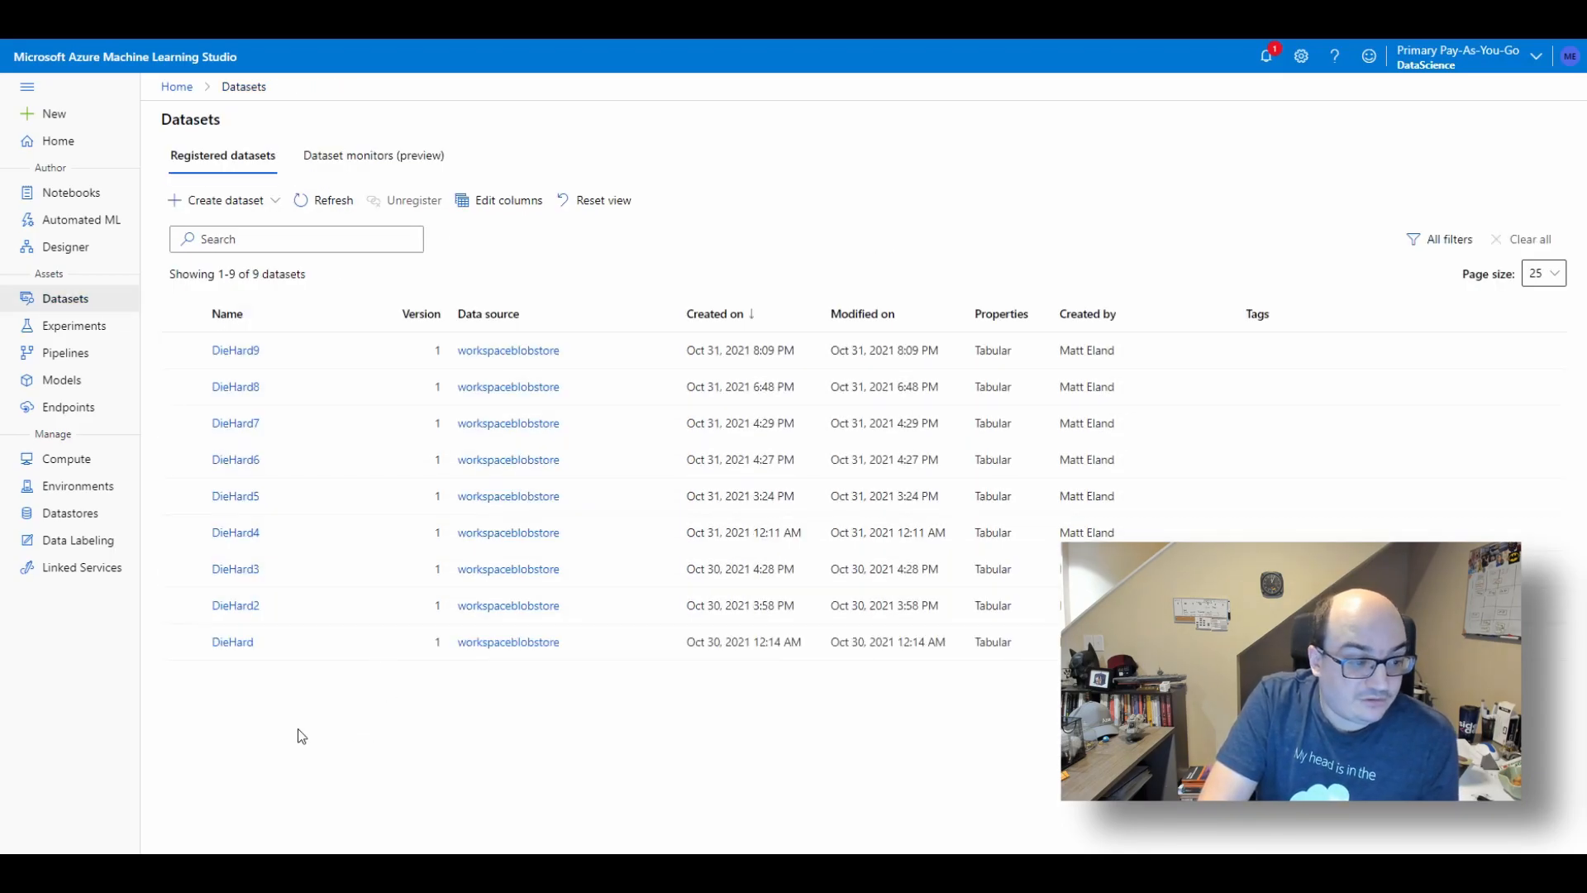
Review the workspace's pipeline runs, pipeline endpoints and pipeline drafts, and bring up the list of registered models.
{"action": "left_click", "coordinate": [73, 325]}
{"action": "left_click", "coordinate": [66, 353]}
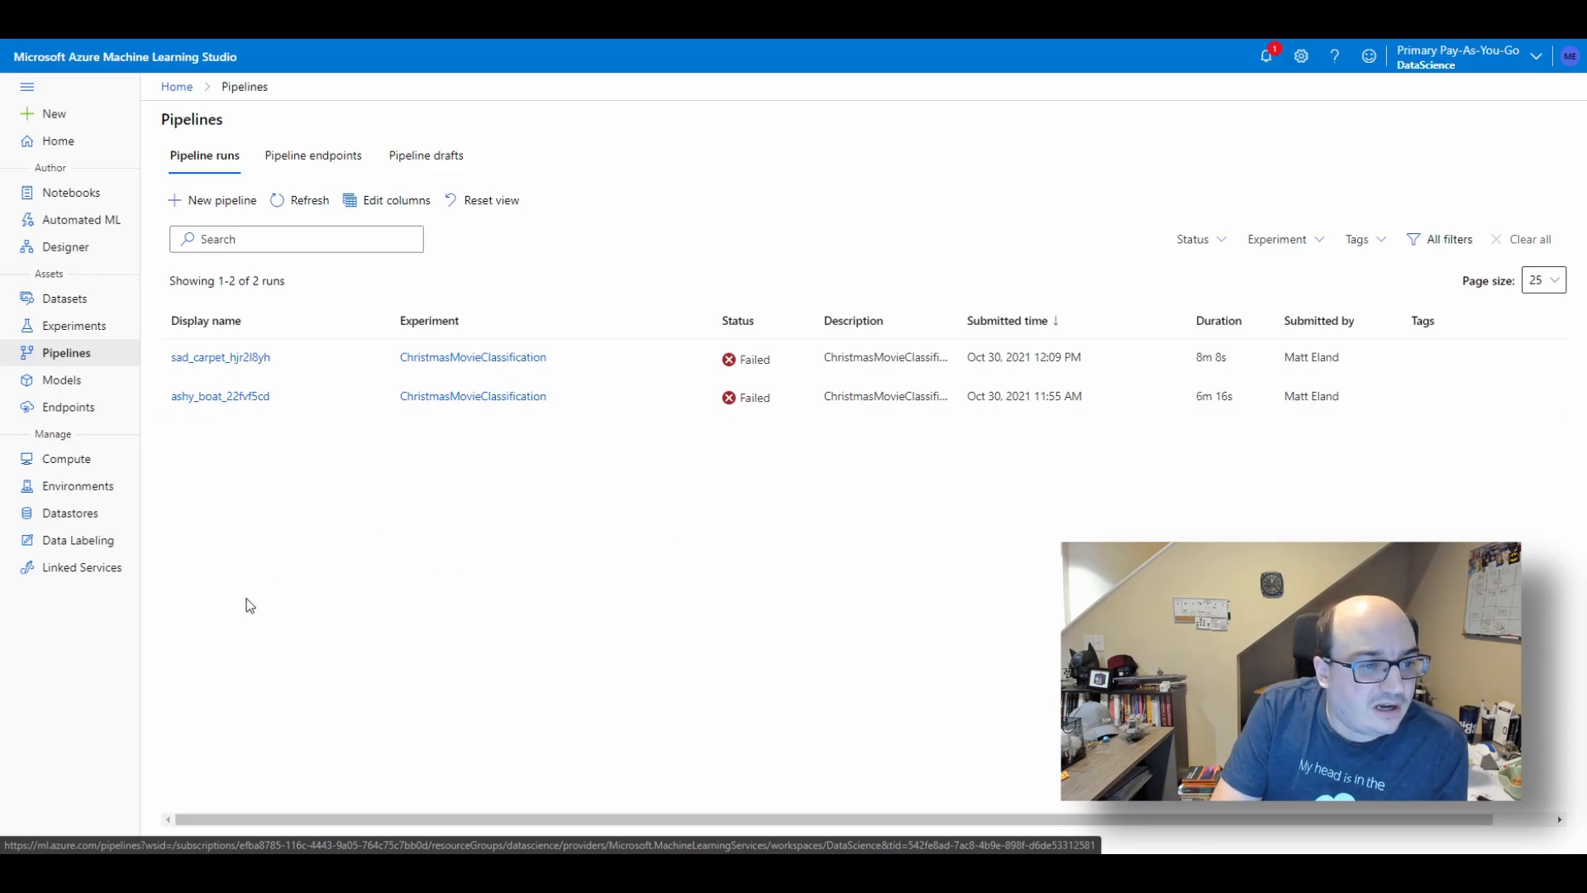
{"action": "left_click", "coordinate": [328, 167]}
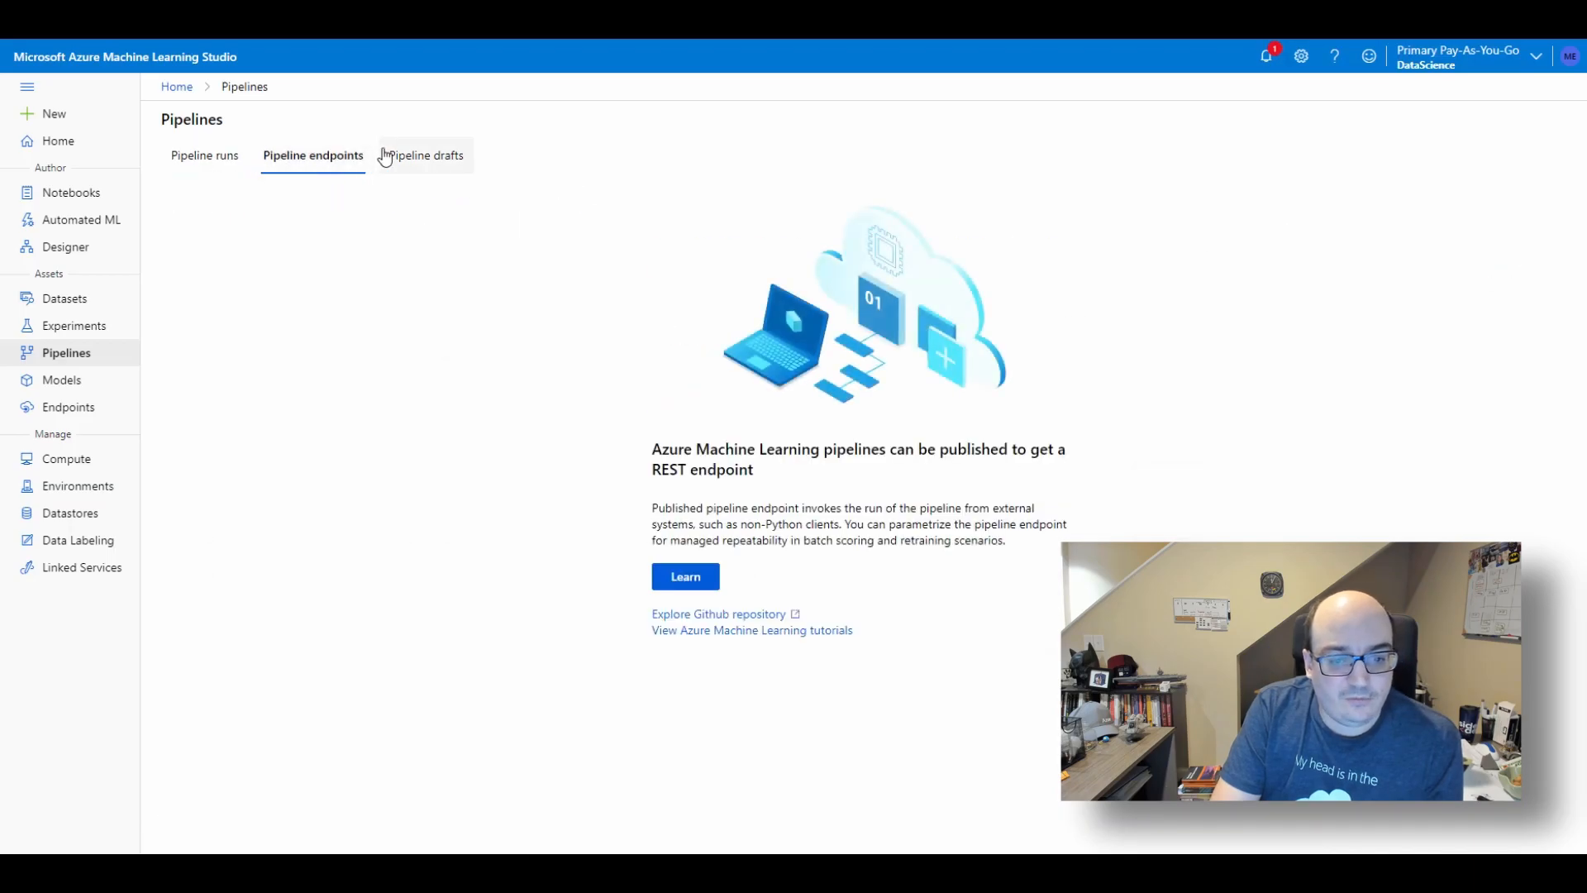
{"action": "left_click", "coordinate": [433, 159]}
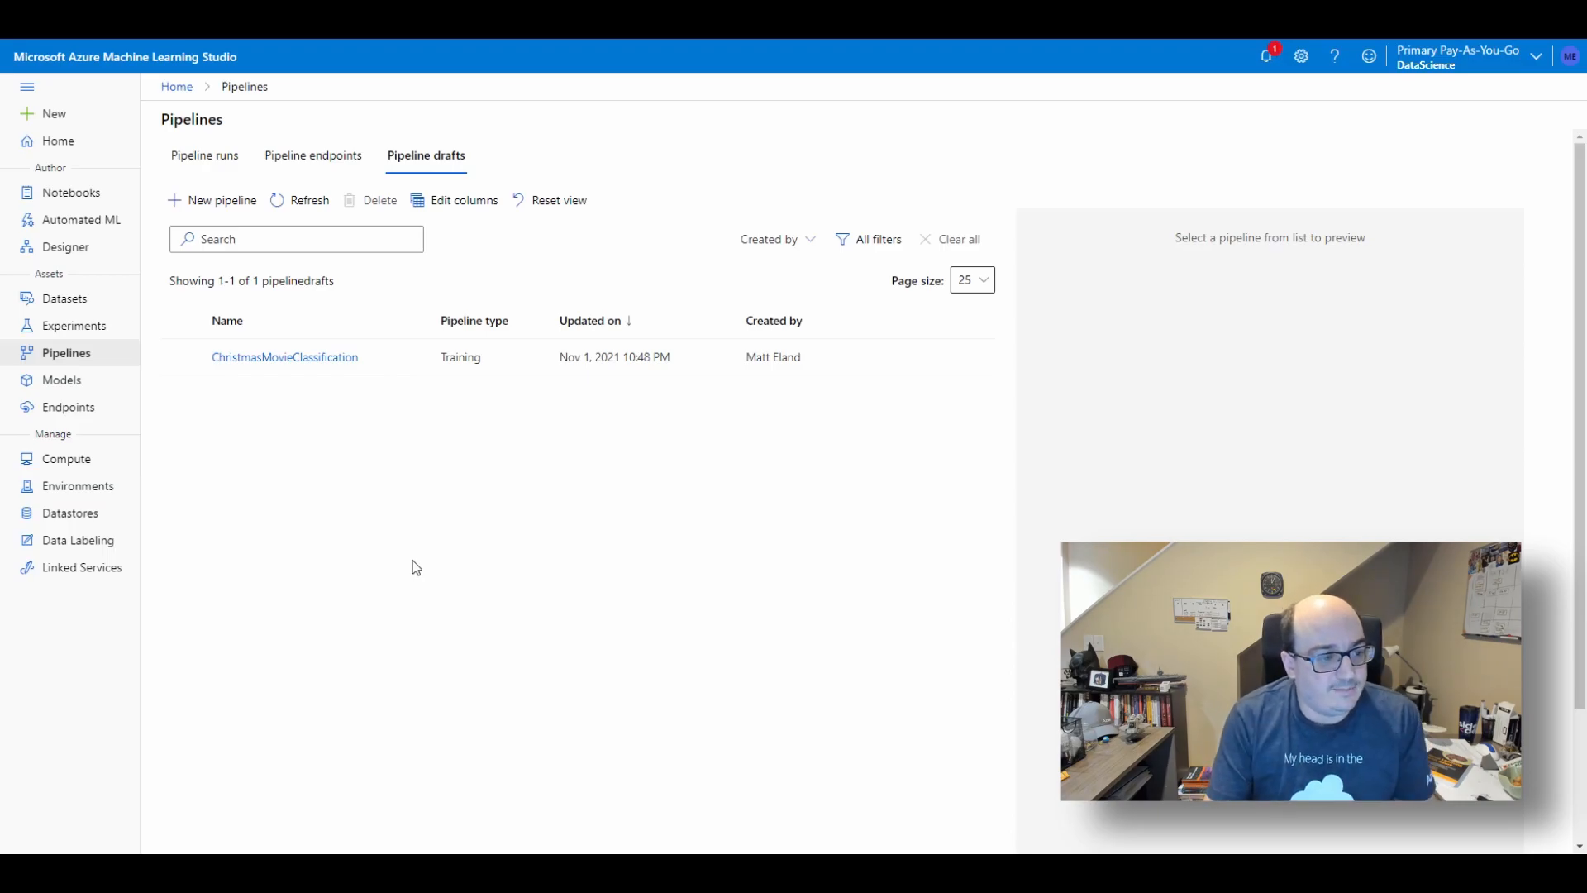
{"action": "left_click", "coordinate": [79, 381]}
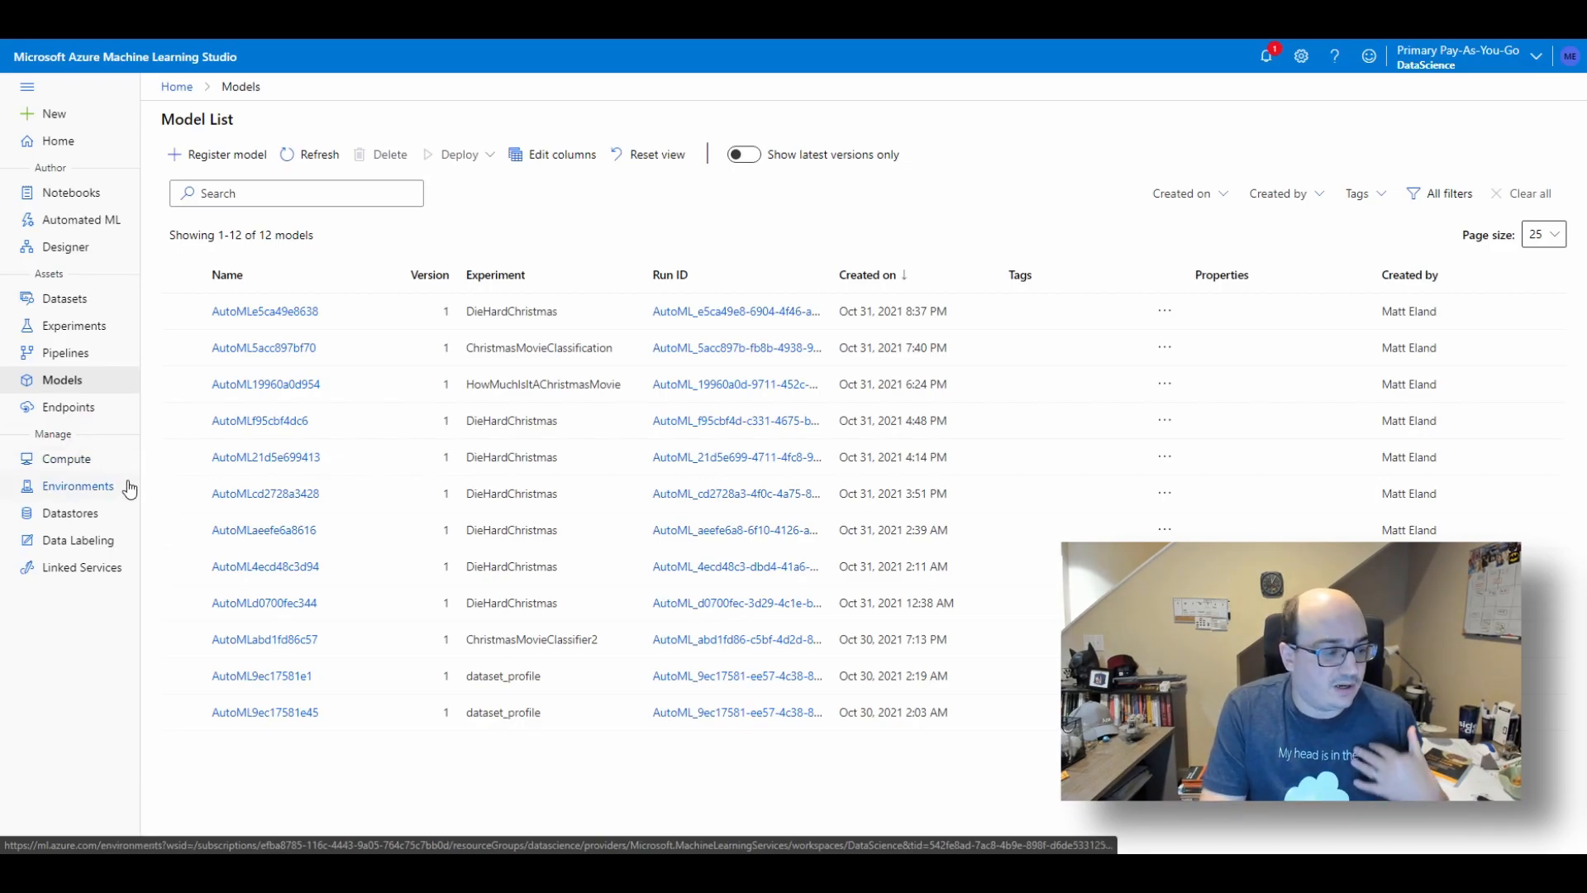
List the workspace's real-time endpoints and review the attributes and REST endpoint of jolly-ocean.
{"action": "left_click", "coordinate": [95, 412]}
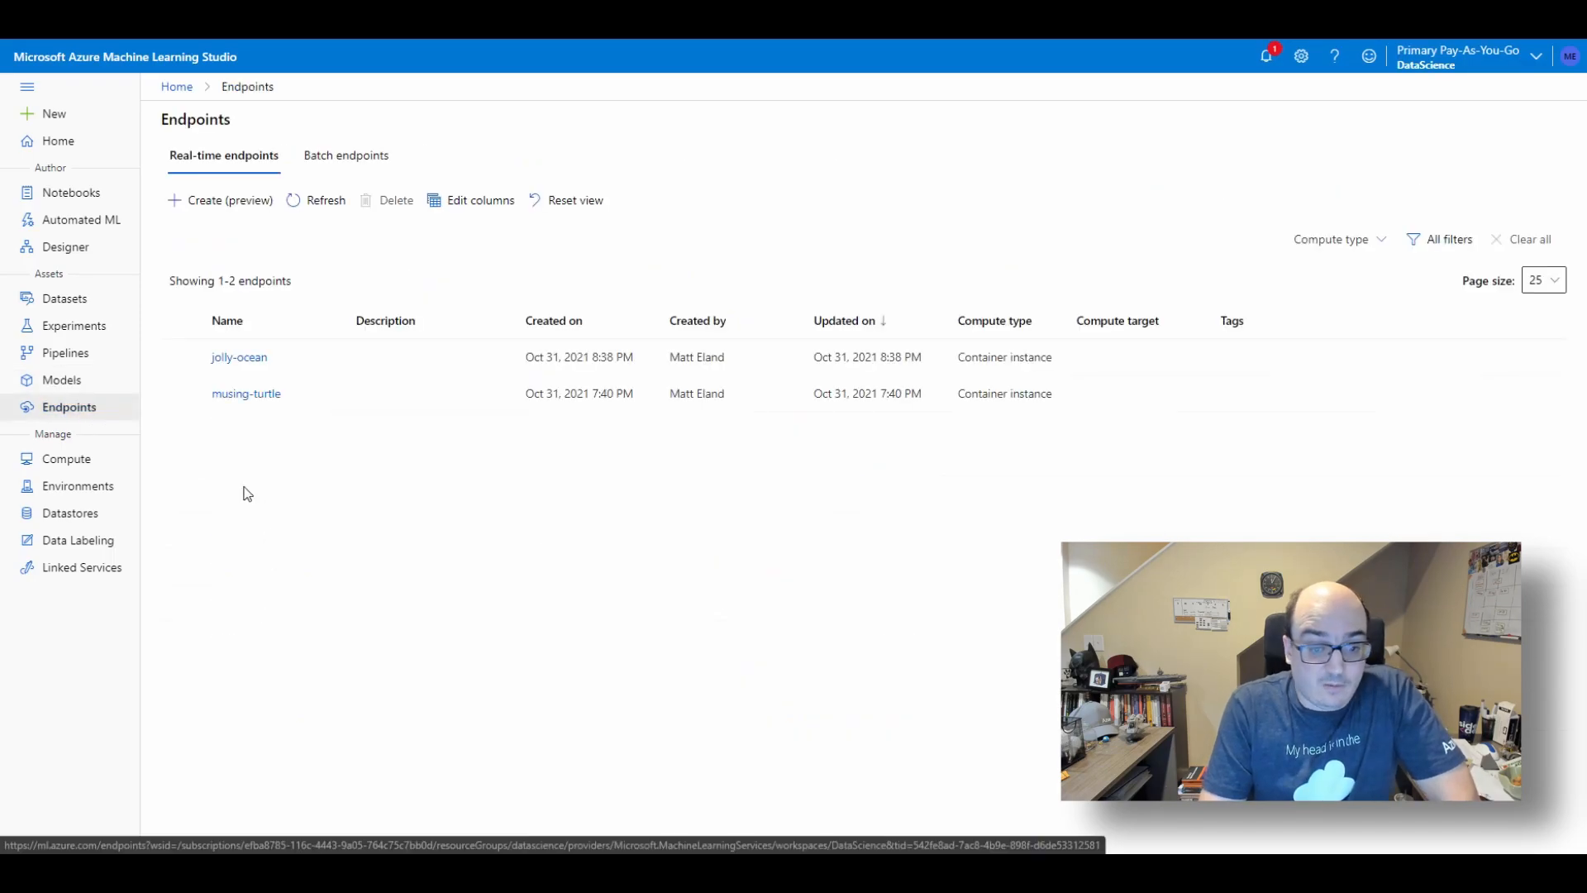
{"action": "left_click", "coordinate": [240, 362]}
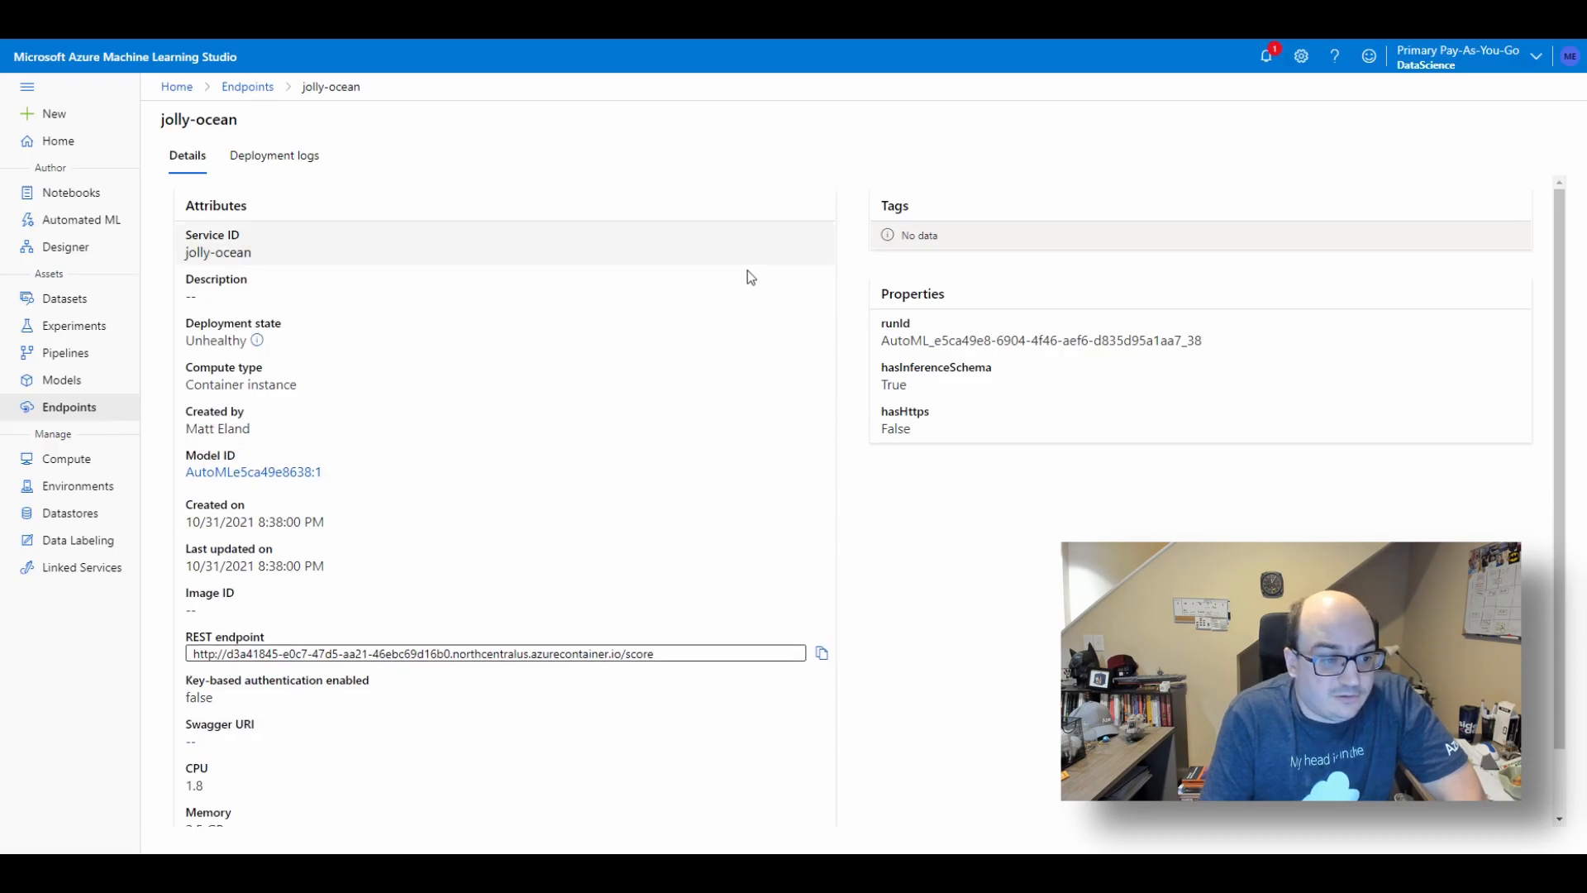
{"action": "scroll", "coordinate": [804, 567], "scroll_direction": "down", "scroll_amount": 1}
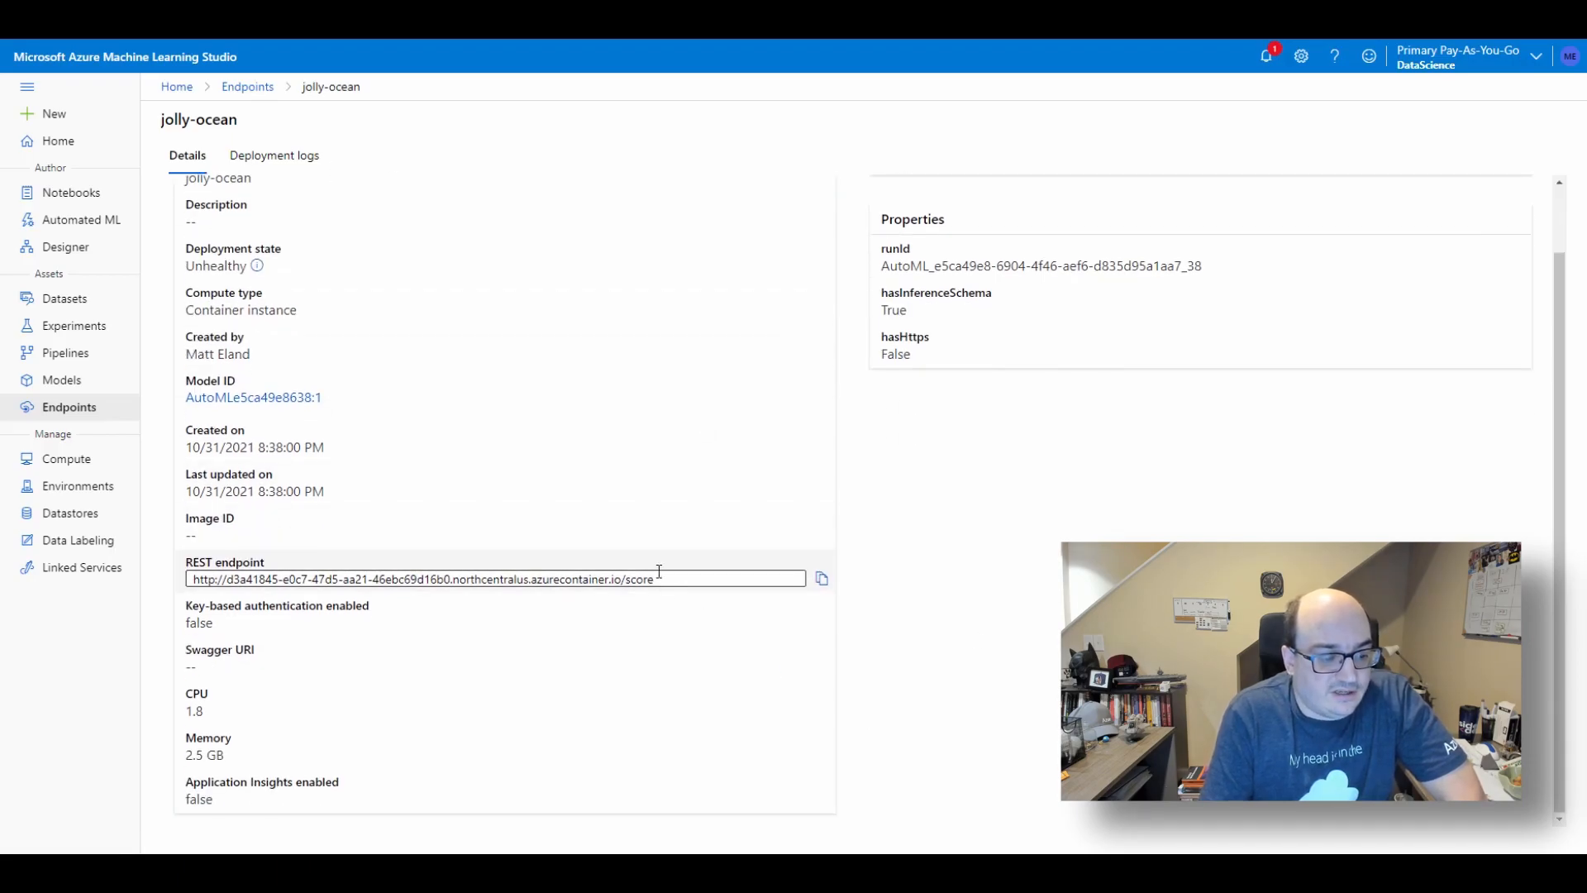
{"action": "scroll", "coordinate": [658, 571], "scroll_direction": "up", "scroll_amount": 1}
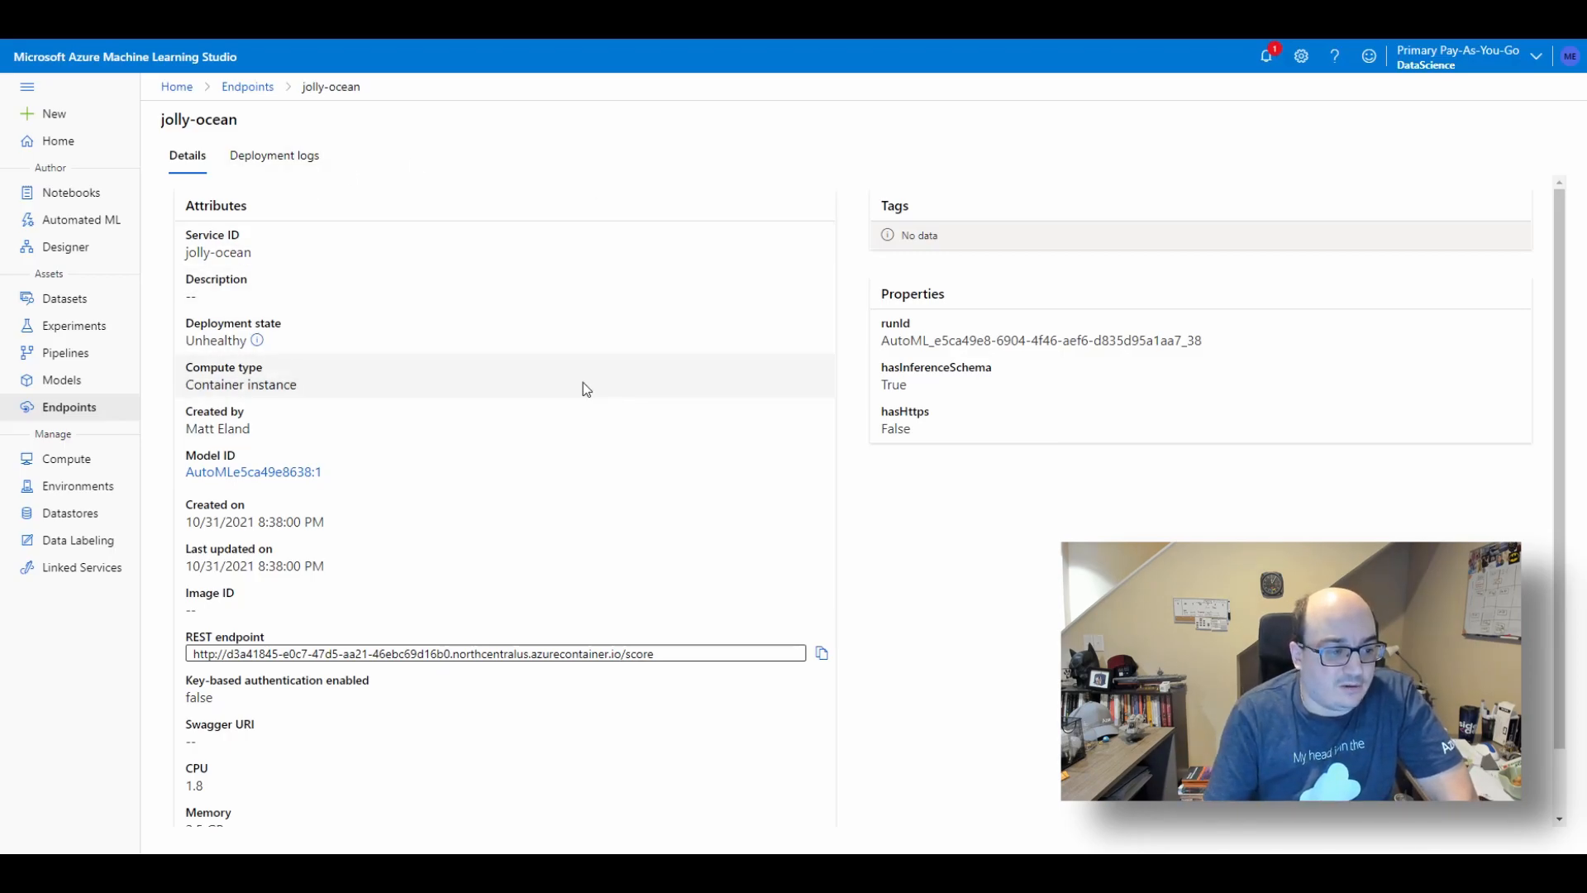
View the details of registered model AutoML21d5e699413 and check its deployment options without choosing one.
{"action": "left_click", "coordinate": [64, 381]}
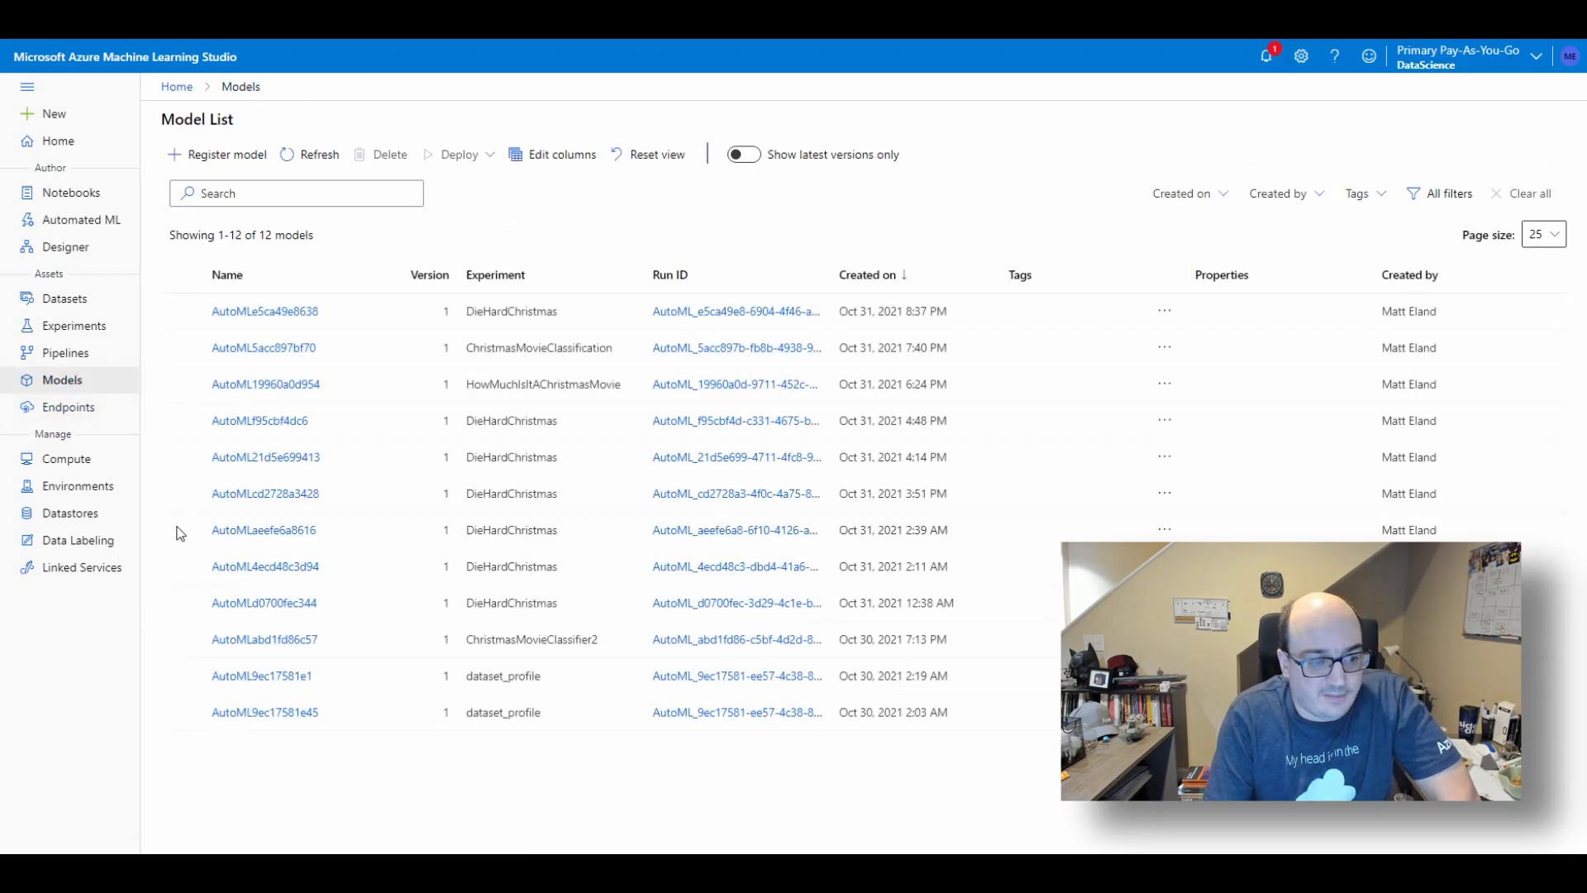
{"action": "left_click", "coordinate": [256, 457]}
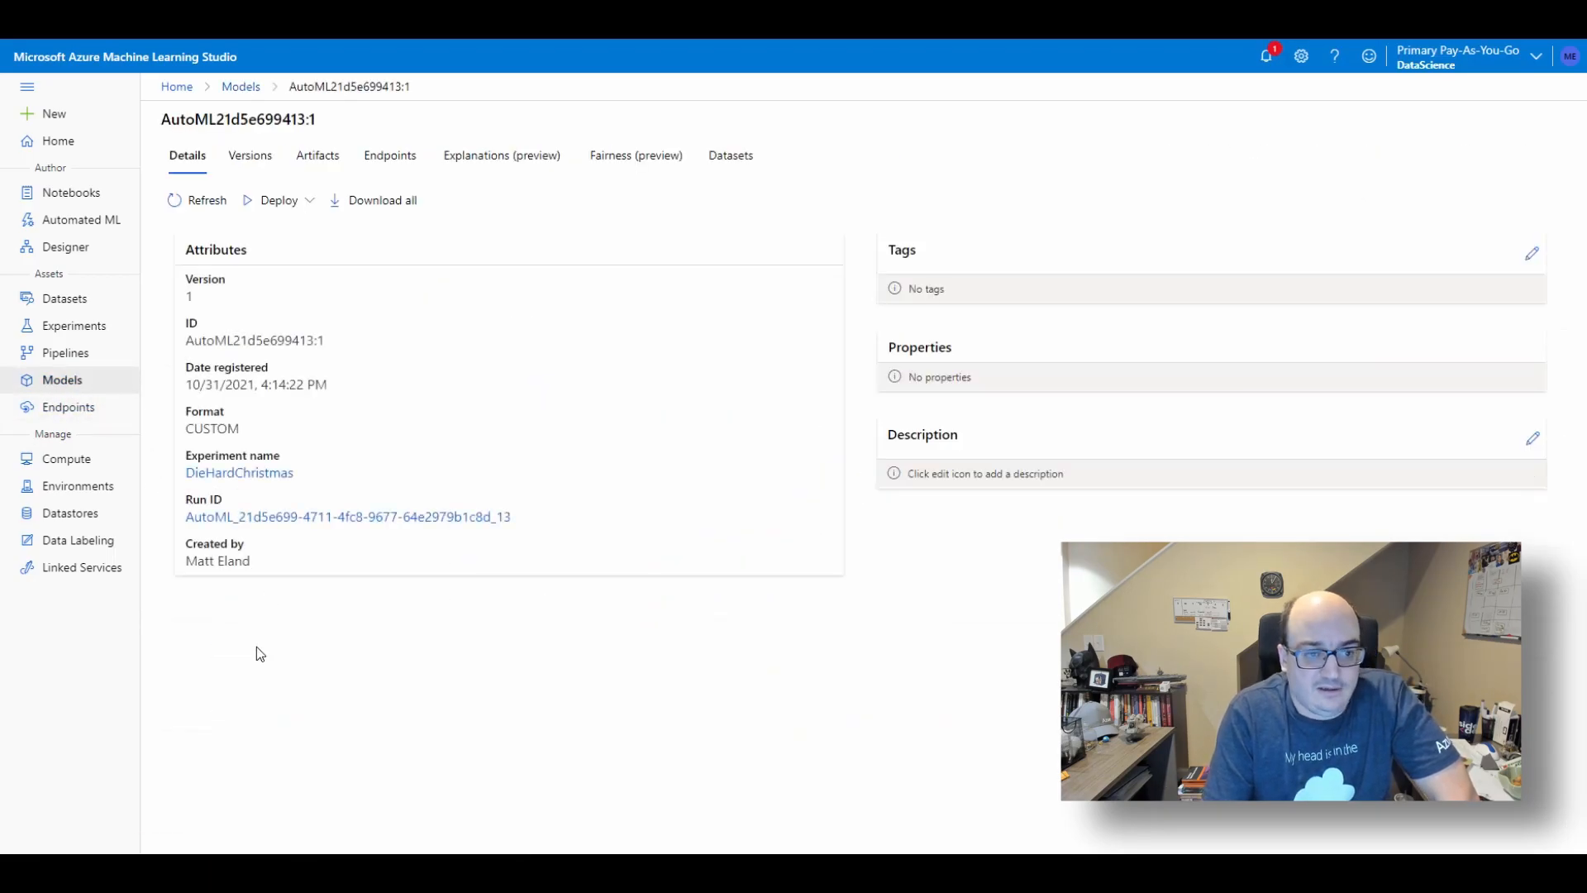
{"action": "left_click", "coordinate": [310, 201]}
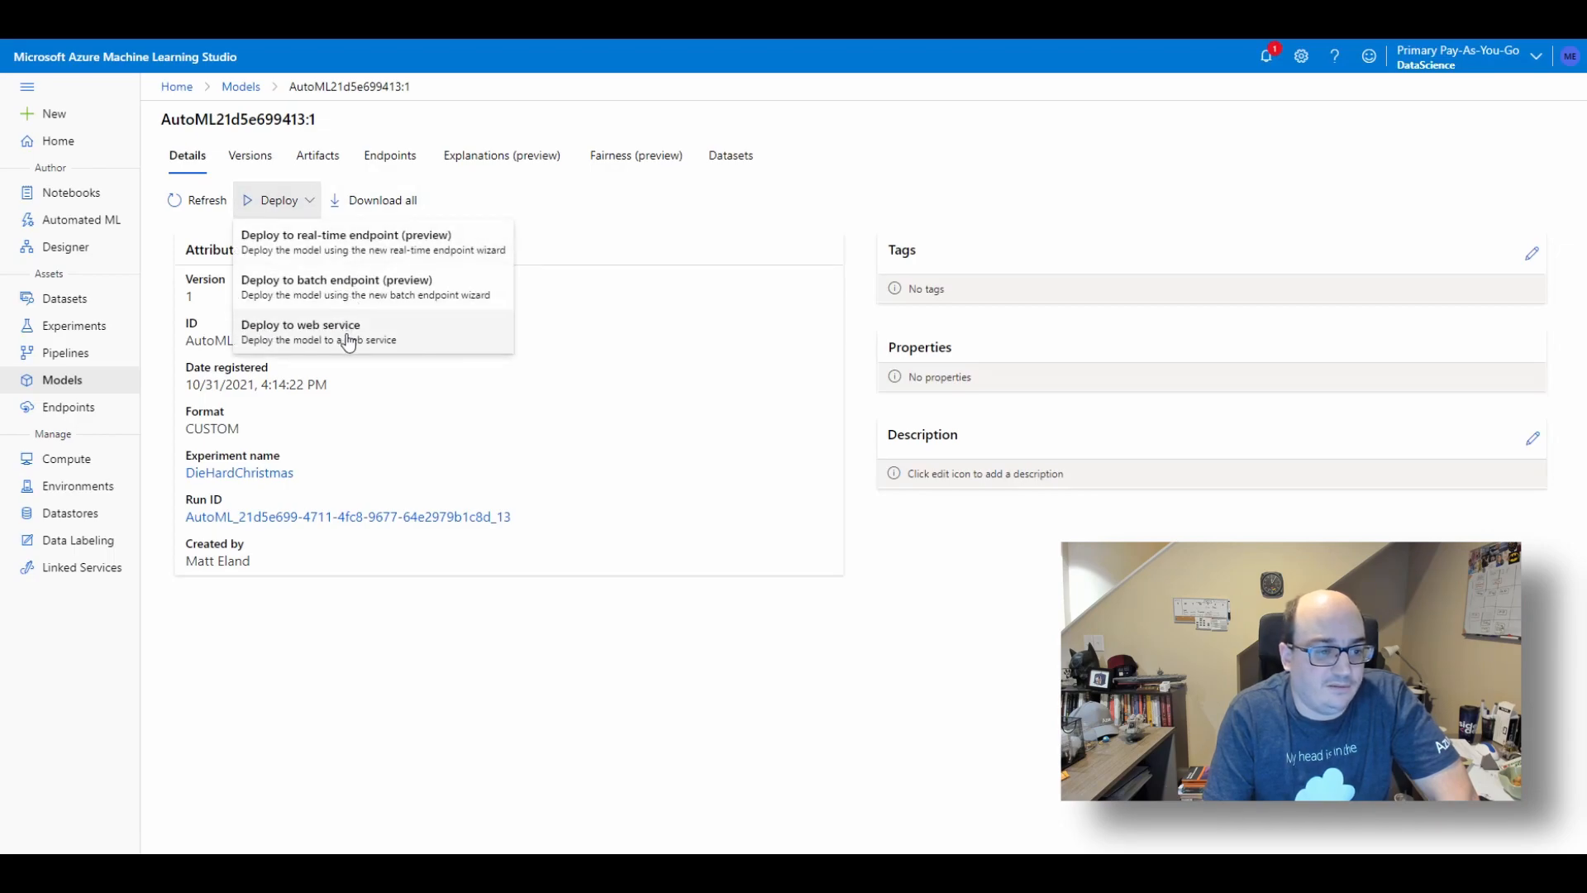
{"action": "left_click", "coordinate": [454, 779]}
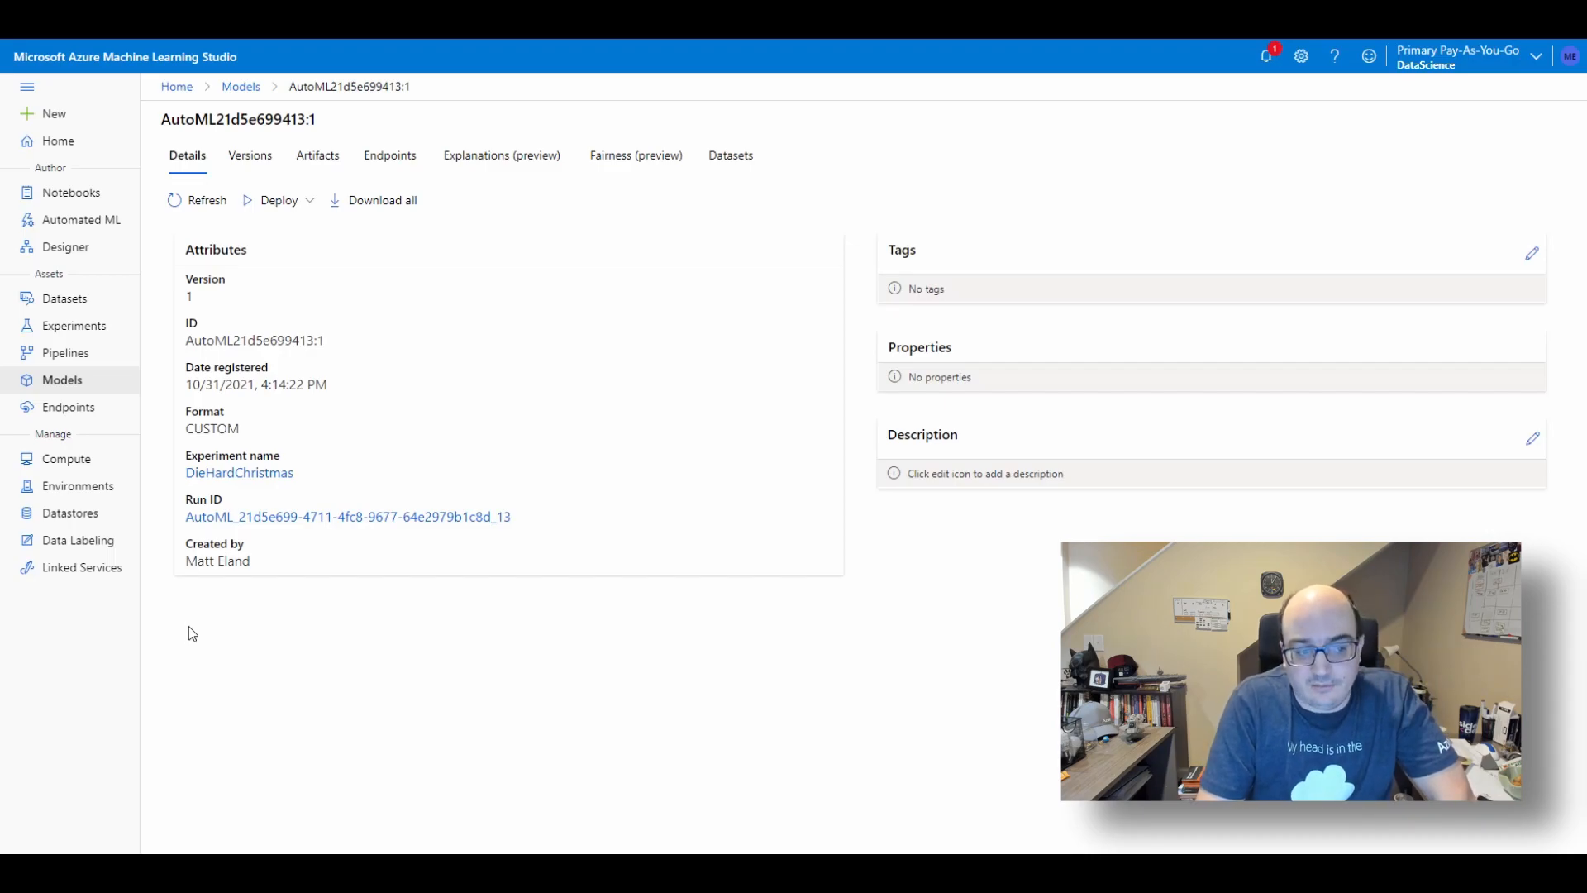
Review the compute instances, compute clusters, inference clusters and attached computes, including the compute types that can be attached.
{"action": "left_click", "coordinate": [78, 466]}
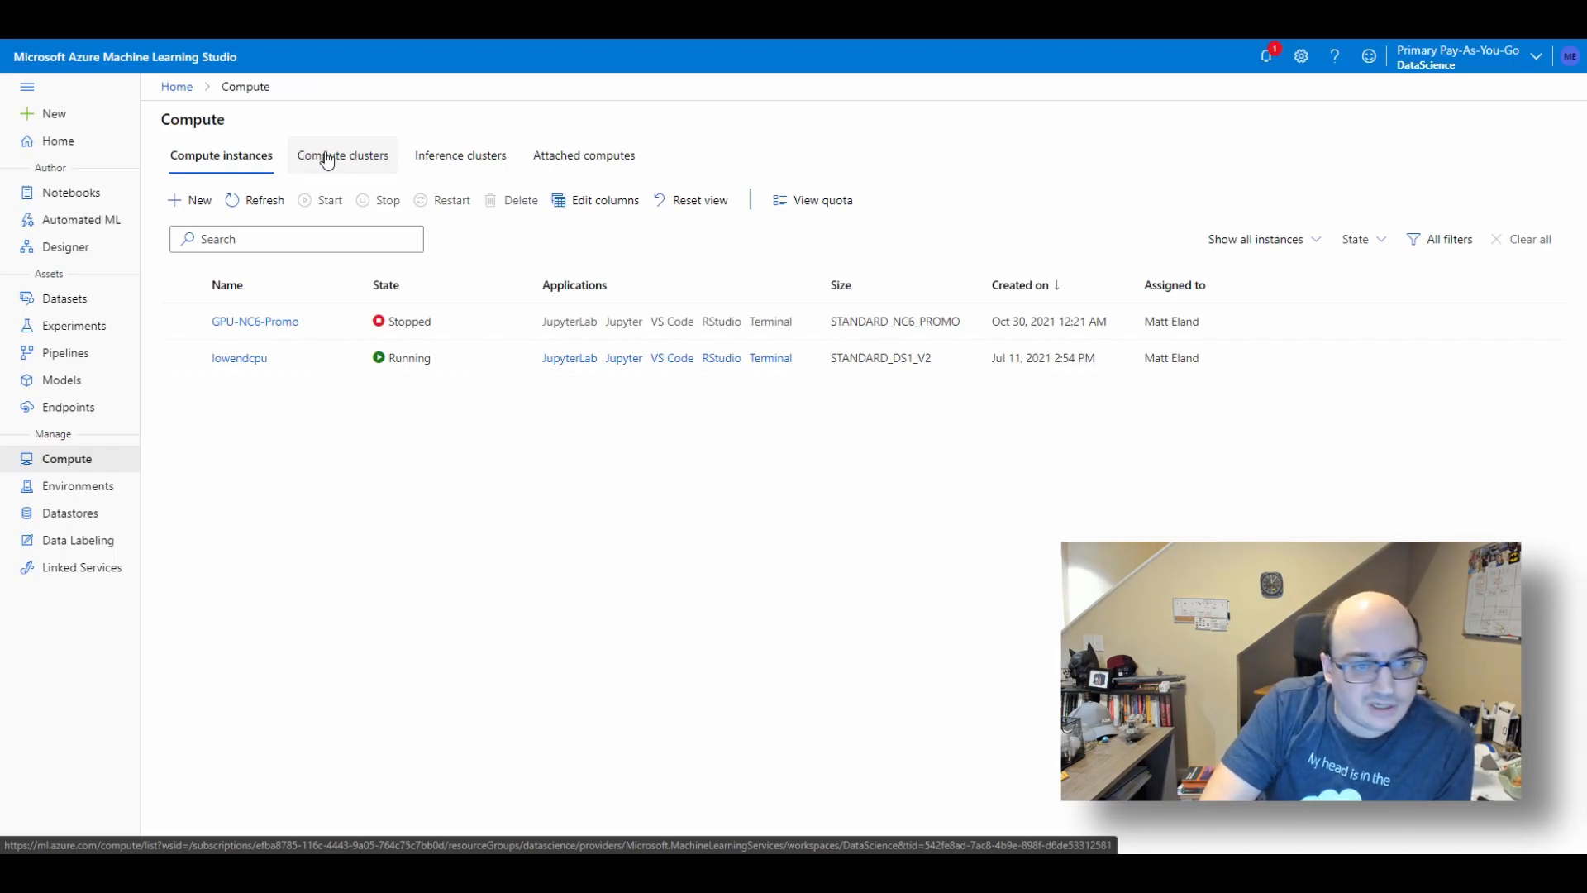
{"action": "left_click", "coordinate": [348, 165]}
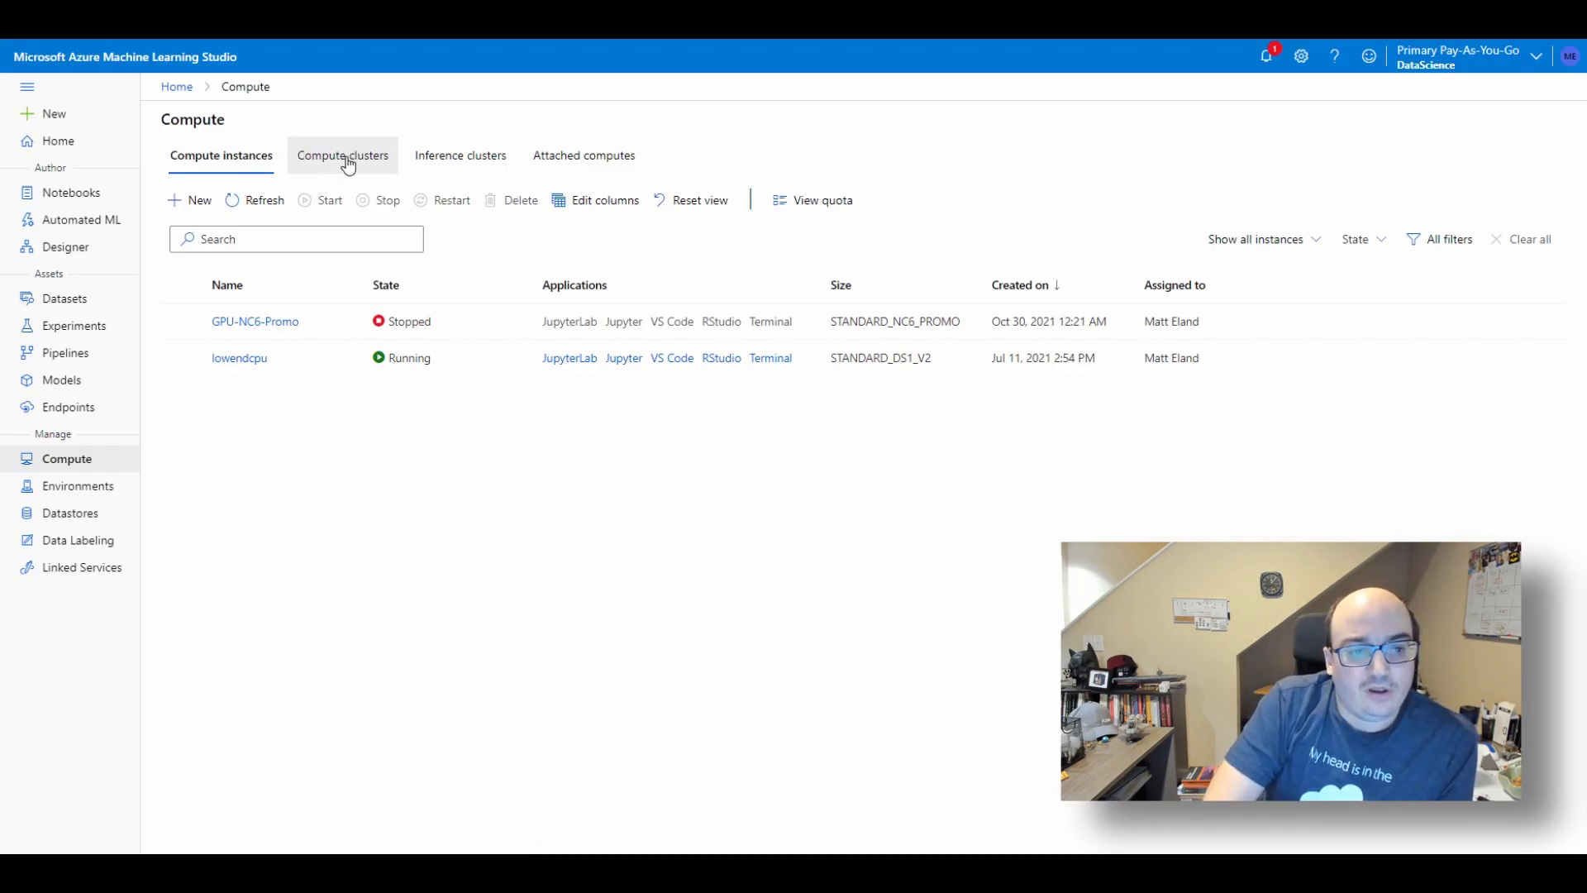
{"action": "left_click", "coordinate": [465, 162]}
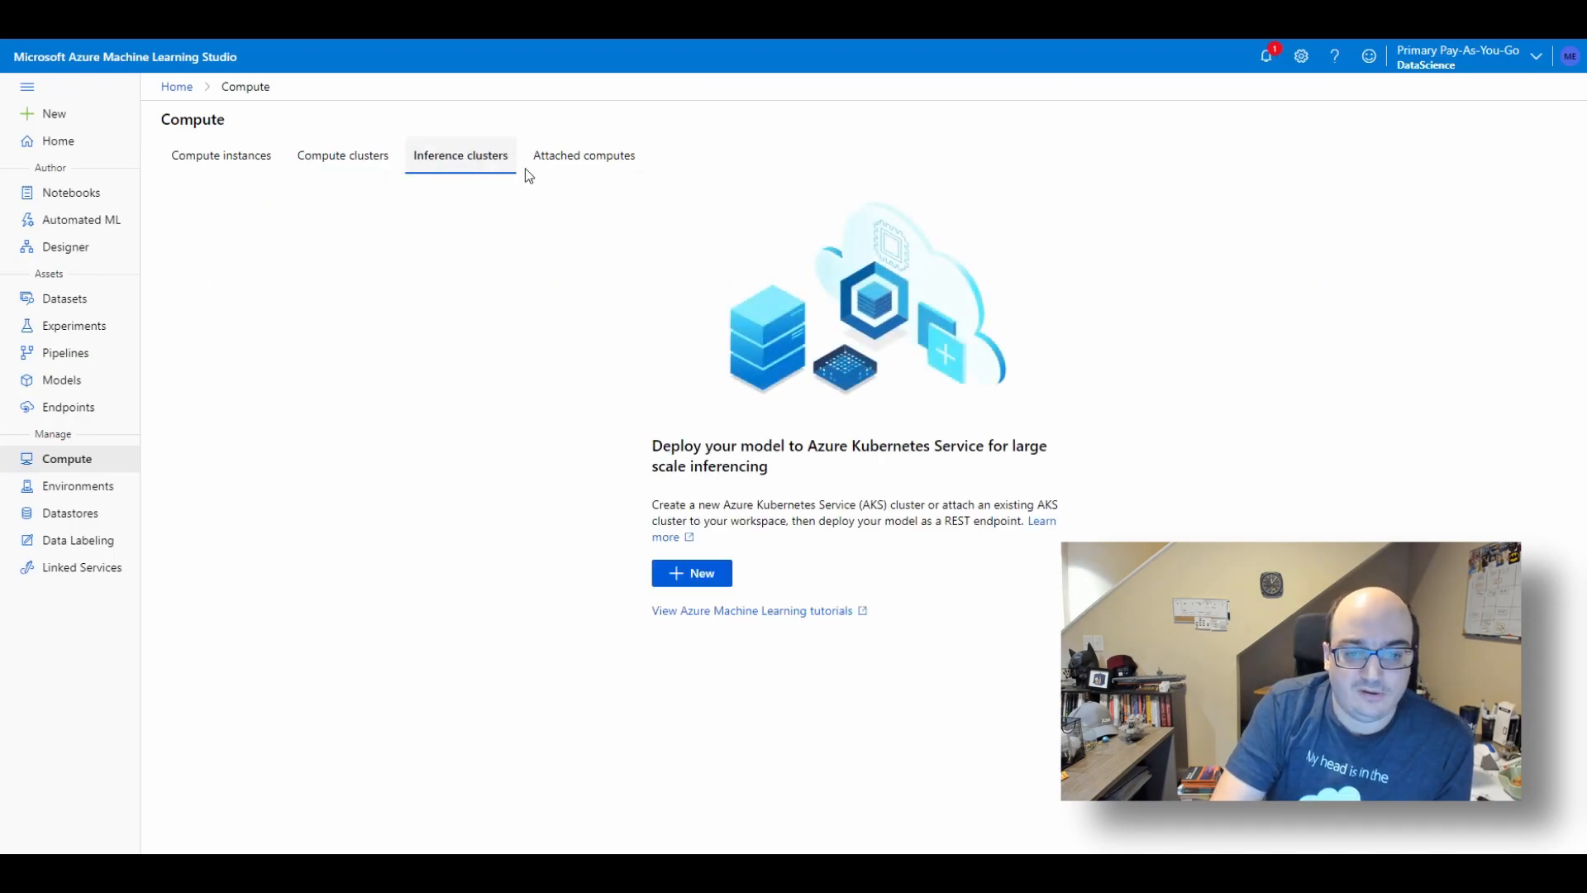
{"action": "left_click", "coordinate": [578, 166]}
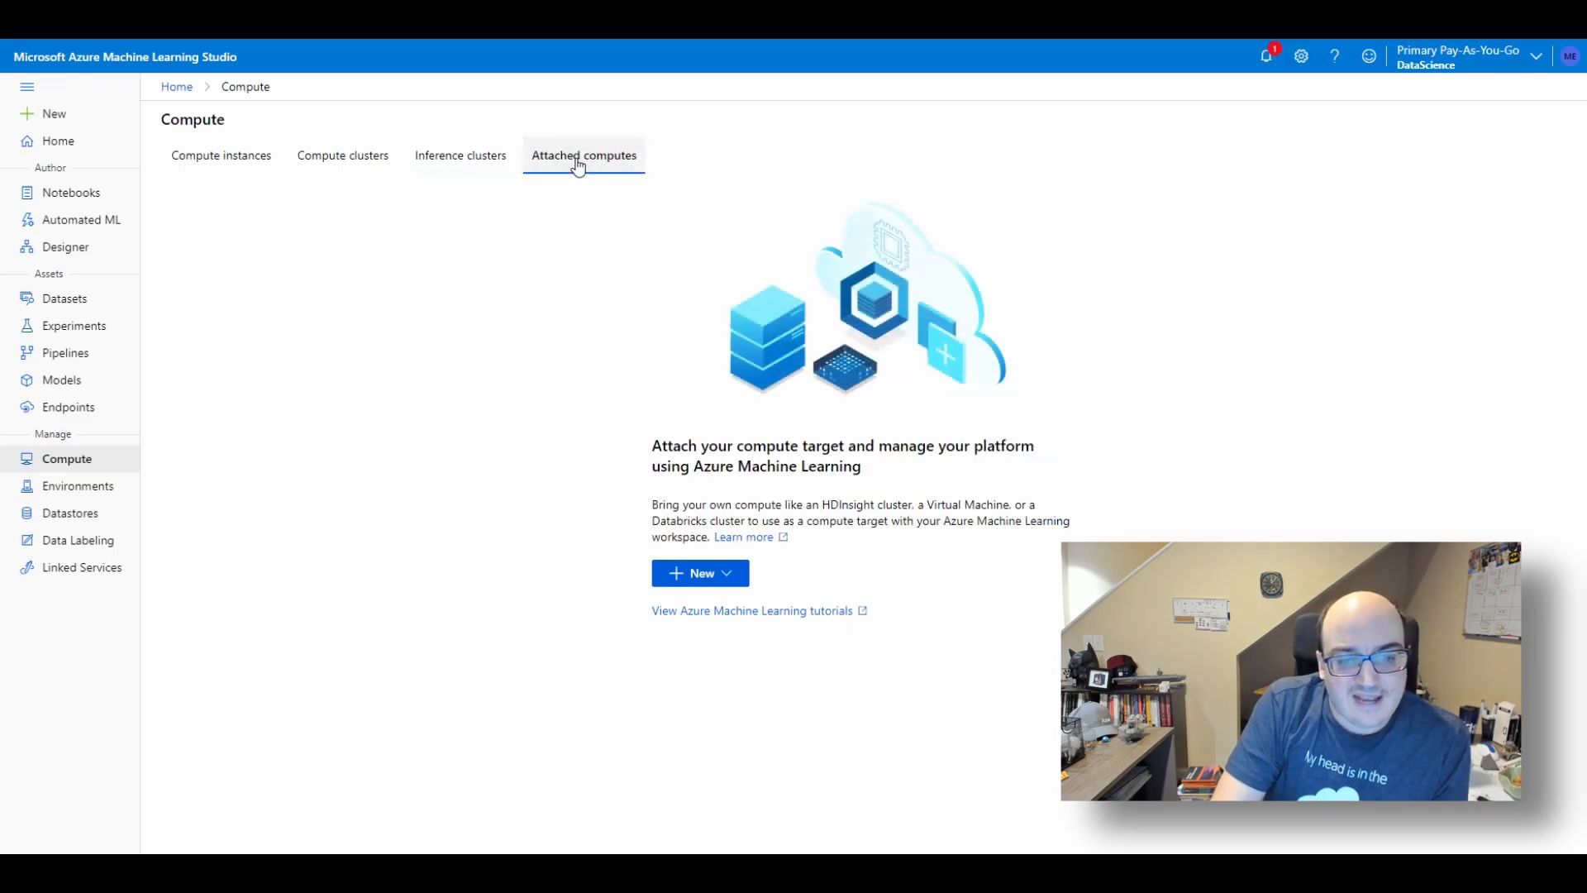
{"action": "left_click", "coordinate": [738, 577]}
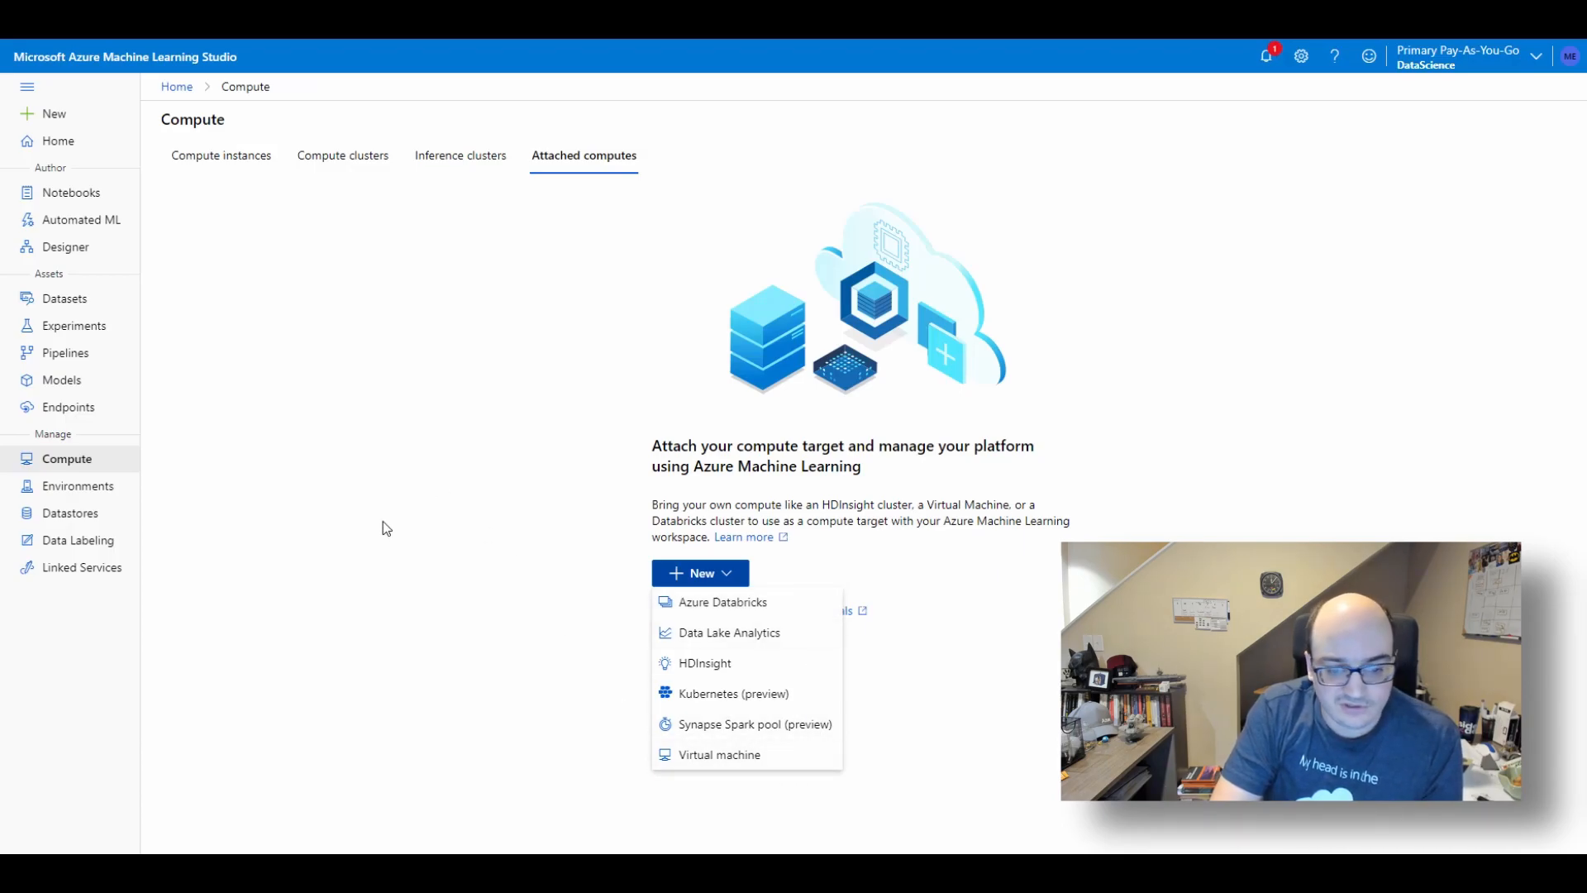
{"action": "left_click", "coordinate": [454, 535]}
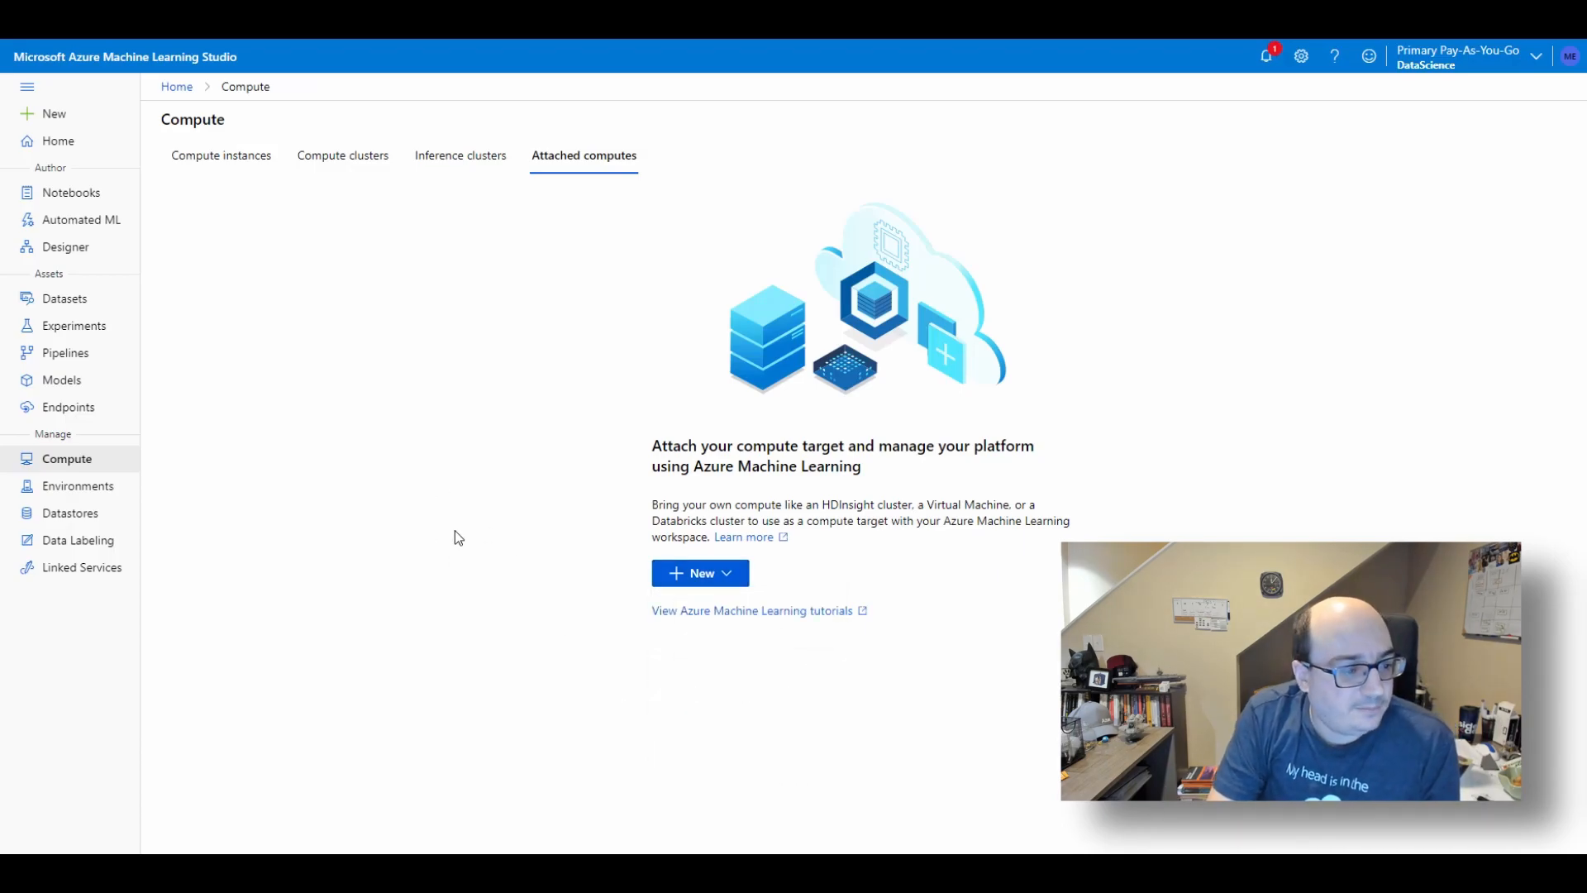
Review the curated environments, check the custom environments, and return to the full curated list.
{"action": "left_click", "coordinate": [71, 490]}
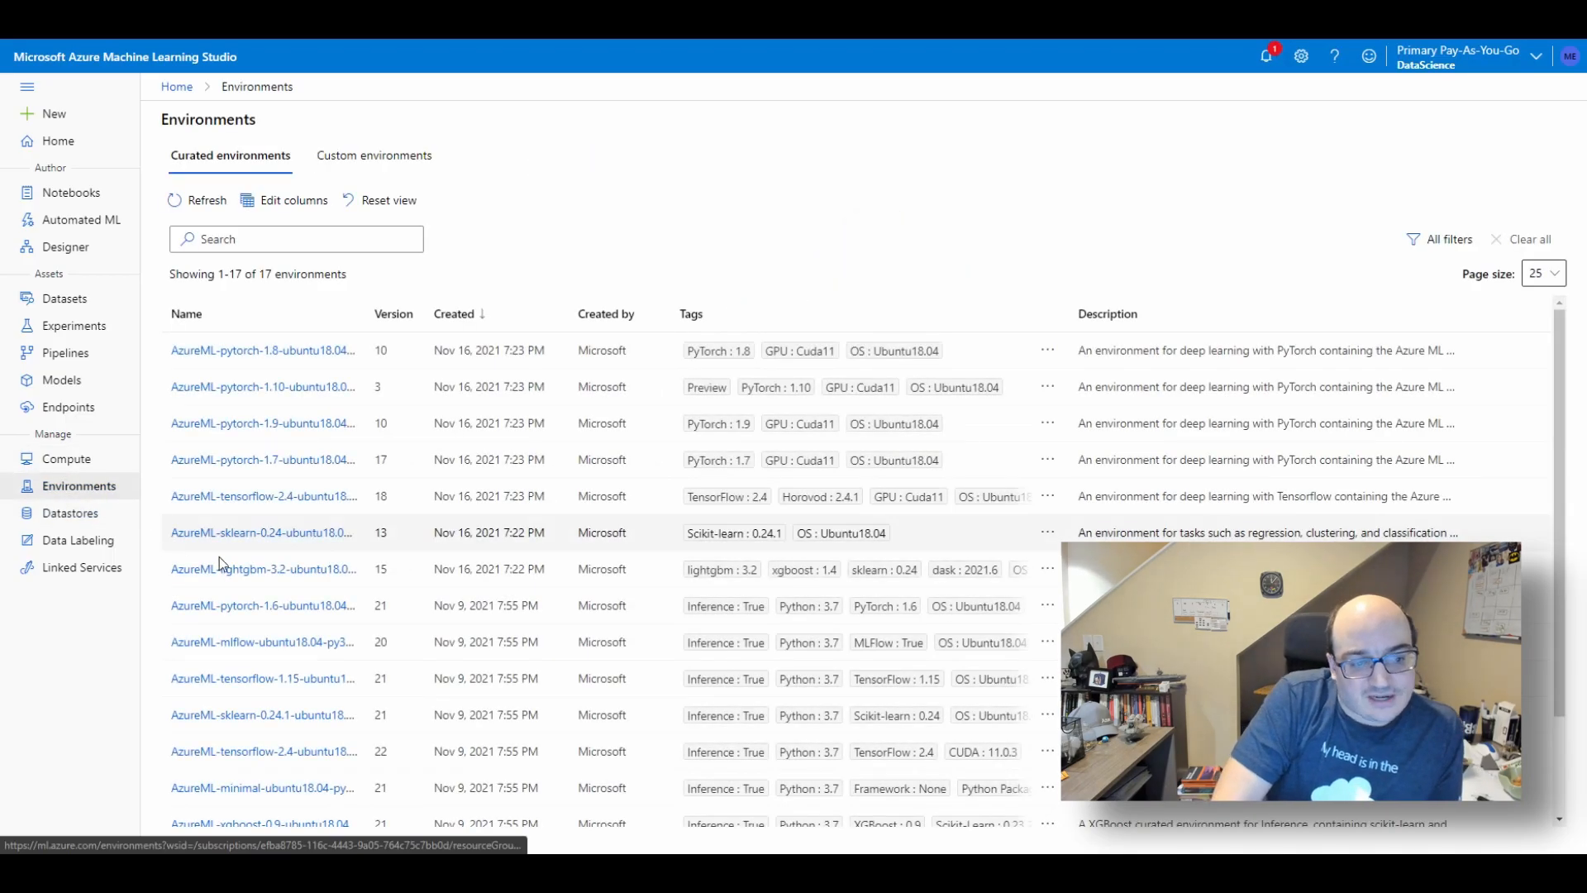
{"action": "scroll", "coordinate": [467, 451], "scroll_direction": "down", "scroll_amount": 2}
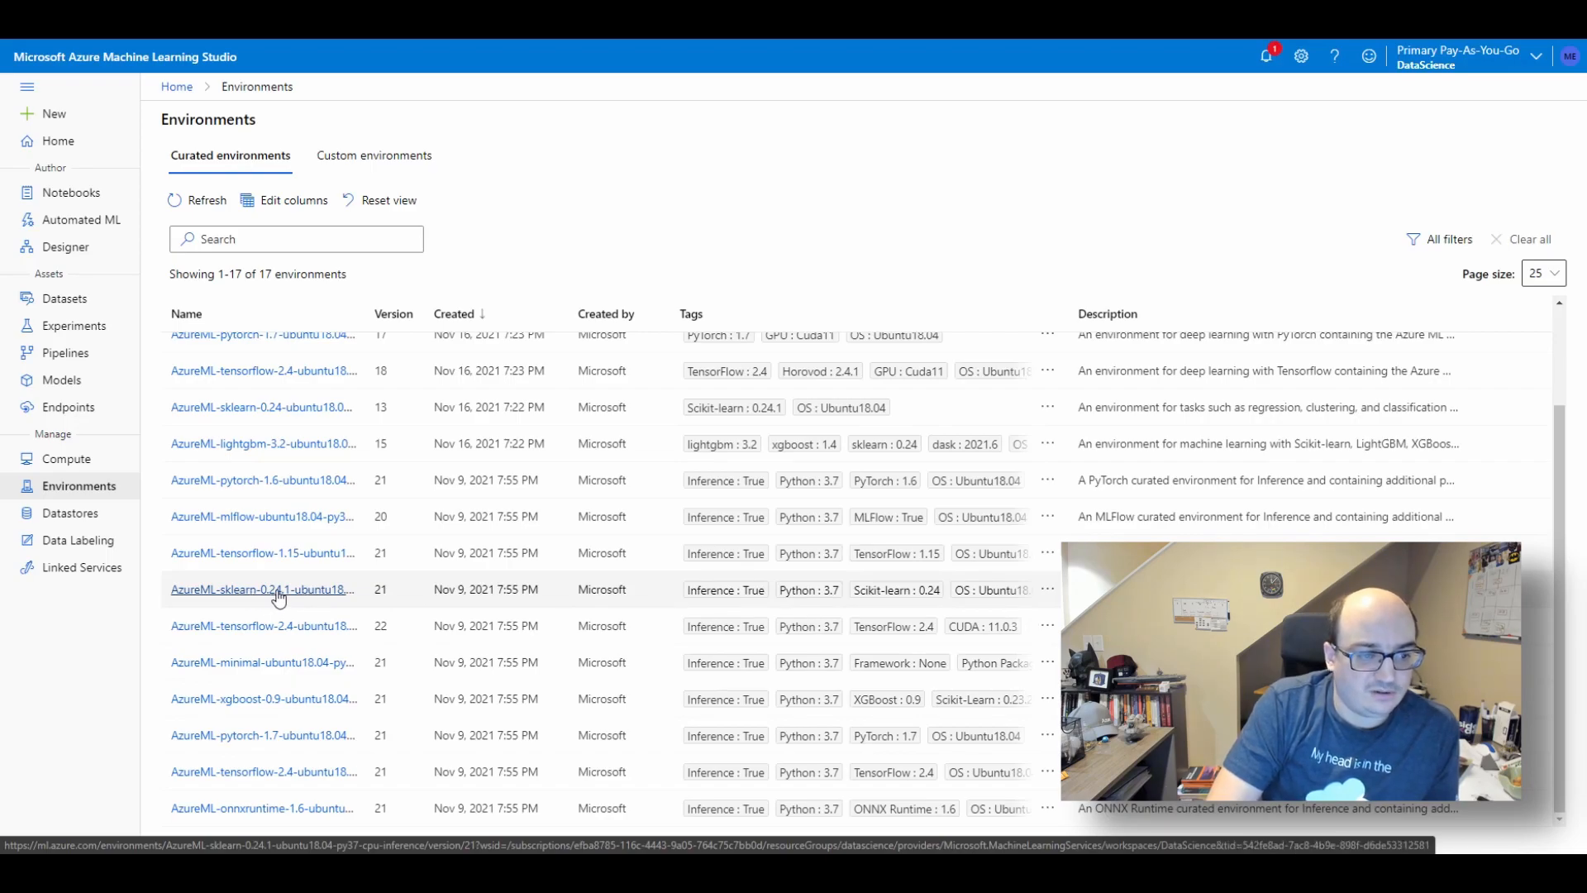
{"action": "left_click", "coordinate": [375, 156]}
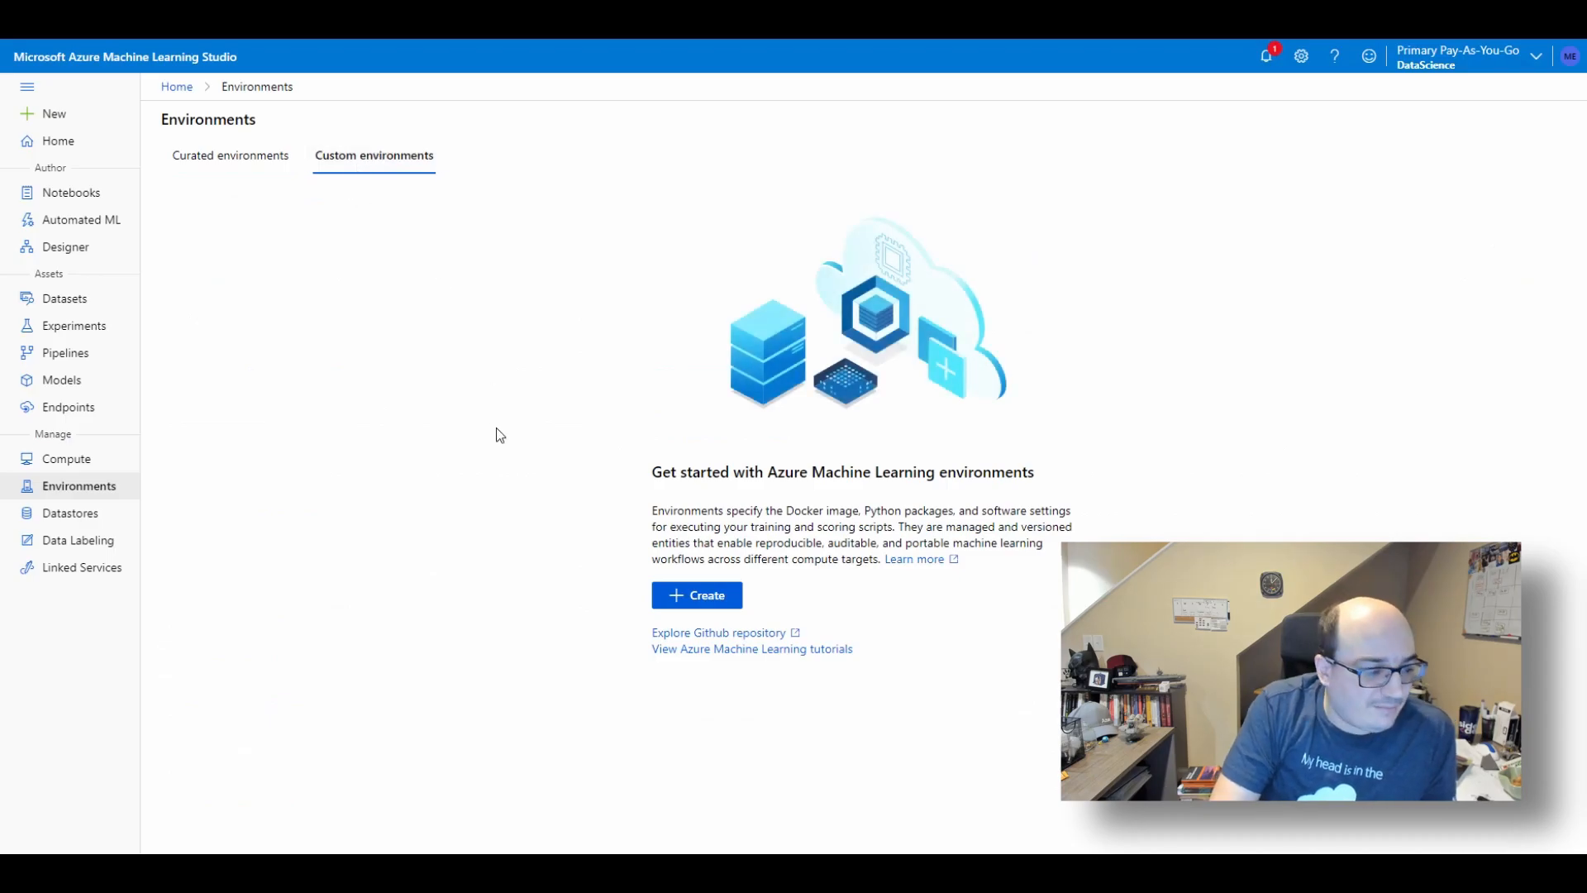
{"action": "left_click", "coordinate": [258, 157]}
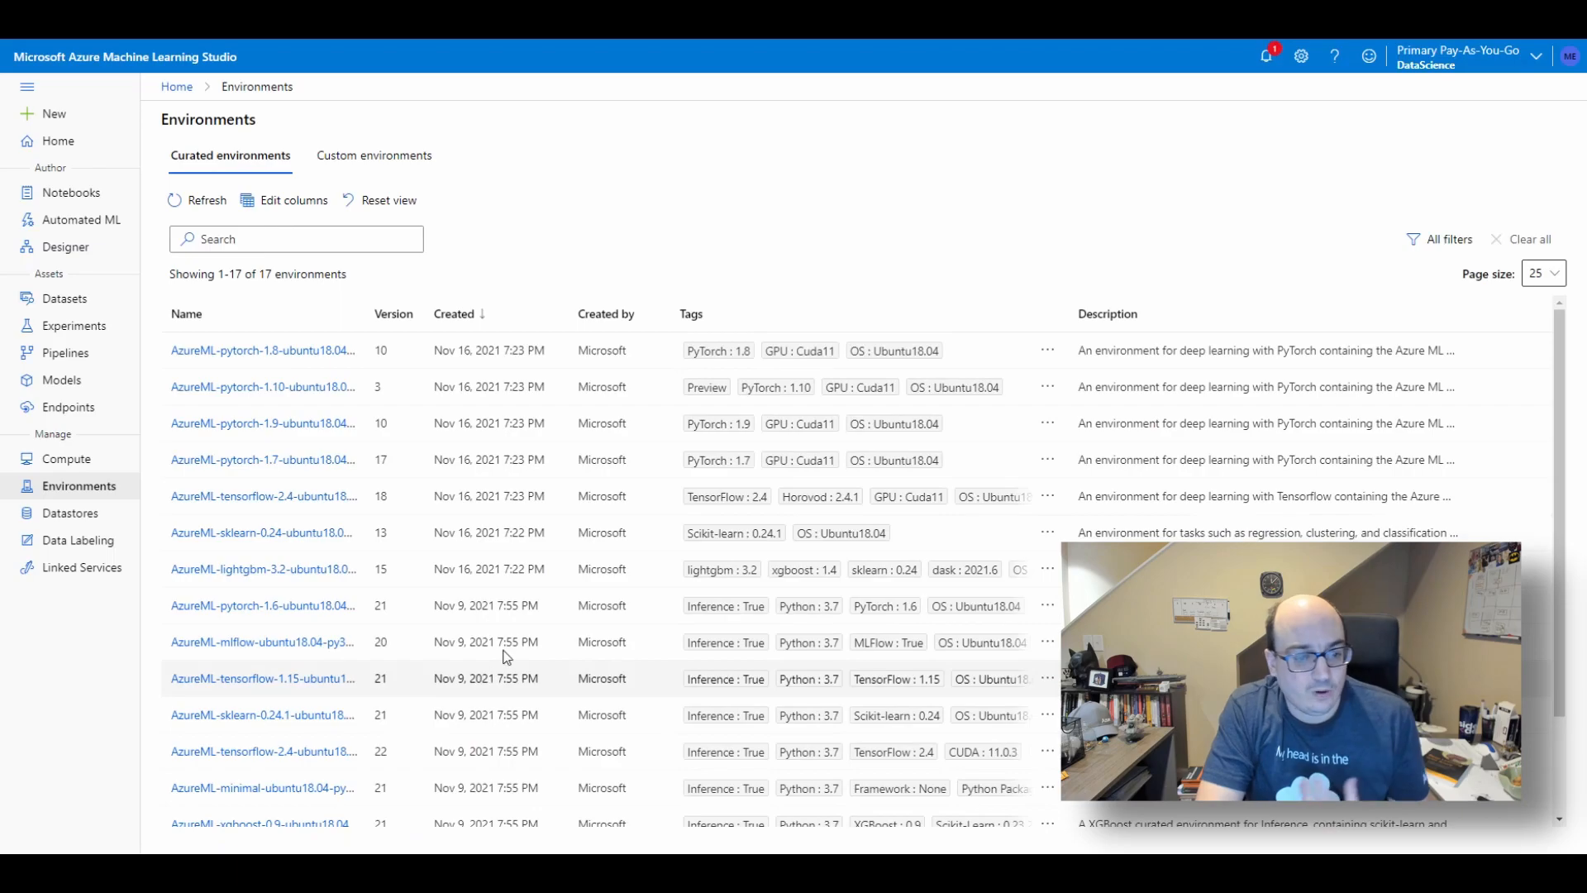
{"action": "scroll", "coordinate": [578, 686], "scroll_direction": "down", "scroll_amount": 3}
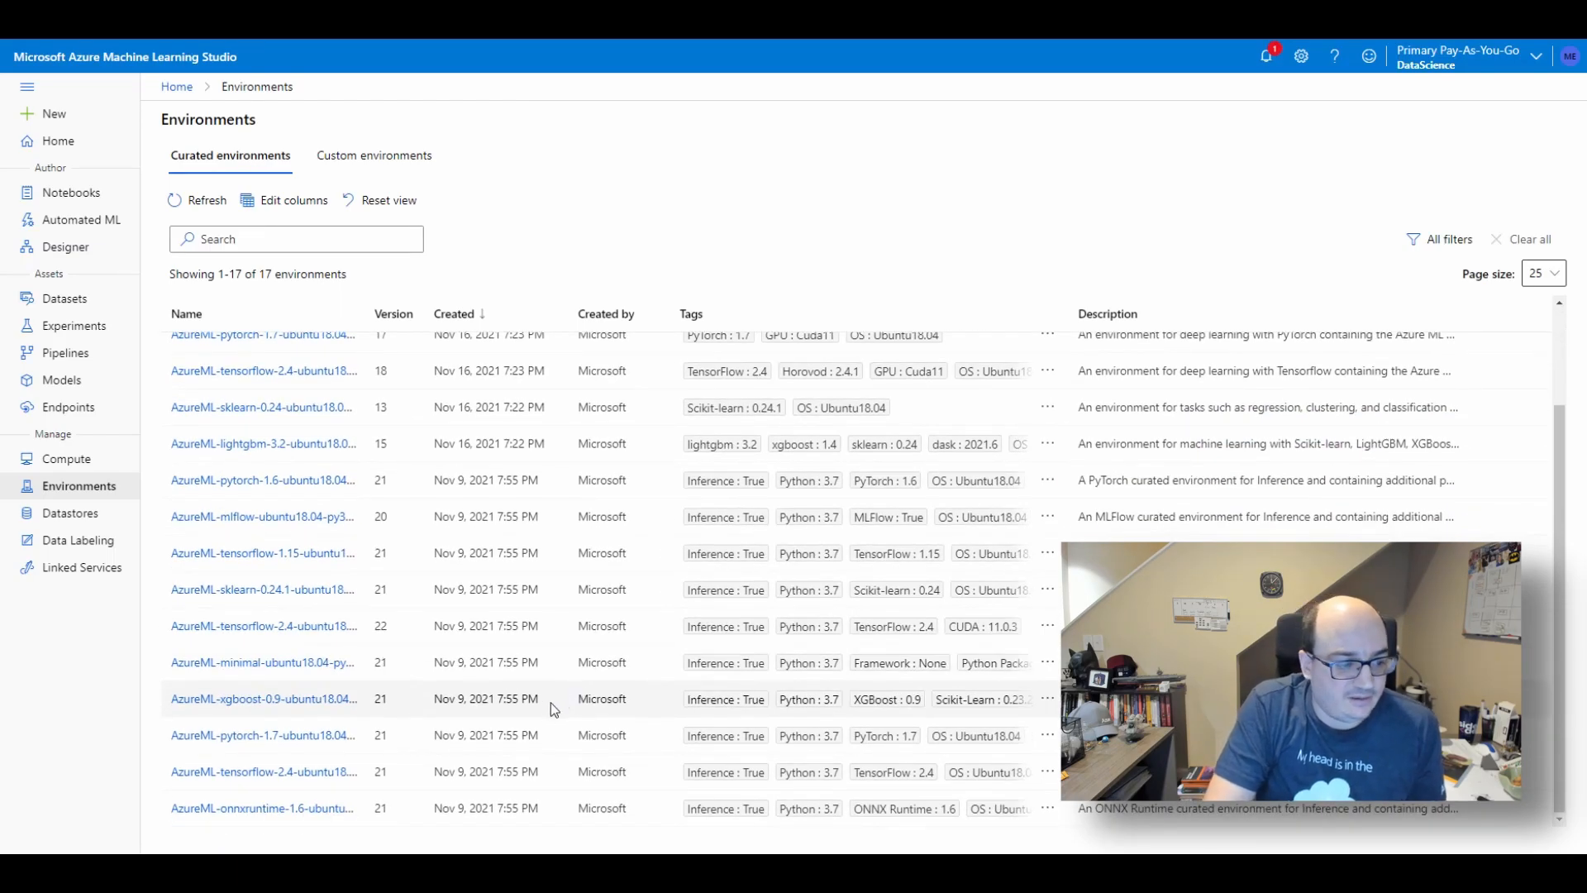
Review the workspace's datastores, the data labeling projects area and the linked services integrations.
{"action": "left_click", "coordinate": [72, 514]}
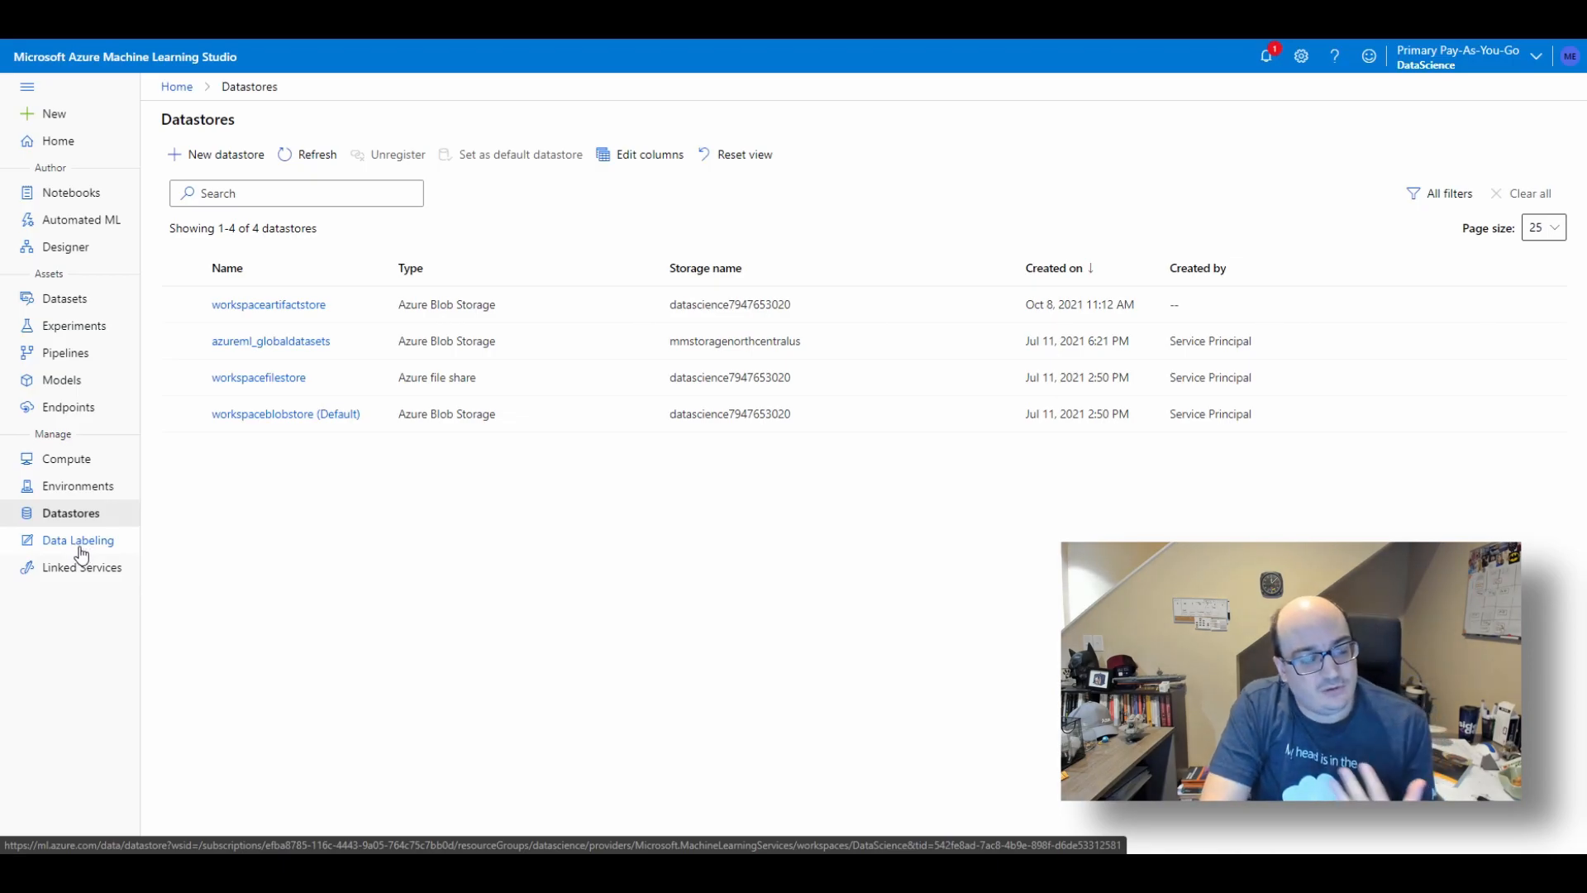
{"action": "left_click", "coordinate": [78, 542]}
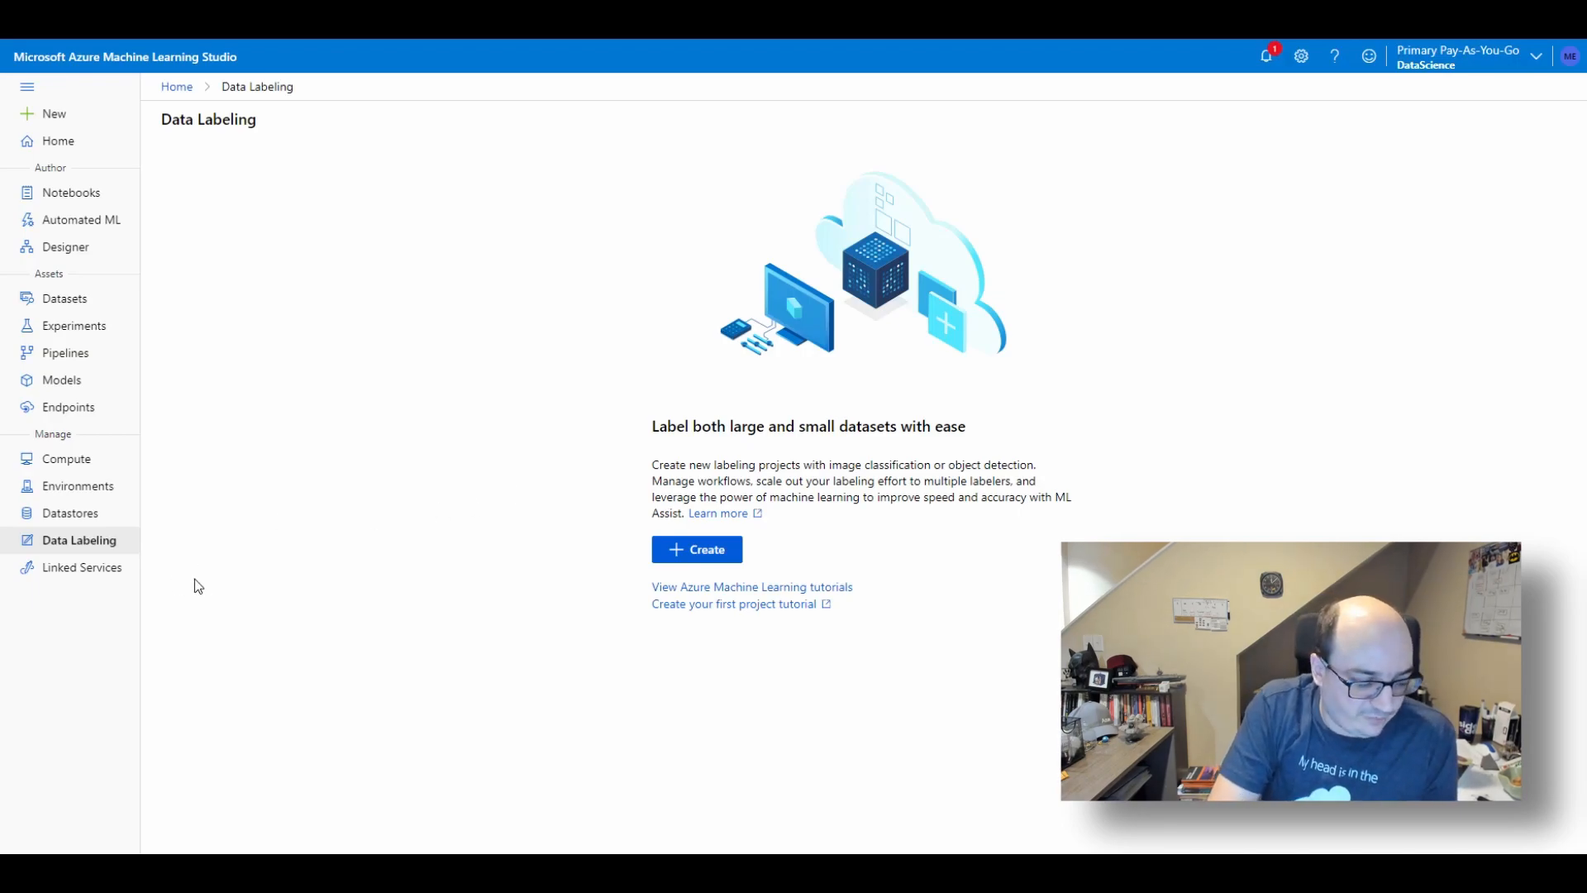
{"action": "left_click", "coordinate": [70, 578]}
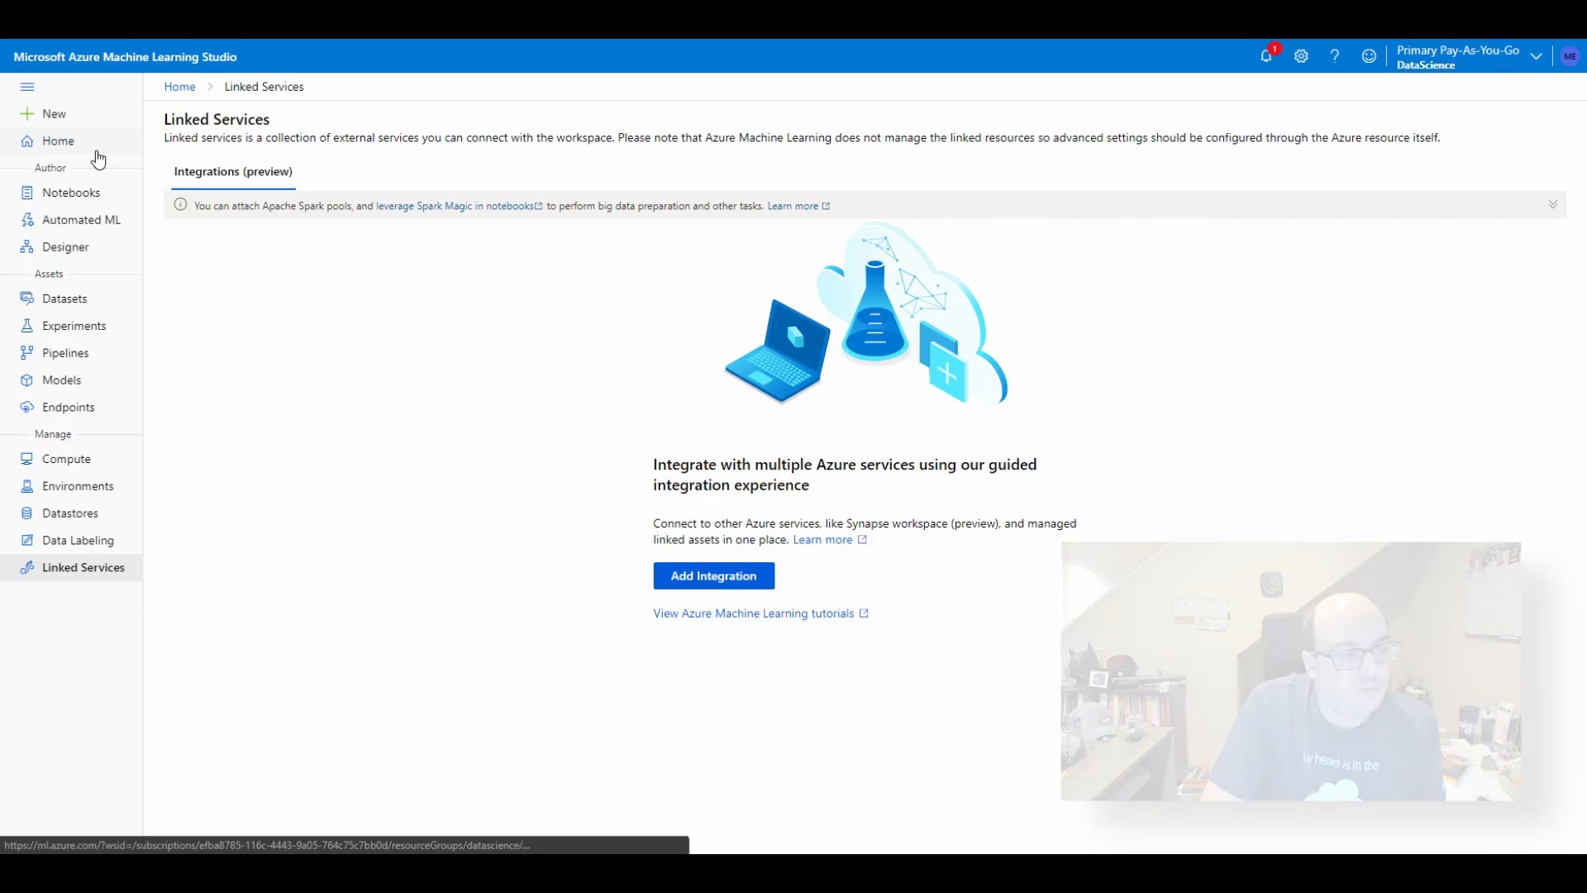
{"action": "left_click", "coordinate": [98, 159]}
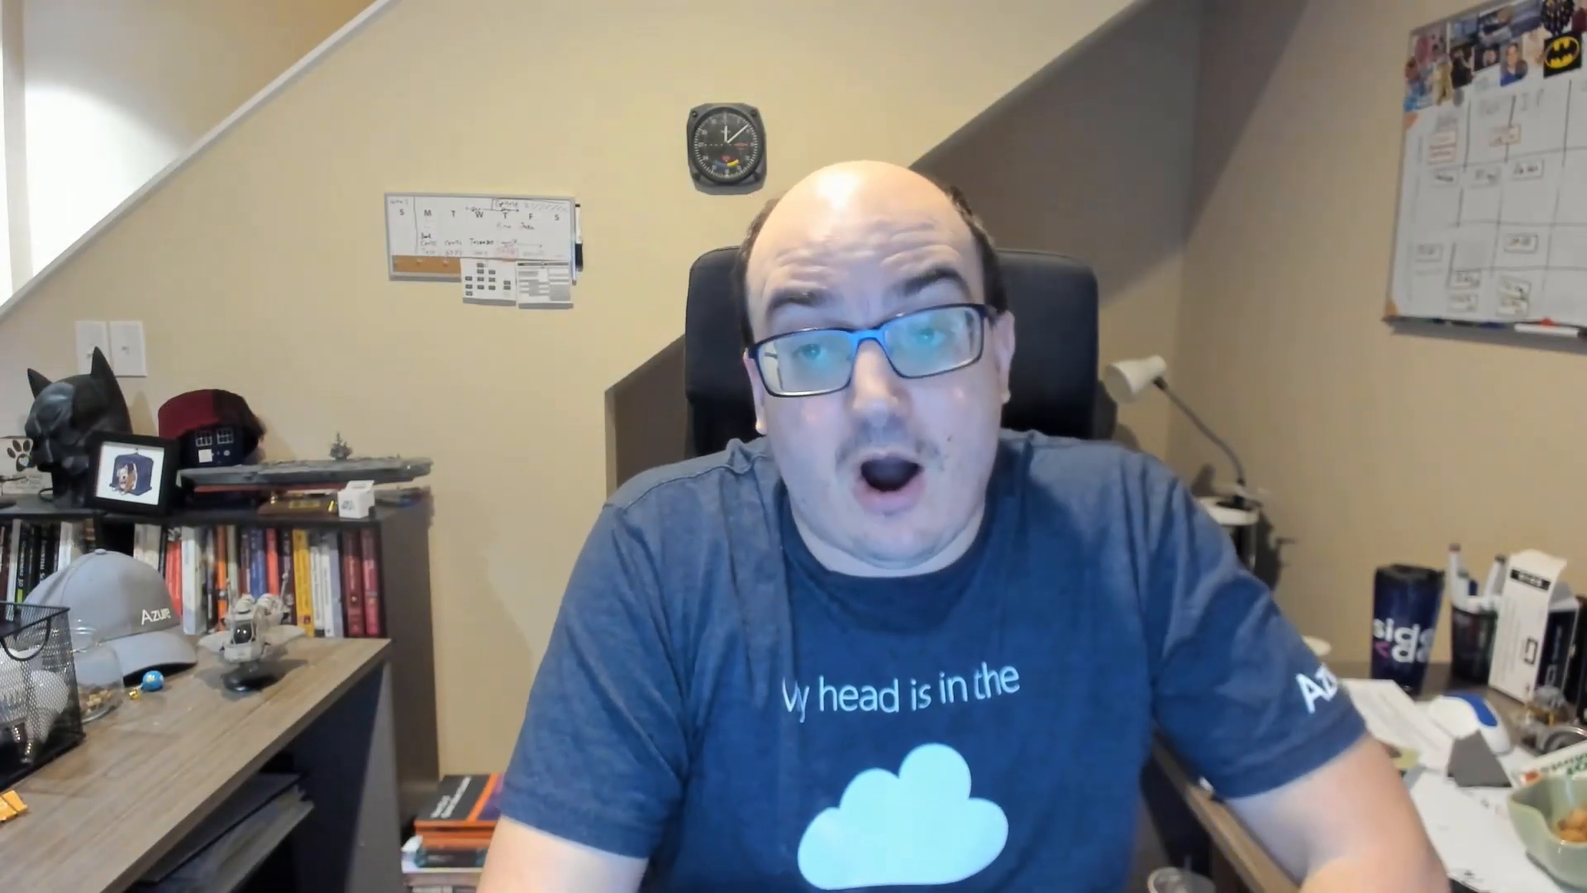